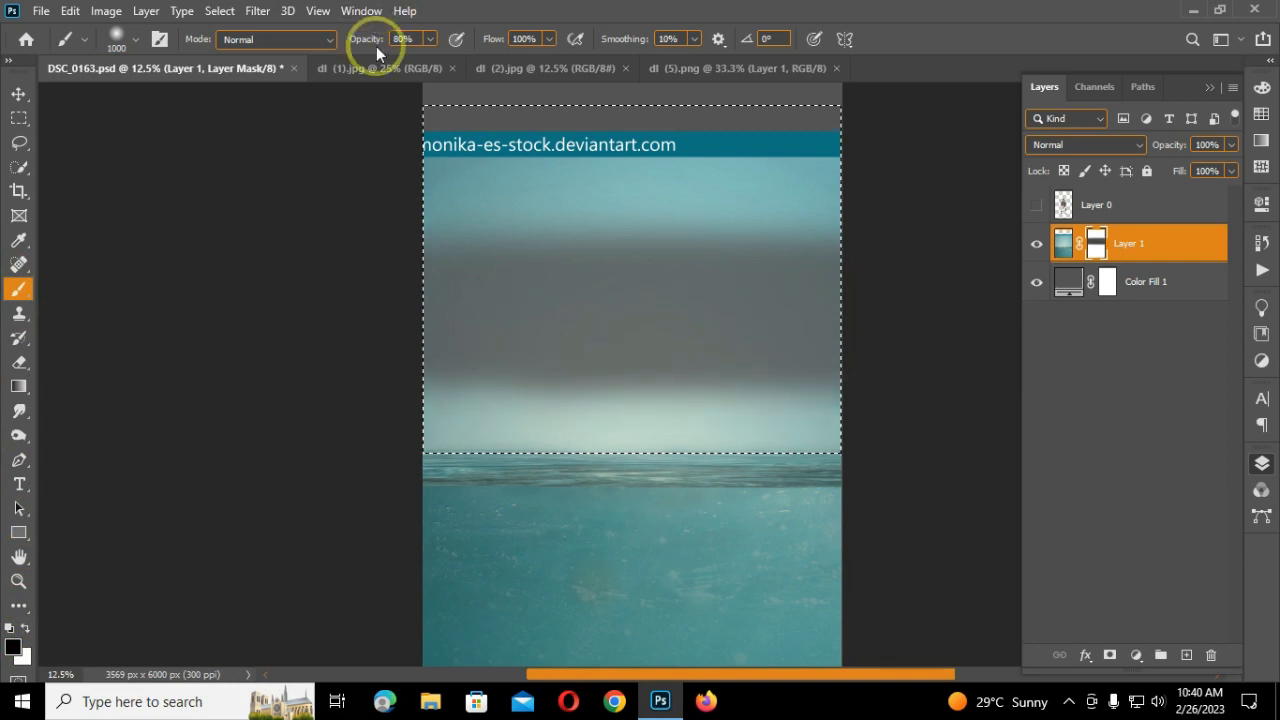
- Paint black at 100% opacity over the selected sky area on Layer 1's mask and clear the selection
right_click(594, 206)
click(590, 237)
mouse_move(740, 163)
mouse_down()
mouse_move(214, 188)
mouse_move(446, 291)
mouse_move(918, 362)
mouse_move(869, 414)
mouse_move(560, 412)
mouse_up()
key(ctrl+d)
key(ctrl+minus)
key(ctrl+plus)
key(ctrl+plus)
key(ctrl+plus)
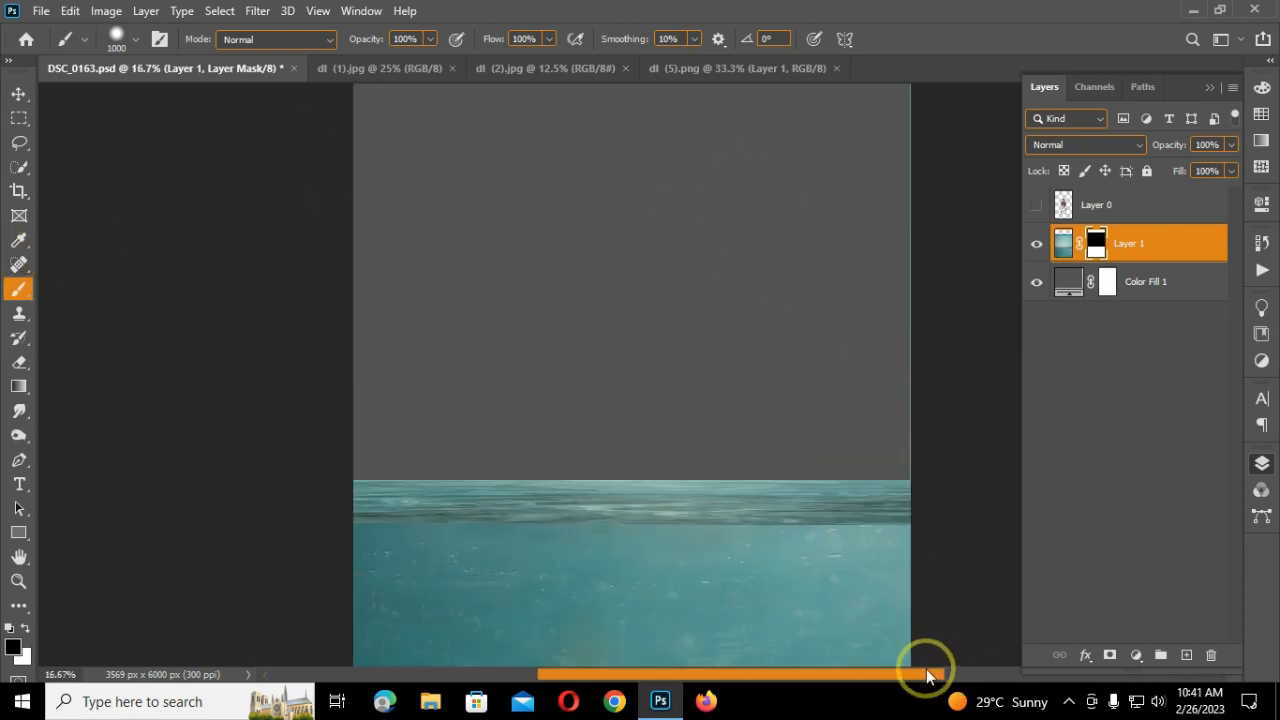
- Paint away the leftover strip along the sky's right edge on Layer 1's mask and reduce the brush to 100 px
drag(924, 268, 933, 297)
scroll(888, 320, up, 2)
drag(941, 91, 912, 345)
scroll(912, 345, down, 1)
scroll(912, 345, down, 2)
key(bracketleft)
key(bracketleft)
key(bracketleft)
key(bracketleft)
key(bracketleft)
key(bracketleft)
key(bracketleft)
key(bracketleft)
key(bracketleft)
key(bracketleft)
key(bracketleft)
key(bracketleft)
key(bracketleft)
key(ctrl+minus)
key(ctrl+minus)
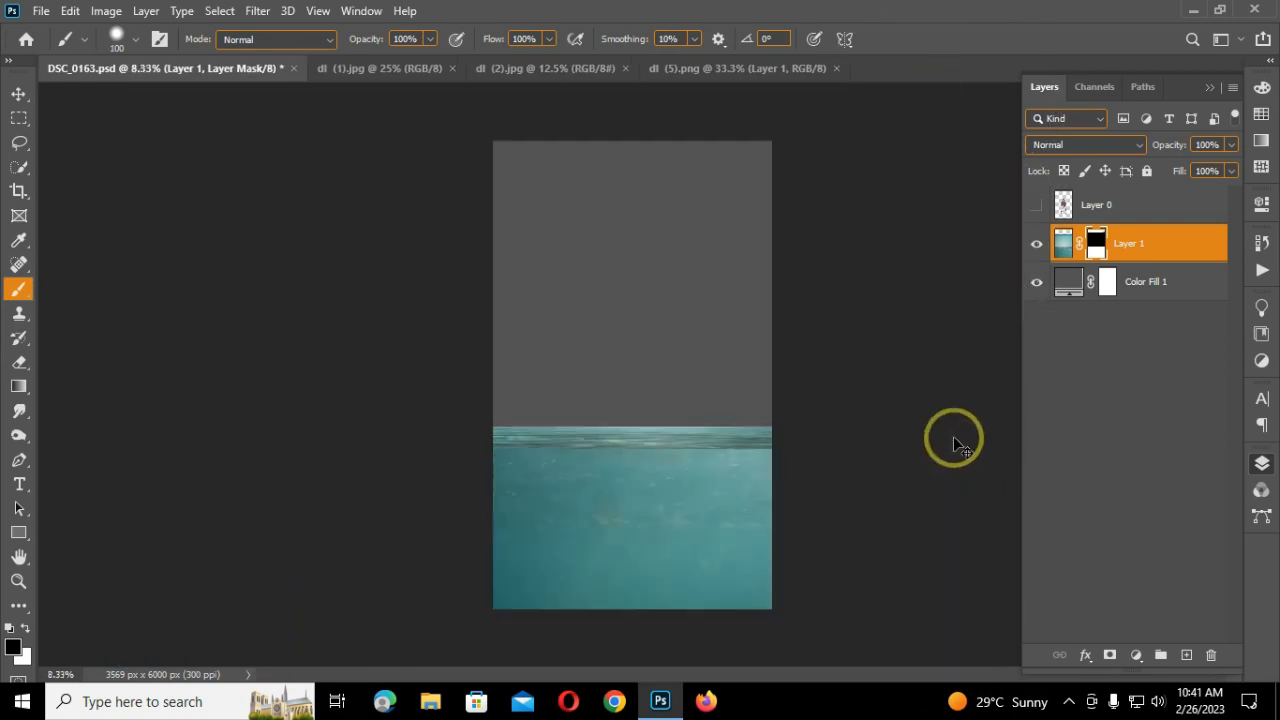
- Bring the sunset sky from dl (2).jpg into DSC_0163.psd and place its layer below Layer 1
key(v)
drag(609, 77, 366, 84)
click(366, 80)
drag(449, 129, 645, 300)
drag(1120, 245, 1121, 298)
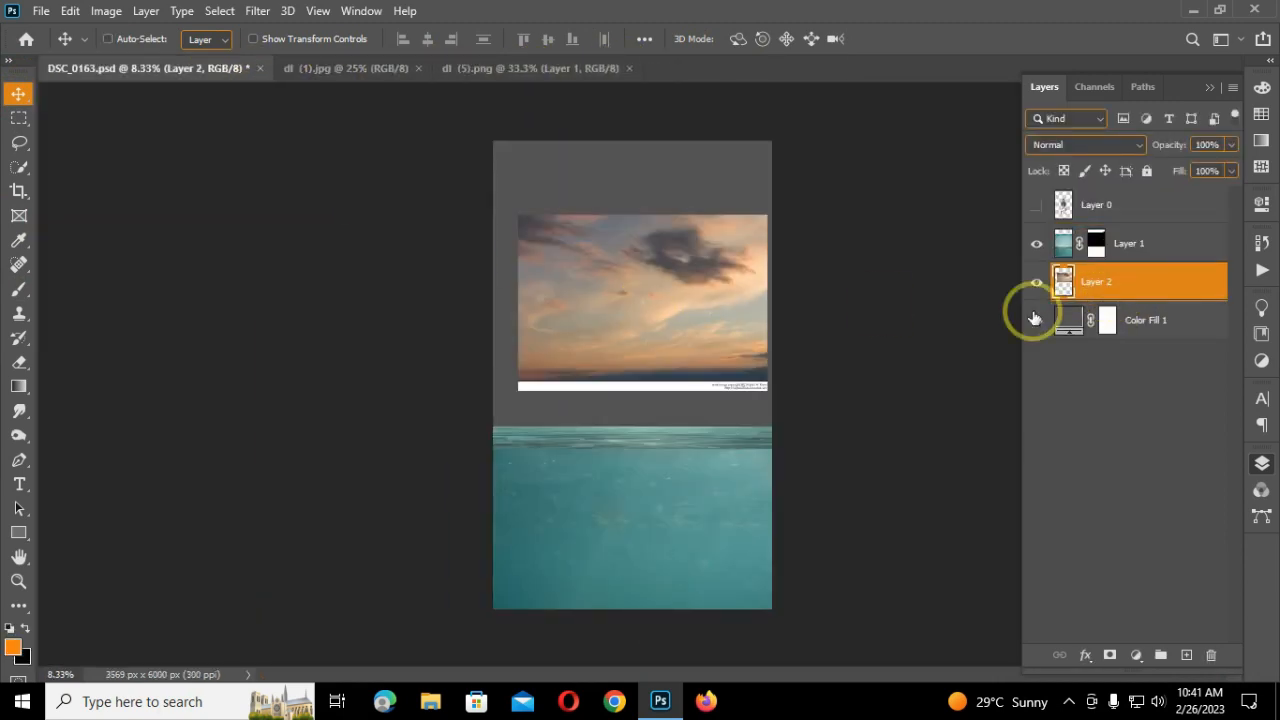
- Enlarge and reposition the sunset sky so it fills the canvas above the water
key(ctrl+t)
drag(414, 40, 547, 207)
drag(696, 263, 629, 263)
drag(819, 478, 797, 454)
key(Return)
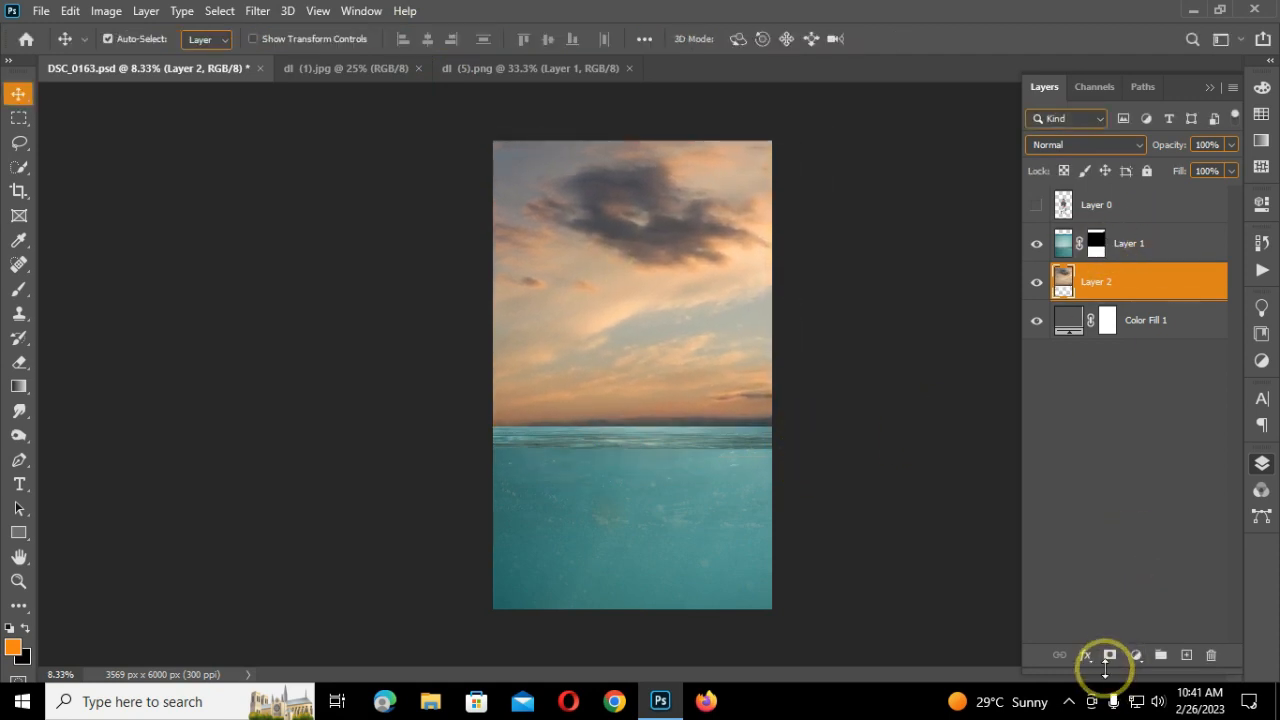
- Paint black with a soft brush along the horizon on Layer 1's mask to blend the water into the sky
click(1096, 245)
key(ctrl+plus)
key(ctrl+plus)
click(1261, 463)
key(ctrl+plus)
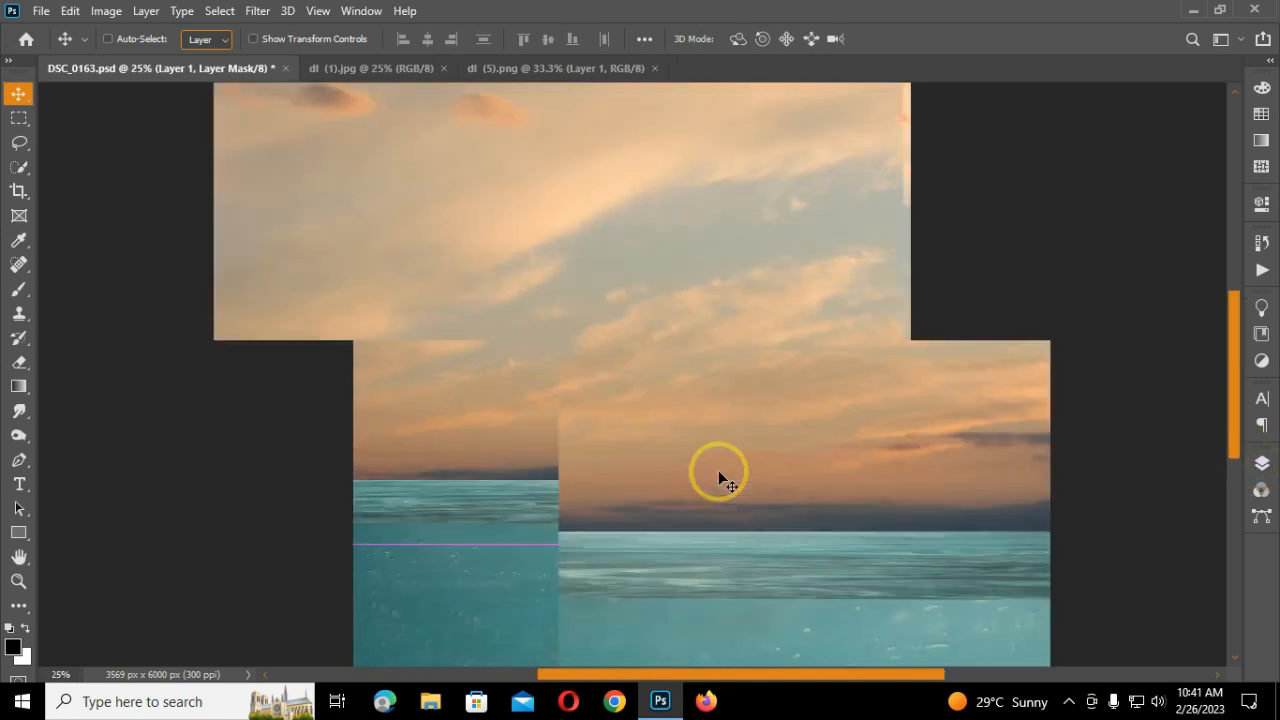
click(19, 289)
right_click(538, 274)
key(Escape)
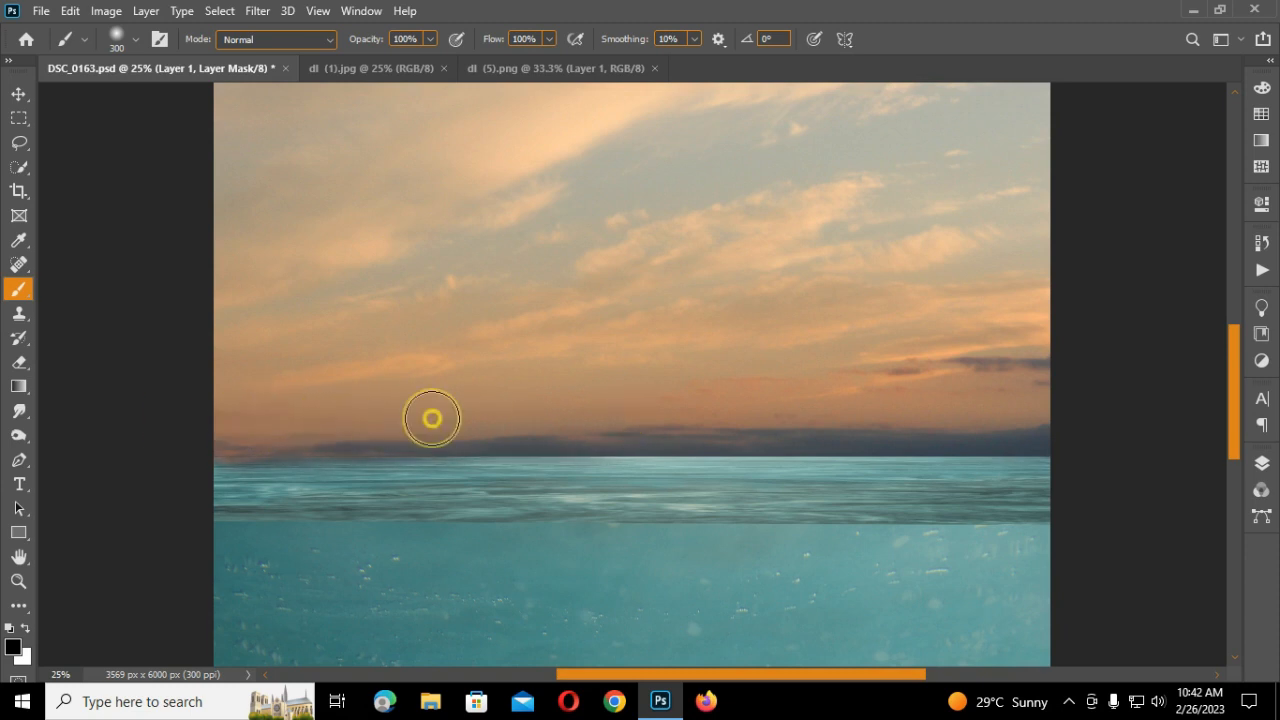
mouse_move(573, 383)
mouse_down()
mouse_move(1102, 391)
mouse_move(325, 393)
mouse_move(710, 394)
mouse_up()
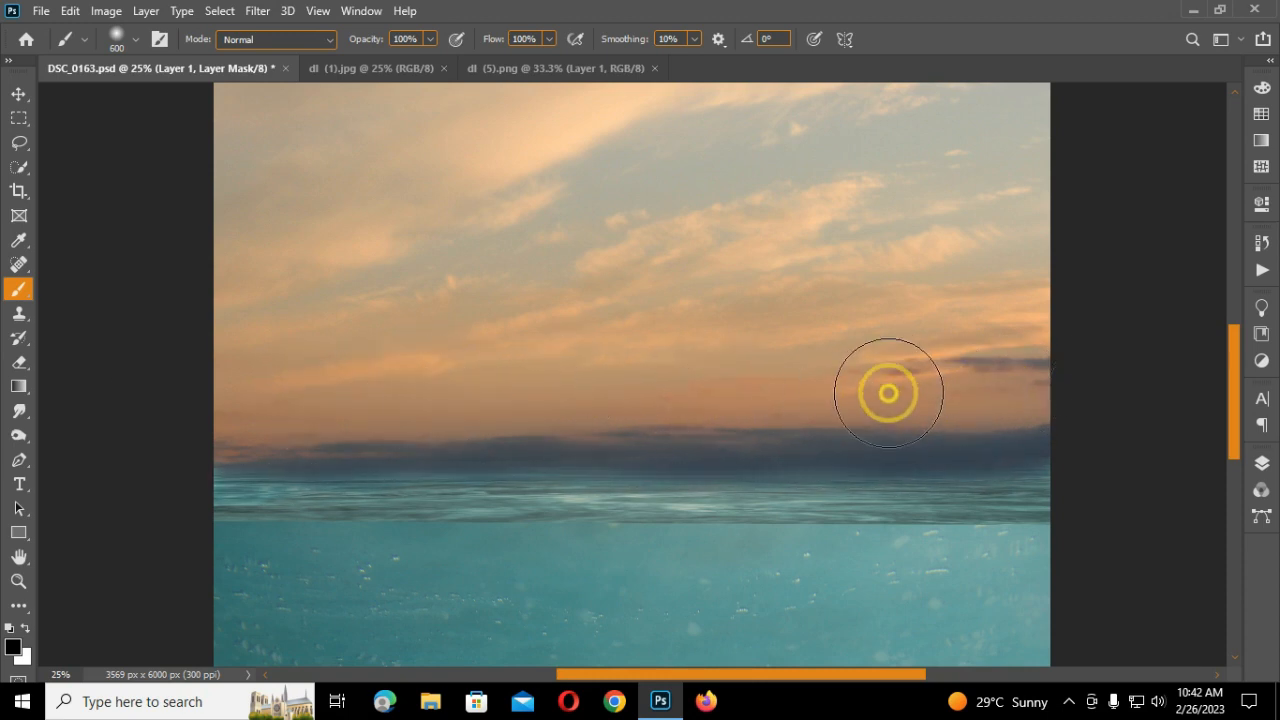
- Bring the grass-topped rock island from dl (1).jpg into DSC_0163.psd and place it at the waterline
key(ctrl+minus)
key(ctrl+minus)
key(ctrl+minus)
click(18, 93)
click(456, 72)
click(452, 68)
click(409, 70)
drag(654, 291, 640, 490)
key(ctrl+plus)
key(ctrl+plus)
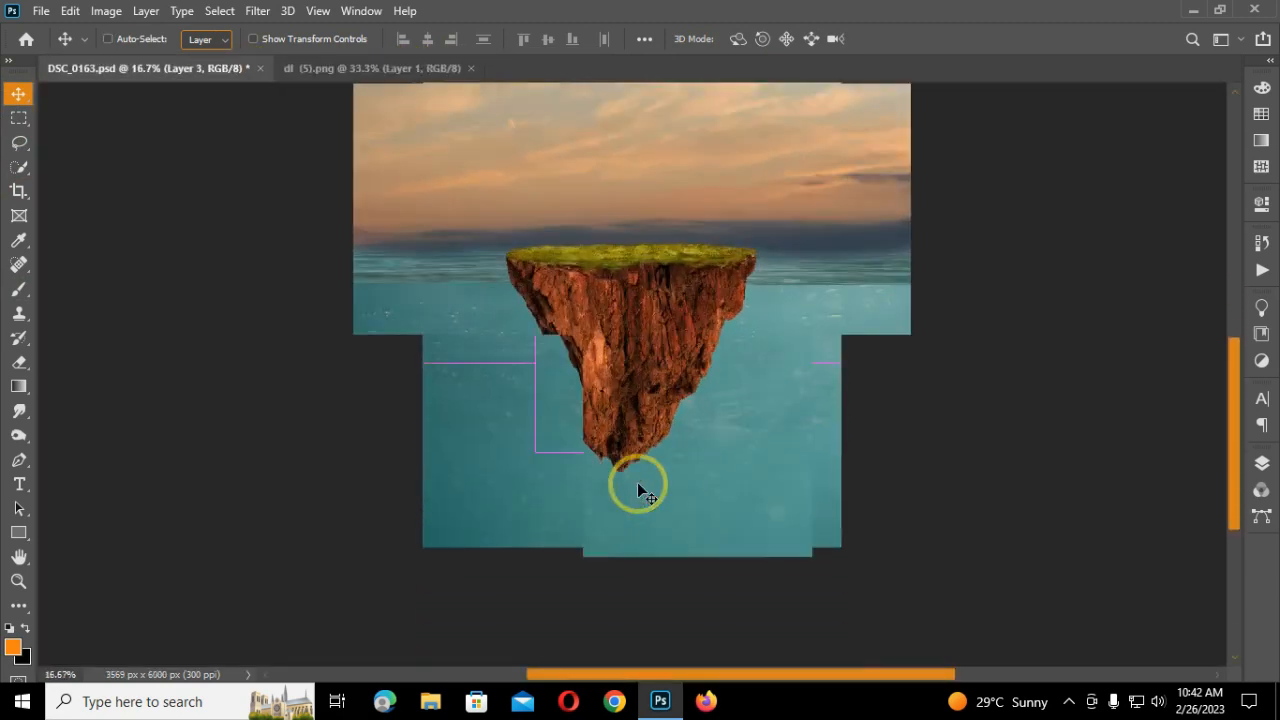
- Enlarge the rock island to about 126% and centre it with its grassy top just above the water
key(ctrl+t)
drag(411, 39, 434, 43)
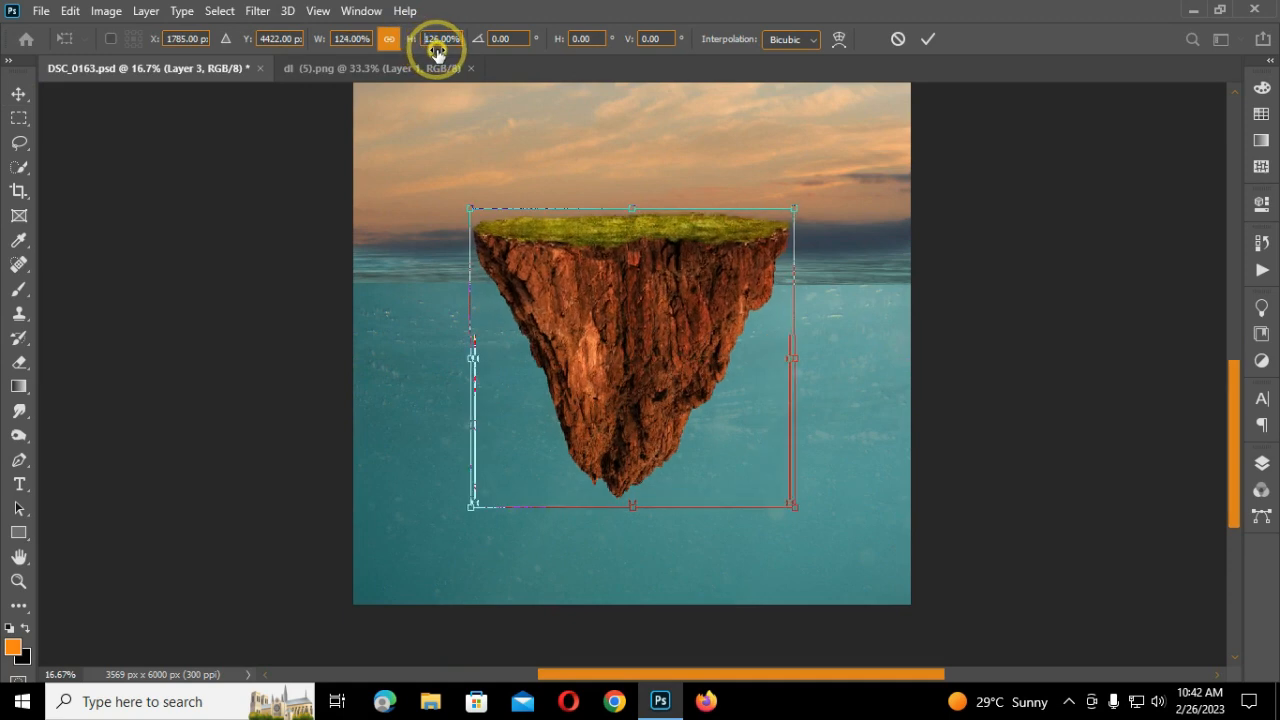
drag(606, 343, 608, 357)
key(Return)
key(ctrl+minus)
click(18, 580)
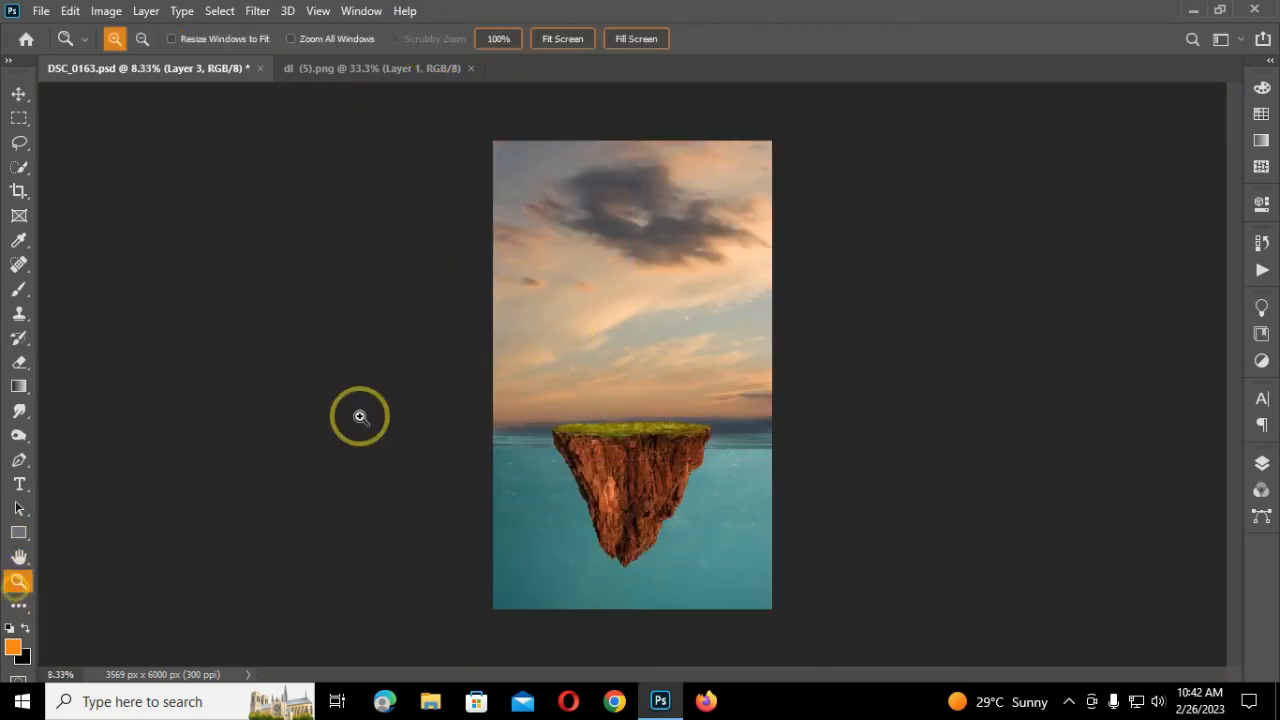
click(563, 39)
key(v)
drag(608, 534, 622, 540)
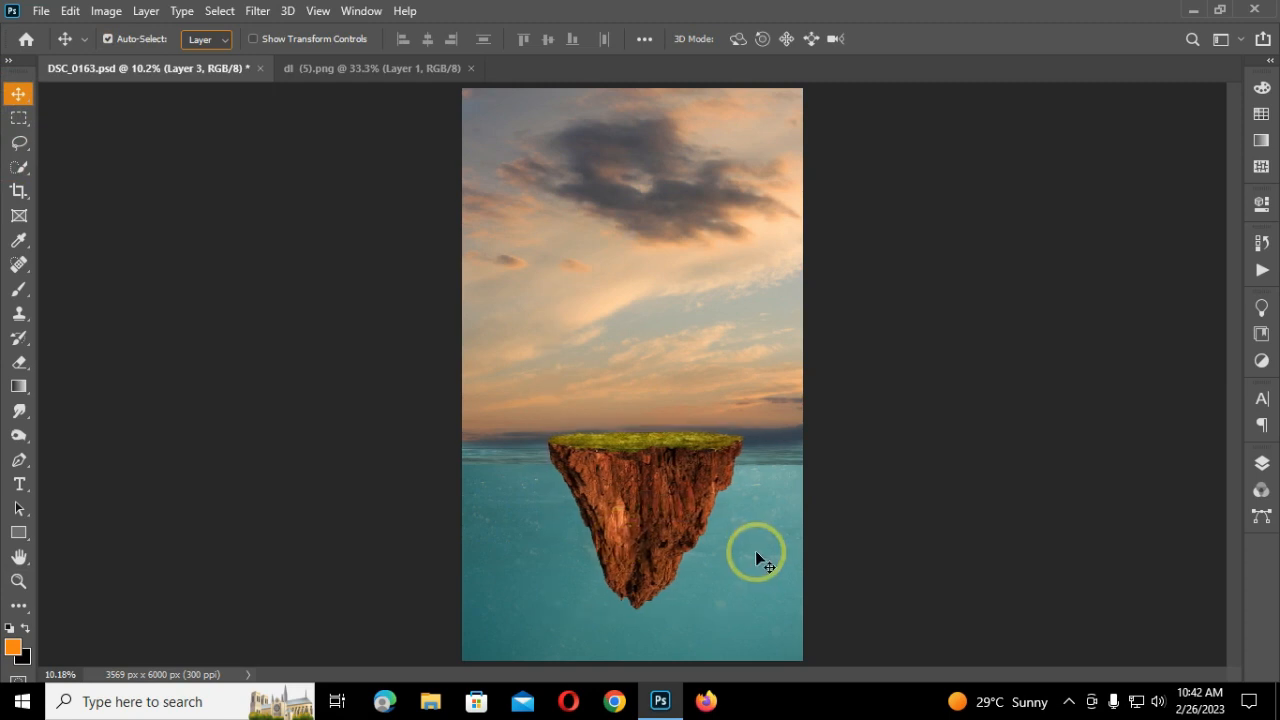
- Add a layer mask to the rock island's layer
click(1262, 463)
click(1110, 655)
scroll(716, 510, up, 2)
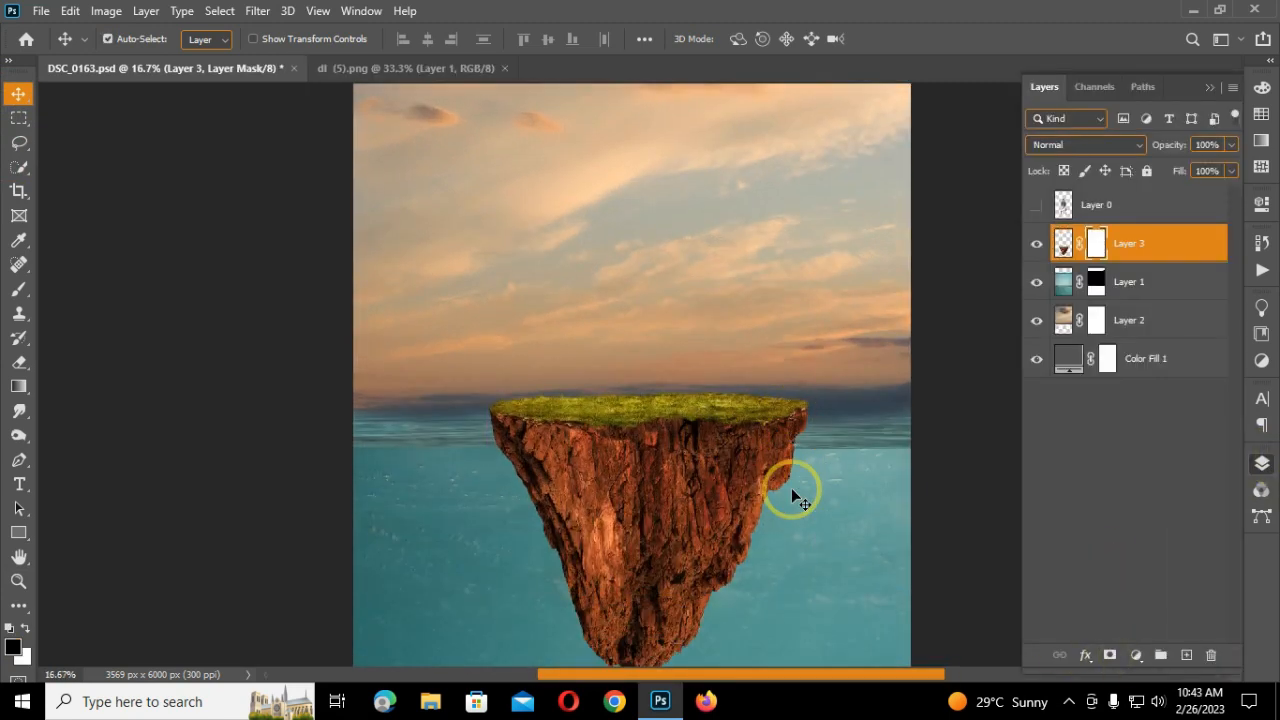
scroll(791, 490, down, 2)
scroll(791, 490, up, 2)
click(1262, 463)
drag(1234, 471, 1234, 443)
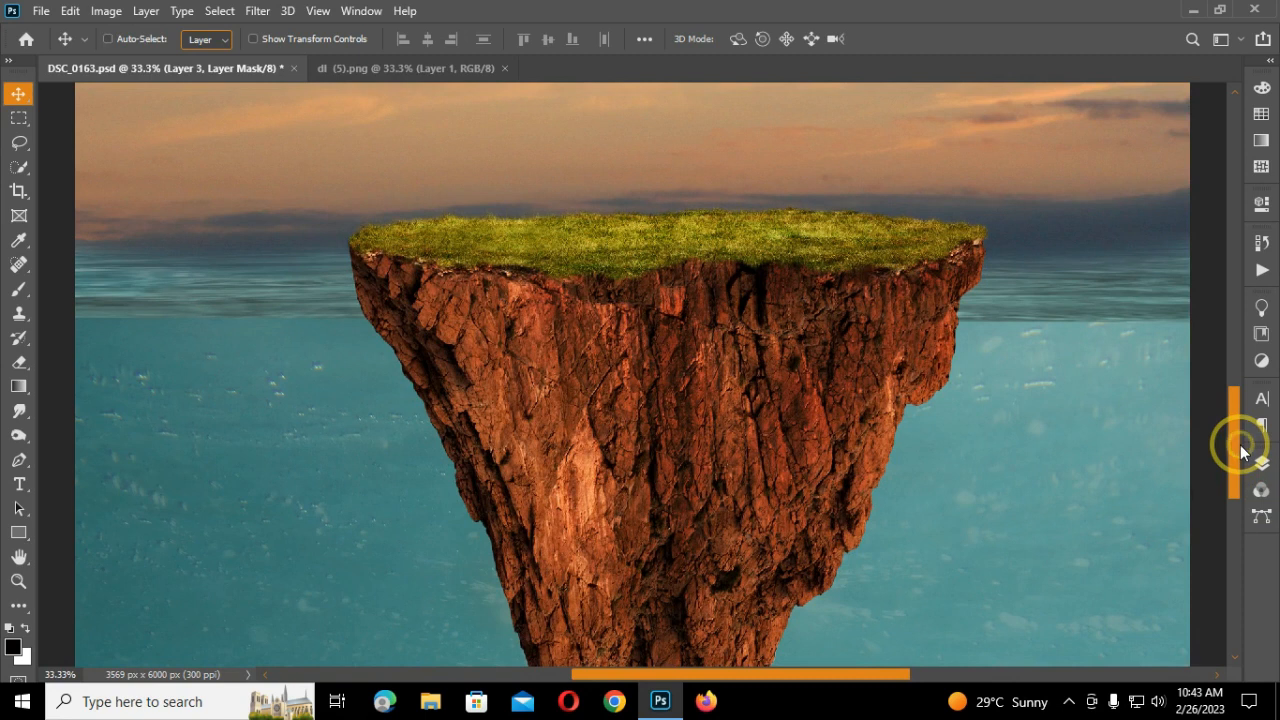
key(ctrl+equal)
- Select a thin rectangular strip about 1977 by 39 px across the rock island at the waterline
click(19, 118)
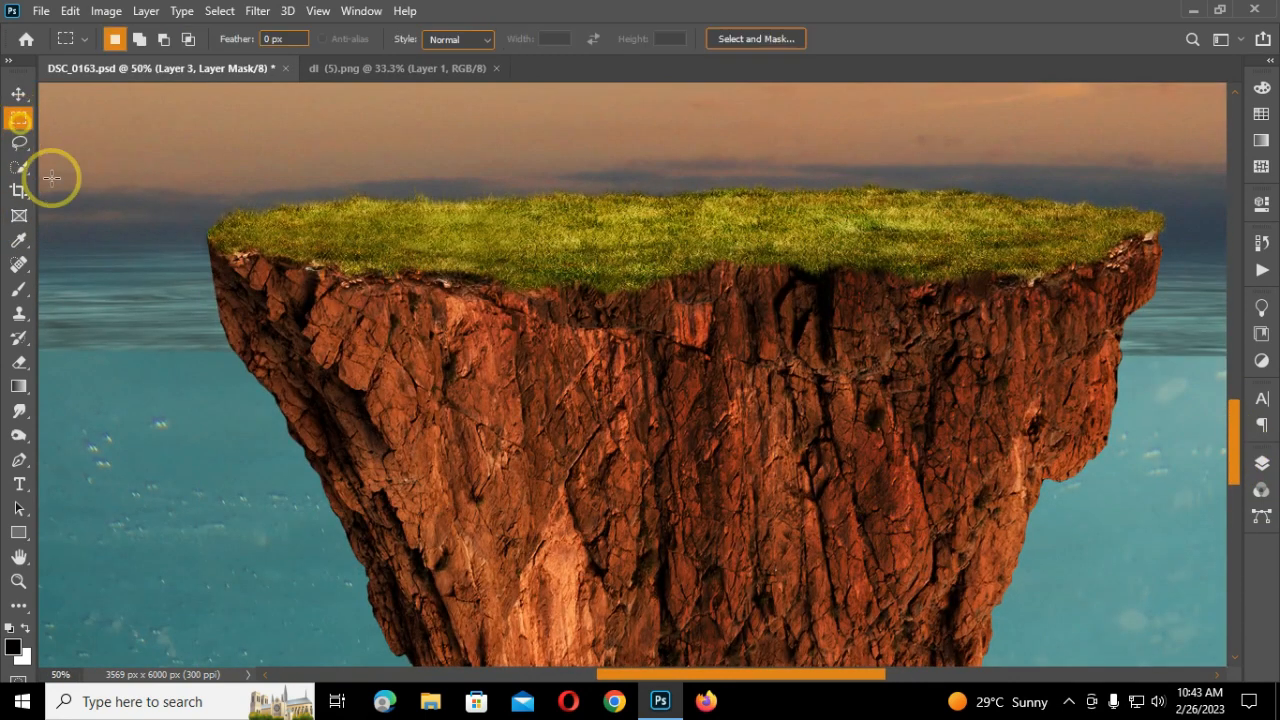
drag(224, 336, 693, 370)
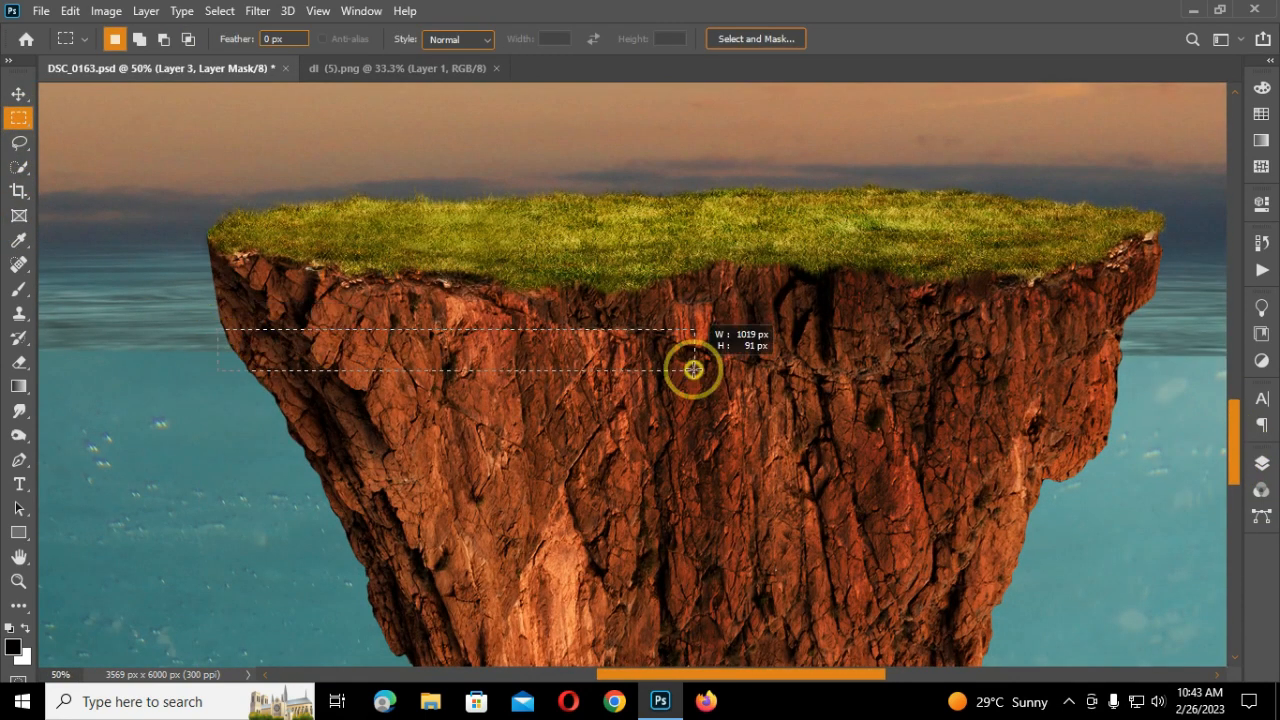
key(ctrl+equal)
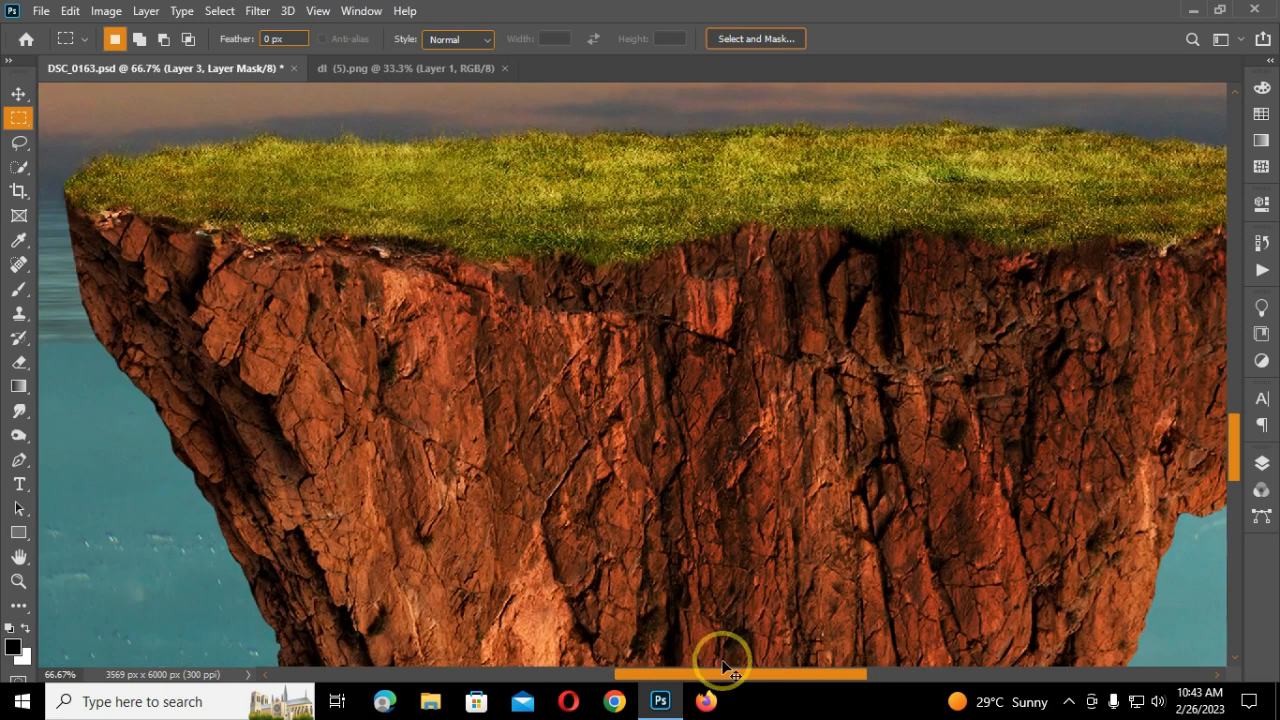
key(ctrl+minus)
drag(180, 338, 1105, 354)
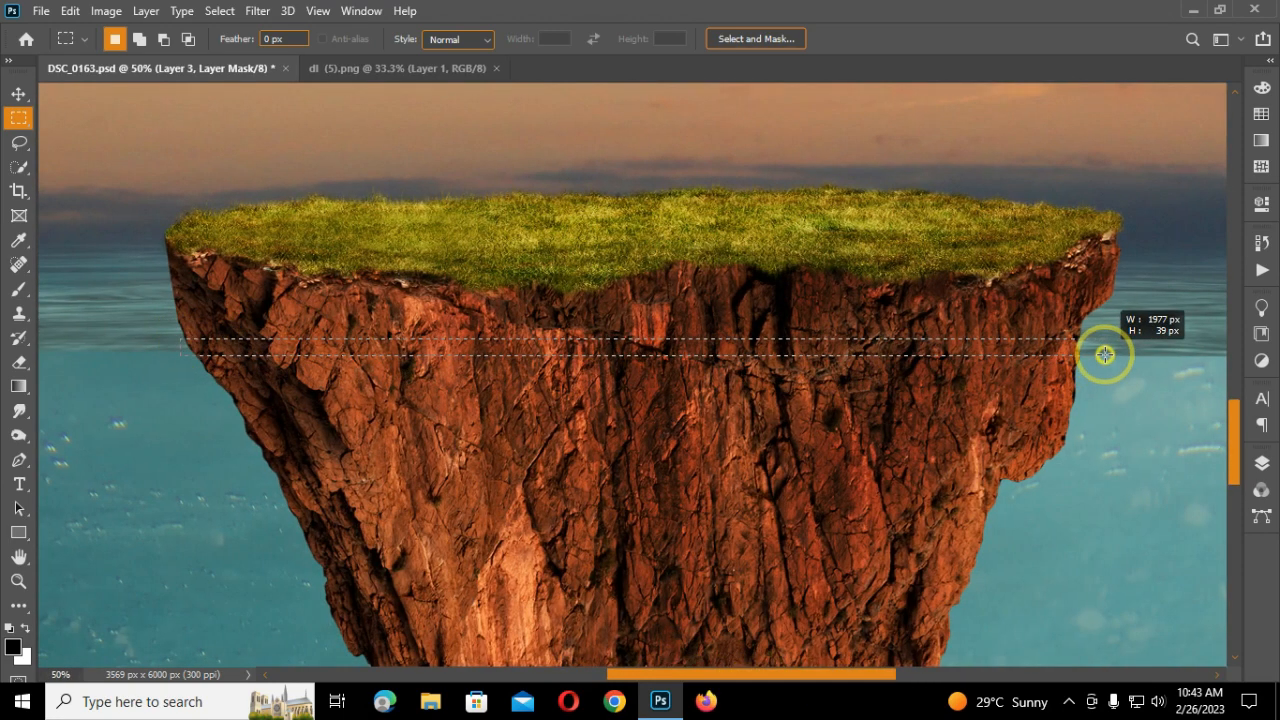
- Paint black over the selected strip on Layer 3's mask so the water shows across the rock
click(15, 290)
drag(1100, 347, 787, 347)
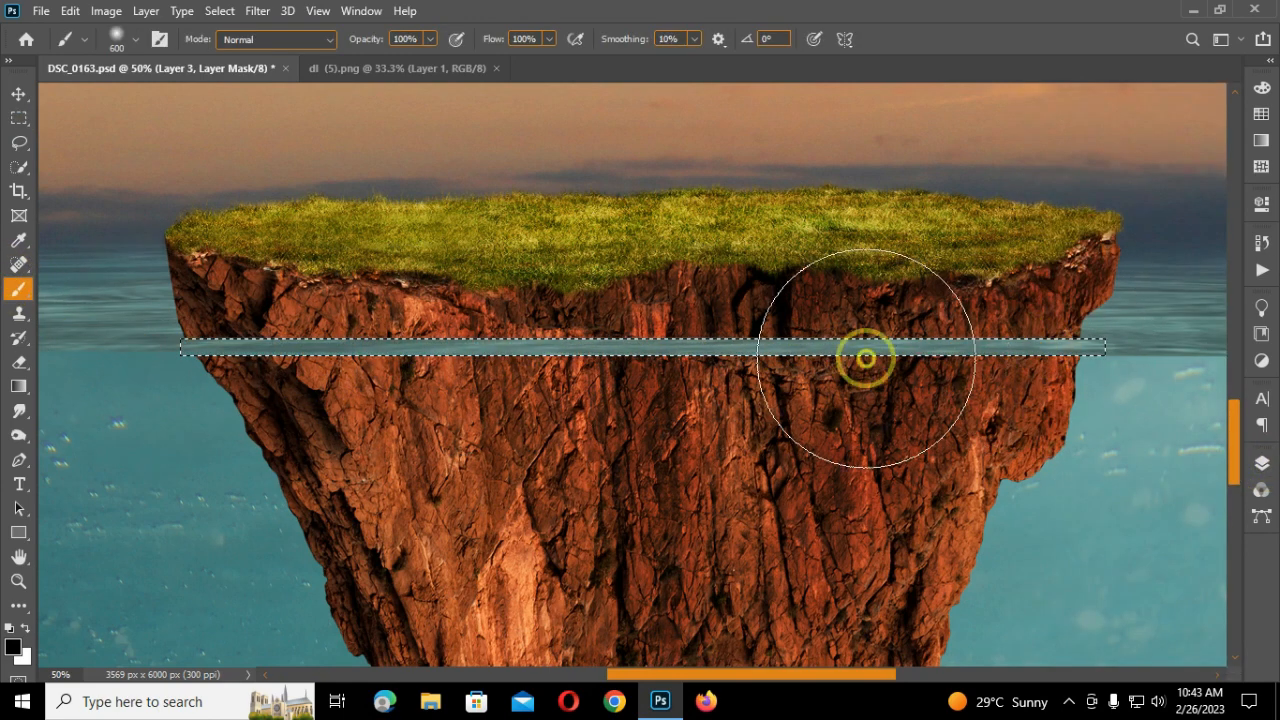
drag(1127, 351, 836, 347)
drag(987, 366, 39, 342)
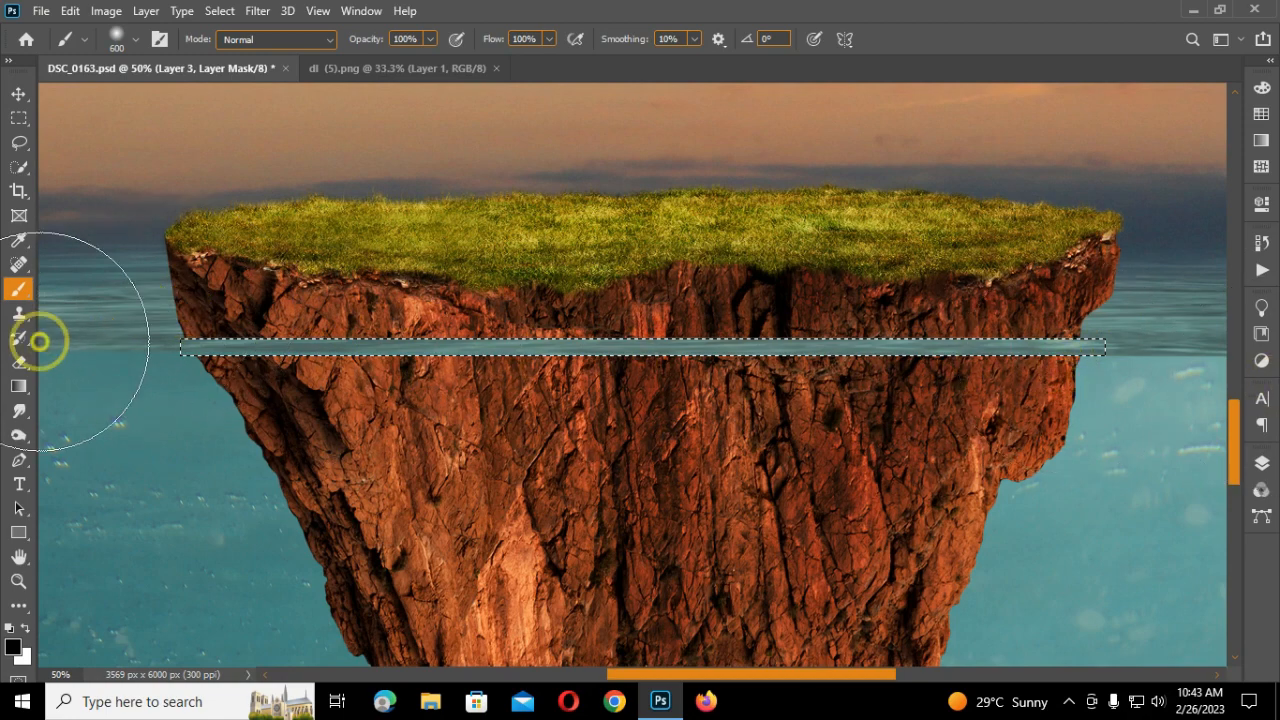
- Examine the waterline cut across the rock island up close and within the whole composition
key(ctrl+plus)
key(ctrl+plus)
key(ctrl+plus)
drag(798, 675, 655, 691)
scroll(569, 430, up, 4)
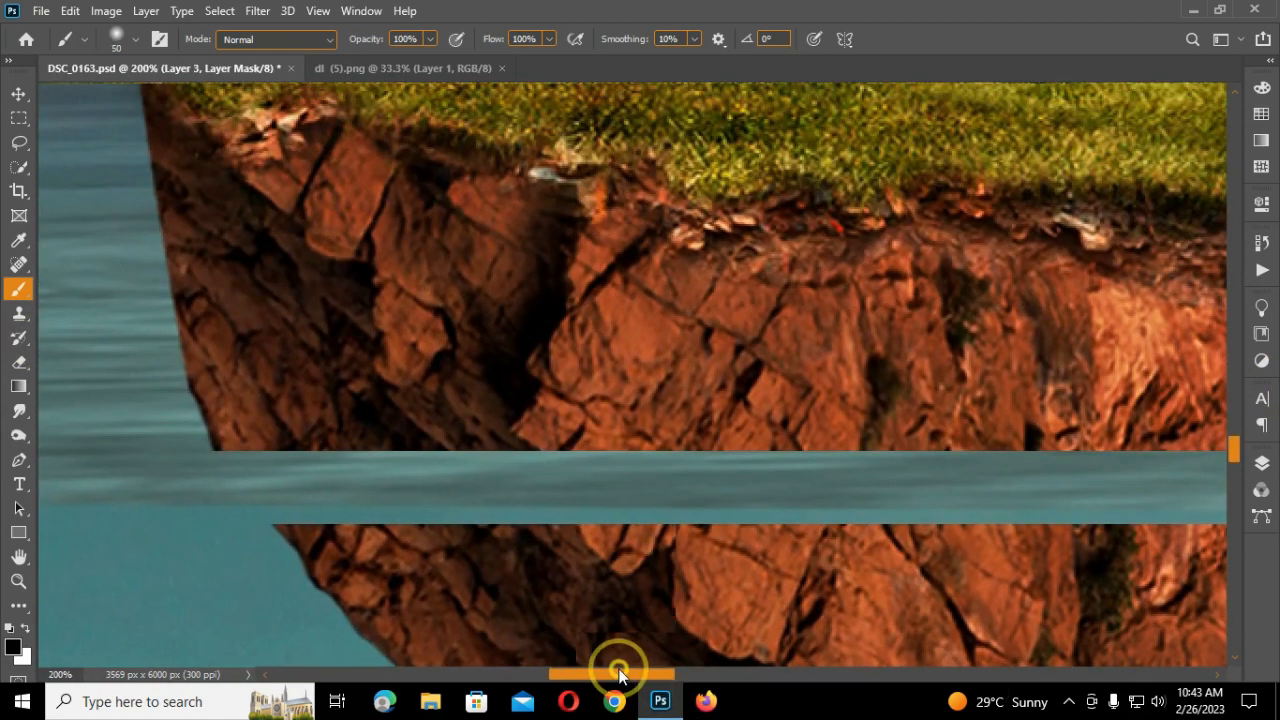
key(ctrl+plus)
key(ctrl+minus)
key(ctrl+minus)
key(ctrl+minus)
key(ctrl+minus)
key(ctrl+minus)
key(ctrl+minus)
key(ctrl+minus)
key(ctrl+minus)
key(ctrl+minus)
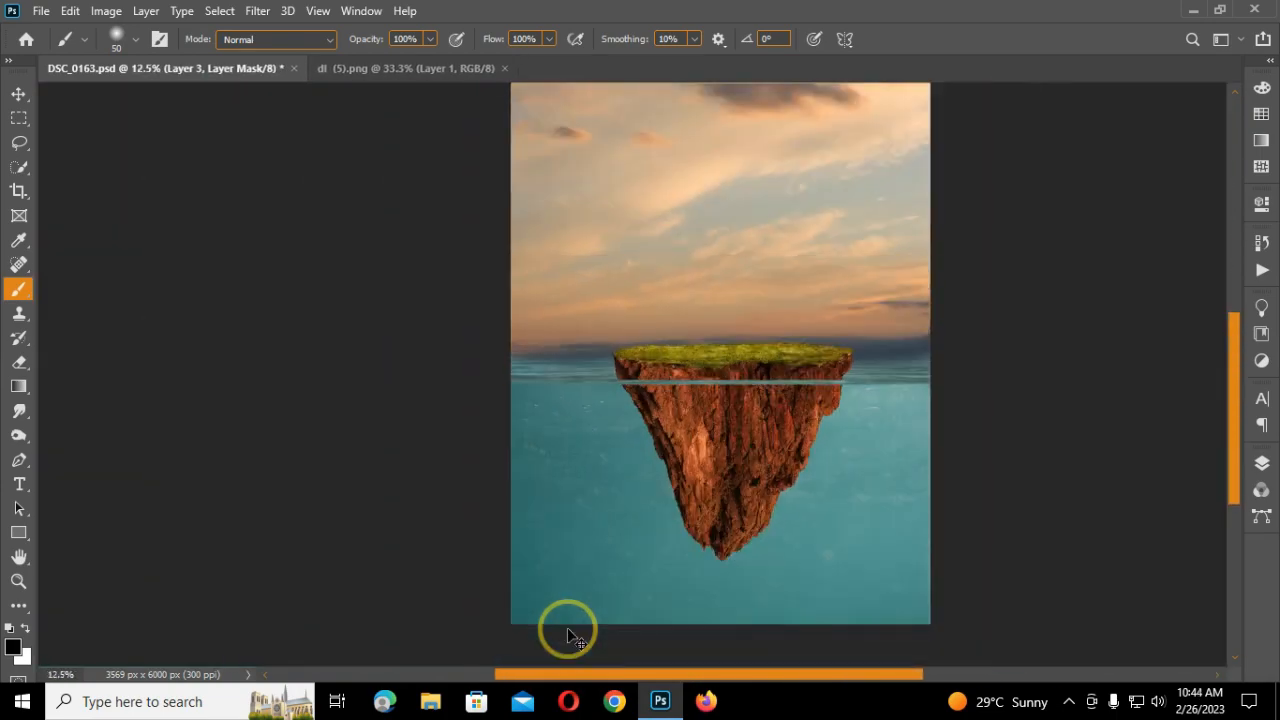
key(ctrl+plus)
key(ctrl+plus)
key(ctrl+plus)
key(ctrl+plus)
key(ctrl+plus)
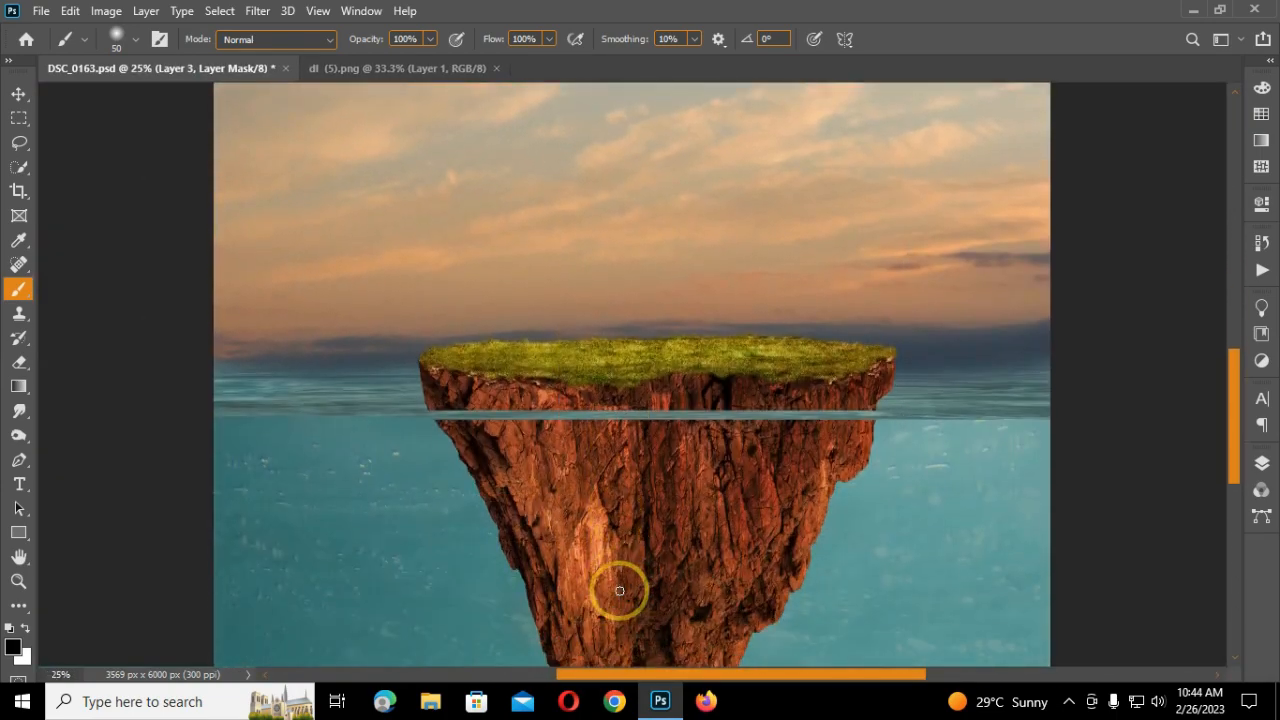
- Paint white with a 35 px brush on Layer 3's mask to soften the upper waterline edge at the rock's left part
key(ctrl+plus)
key(ctrl+plus)
key(ctrl+plus)
scroll(646, 676, left, 3)
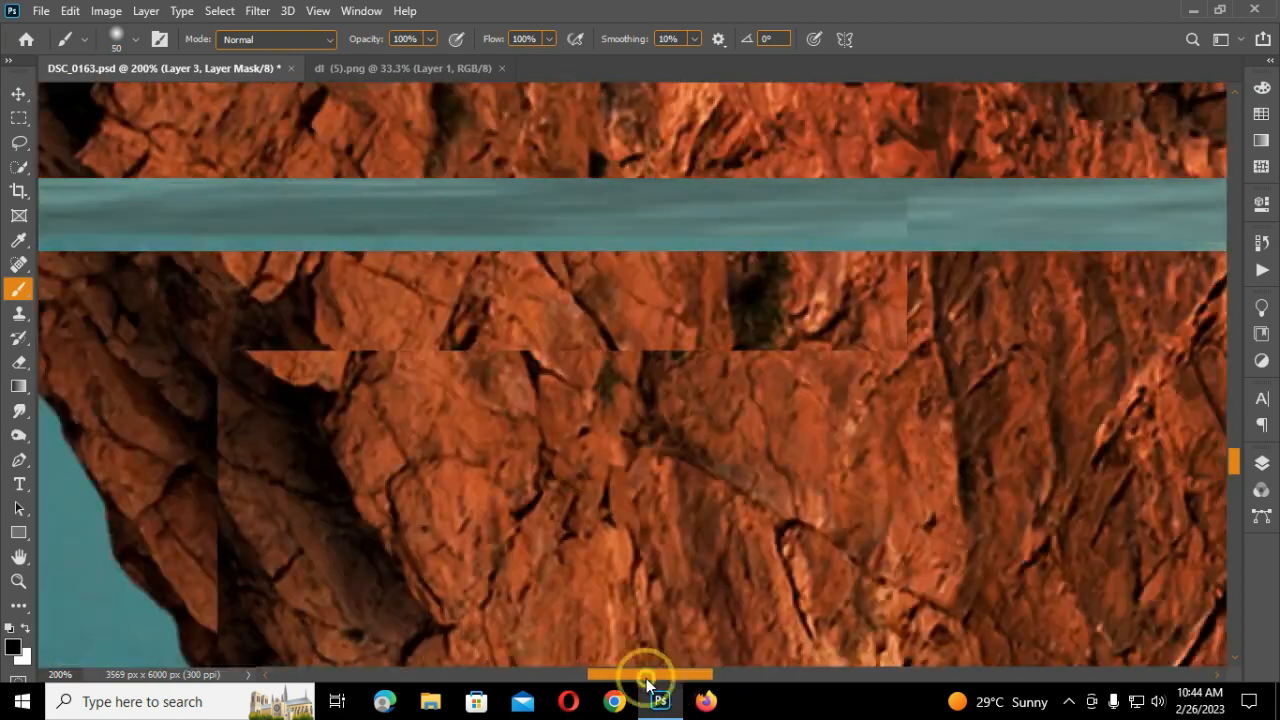
scroll(584, 515, up, 5)
key(bracketleft)
key(bracketleft)
key(bracketleft)
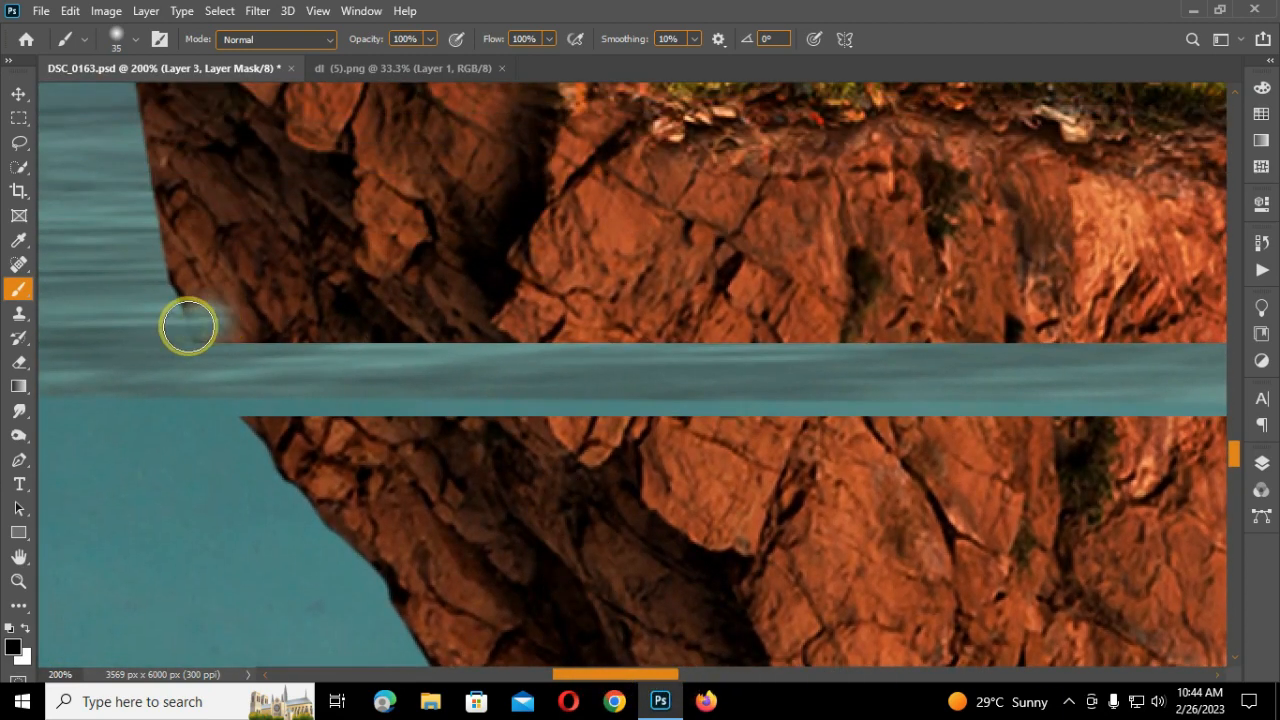
click(25, 628)
drag(284, 309, 334, 311)
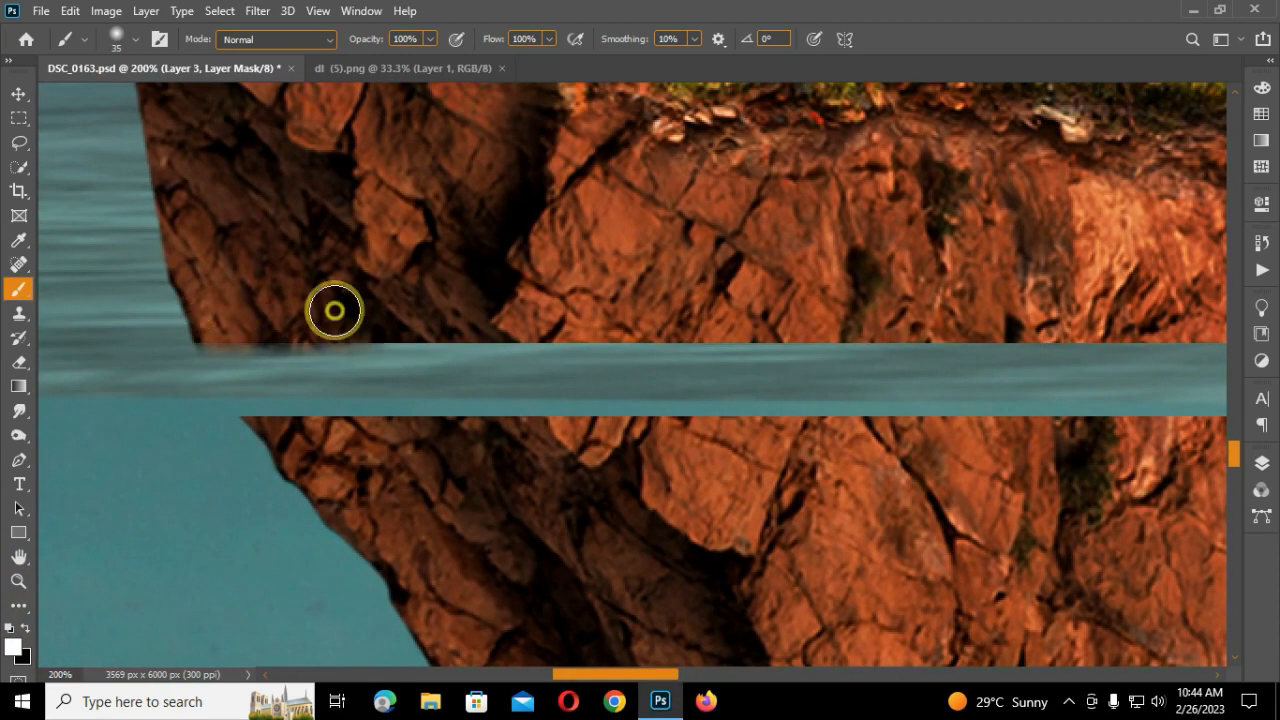
mouse_move(618, 320)
mouse_down()
mouse_move(755, 321)
mouse_move(291, 322)
mouse_up()
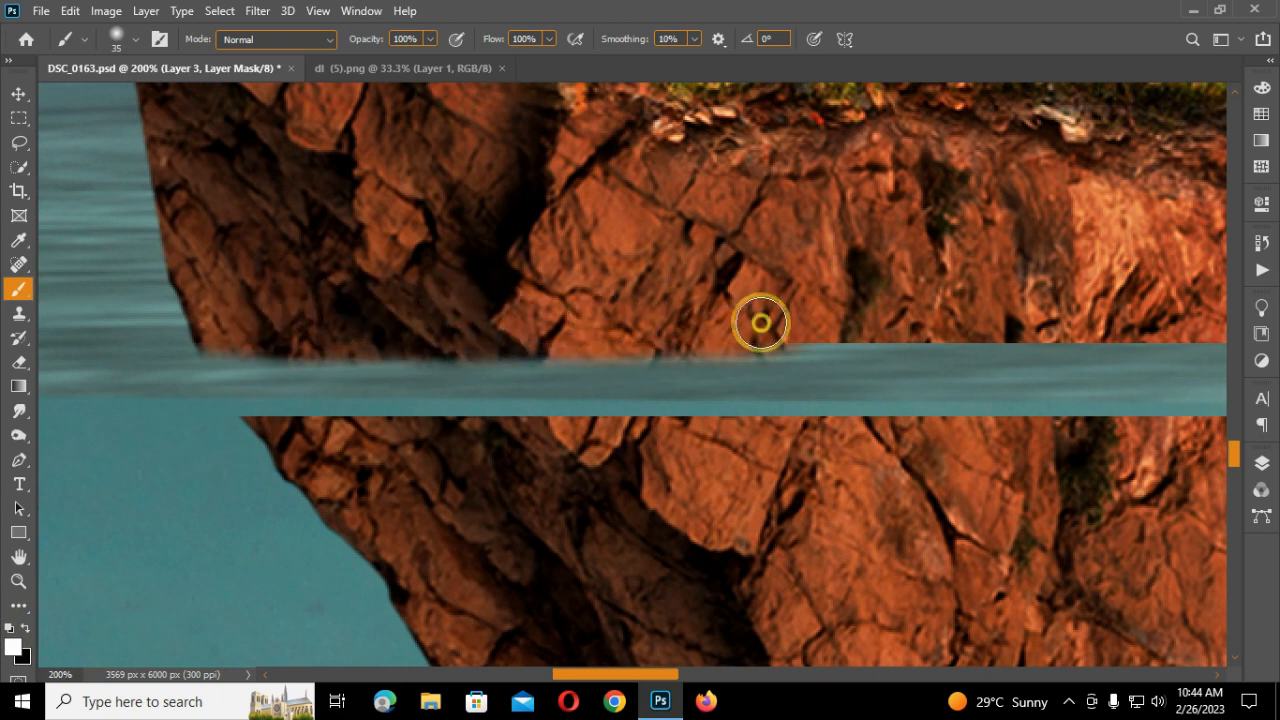
drag(583, 323, 997, 325)
- Continue painting white along the upper waterline edge on Layer 3's mask as far as the rock's right side
drag(633, 677, 700, 676)
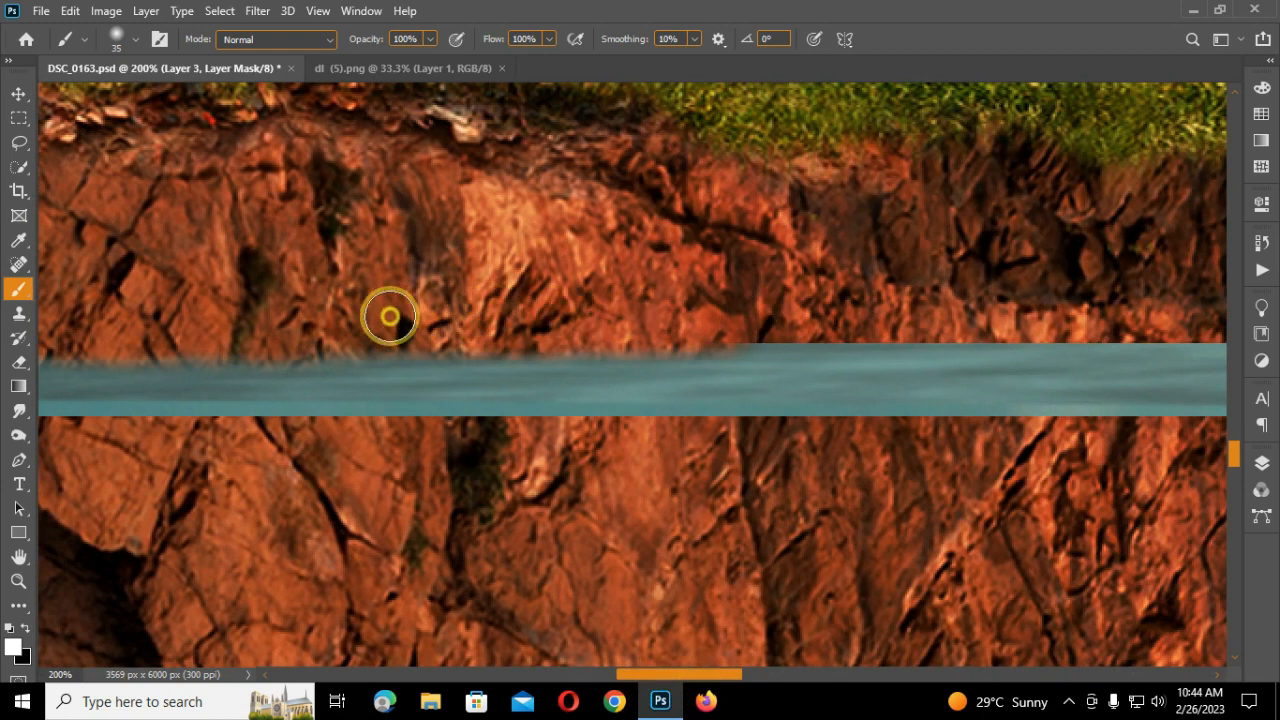
drag(738, 317, 741, 312)
drag(702, 675, 780, 677)
mouse_move(475, 317)
mouse_down()
mouse_move(225, 311)
mouse_move(1001, 318)
mouse_move(943, 323)
mouse_up()
drag(783, 680, 868, 664)
mouse_move(320, 303)
mouse_down()
mouse_move(358, 305)
mouse_move(235, 315)
mouse_move(1180, 326)
mouse_up()
drag(853, 680, 914, 677)
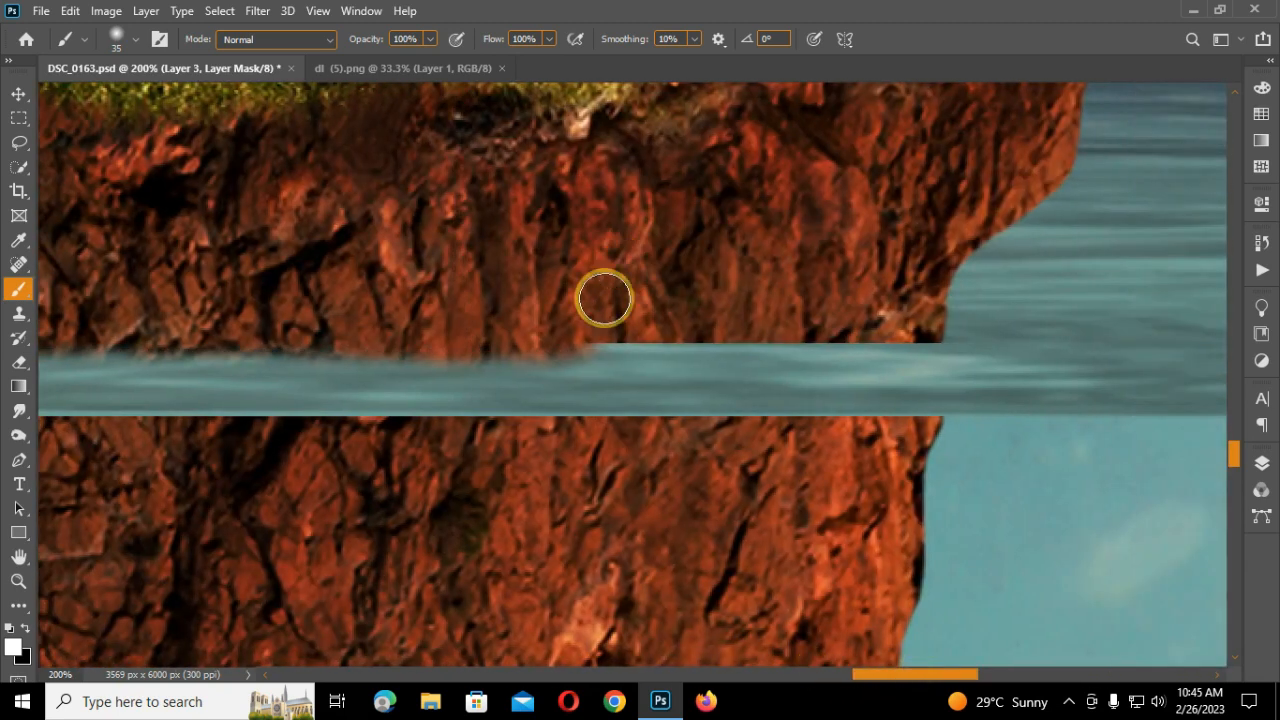
drag(720, 308, 547, 308)
drag(701, 308, 1033, 317)
mouse_move(783, 318)
mouse_down()
mouse_move(508, 316)
mouse_move(871, 300)
mouse_up()
- Examine how the softened waterline on the rock island looks in the whole composition
key(ctrl+minus)
key(ctrl+minus)
key(ctrl+minus)
key(ctrl+minus)
key(ctrl+minus)
key(ctrl+minus)
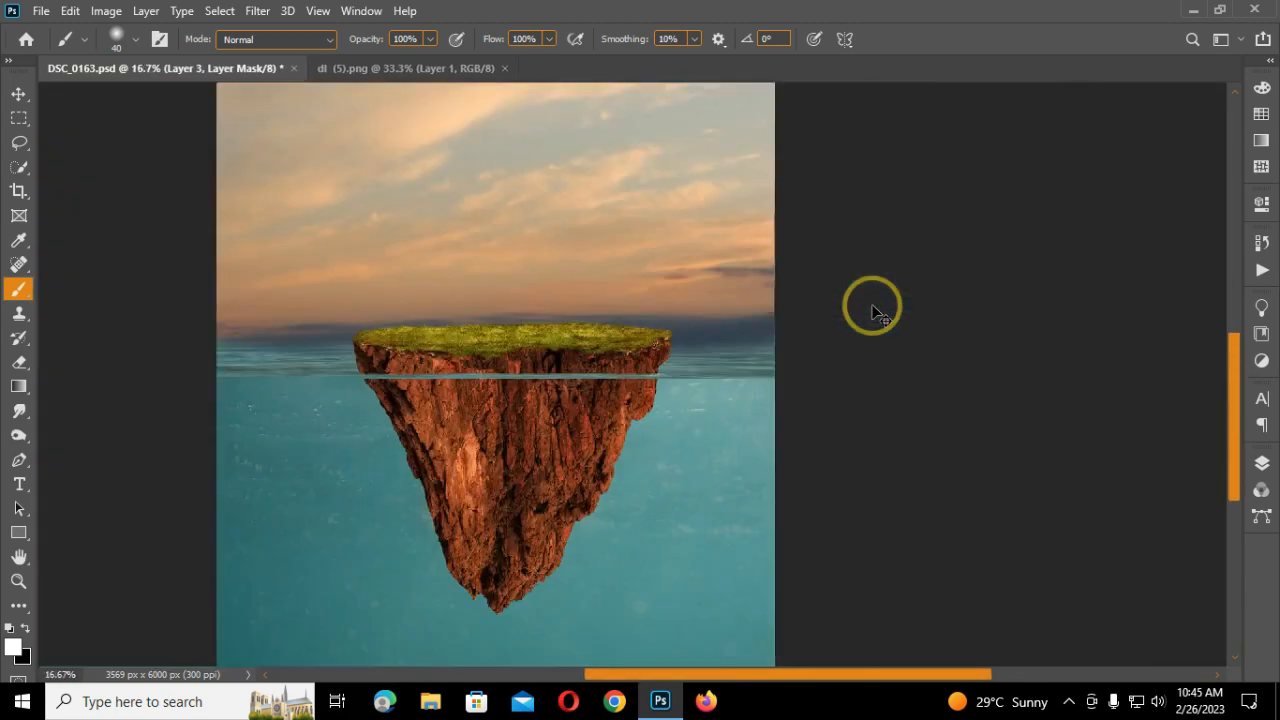
key(ctrl+minus)
key(ctrl+minus)
key(ctrl+plus)
key(ctrl+minus)
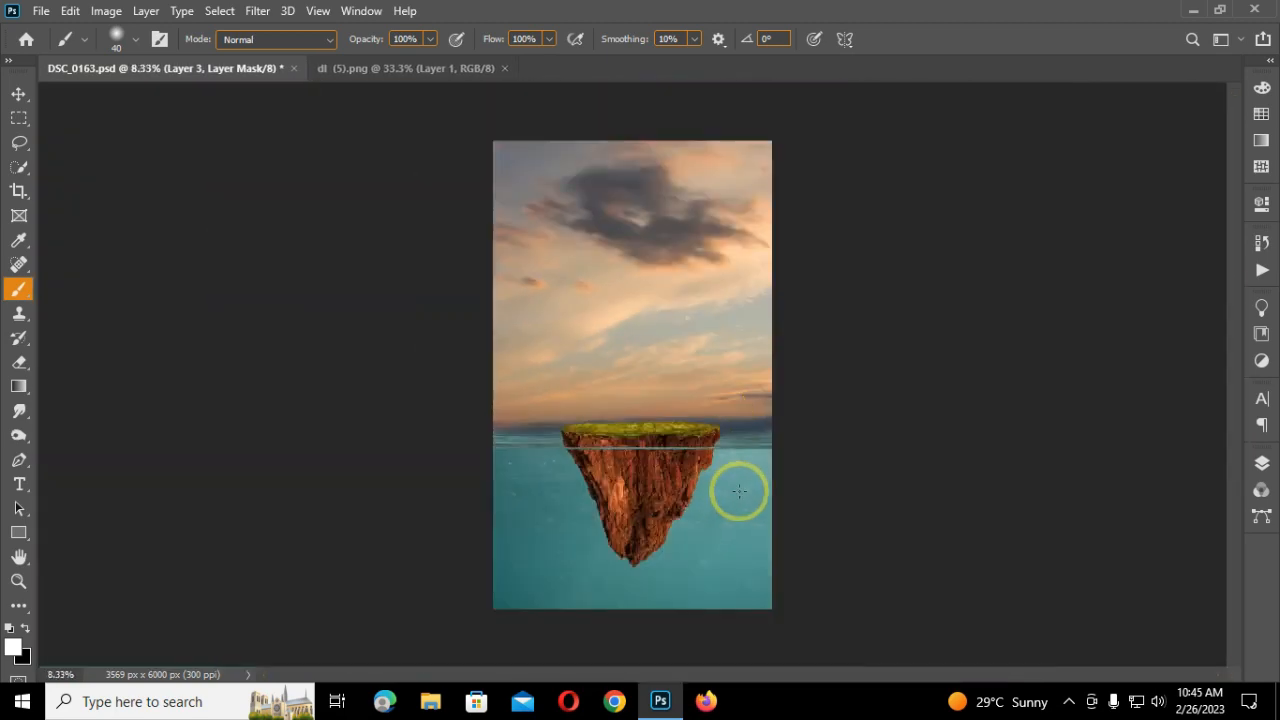
key(ctrl+plus)
key(ctrl+plus)
key(ctrl+plus)
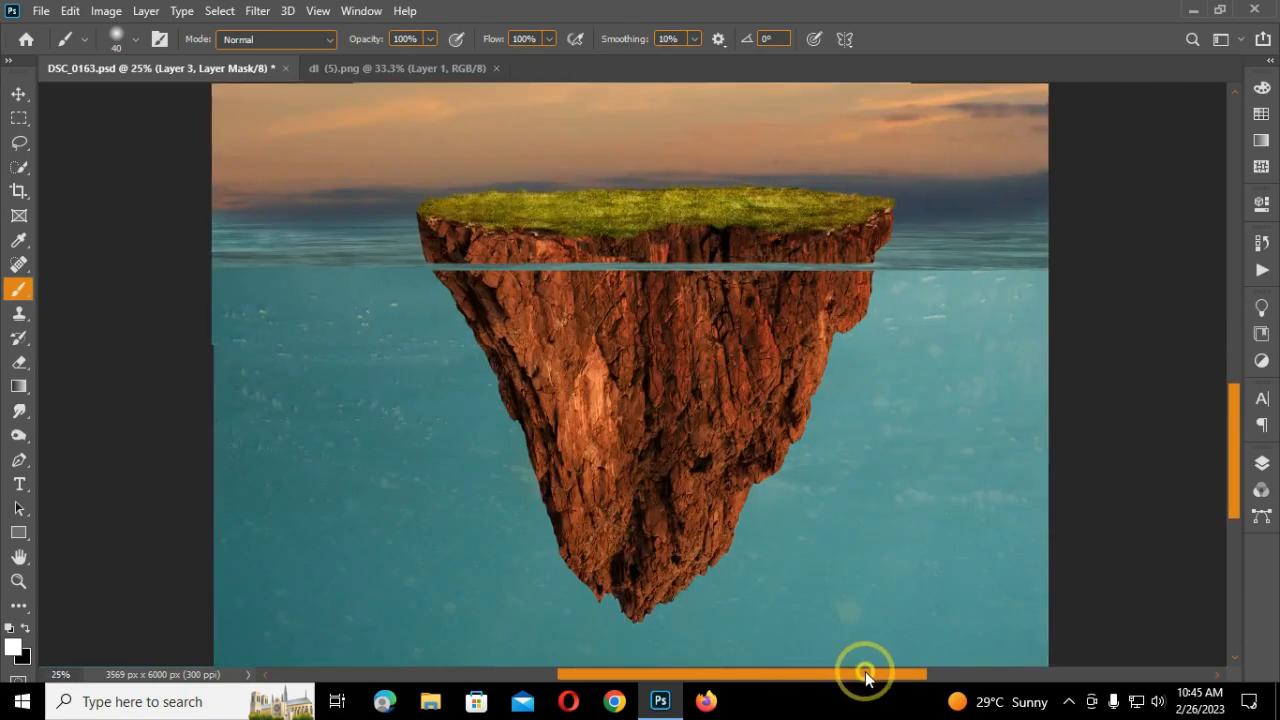
- Add a Hue/Saturation adjustment clipped to the rock island with hue +11, saturation -73 and lightness -36
drag(820, 674, 870, 674)
click(1262, 463)
click(1135, 653)
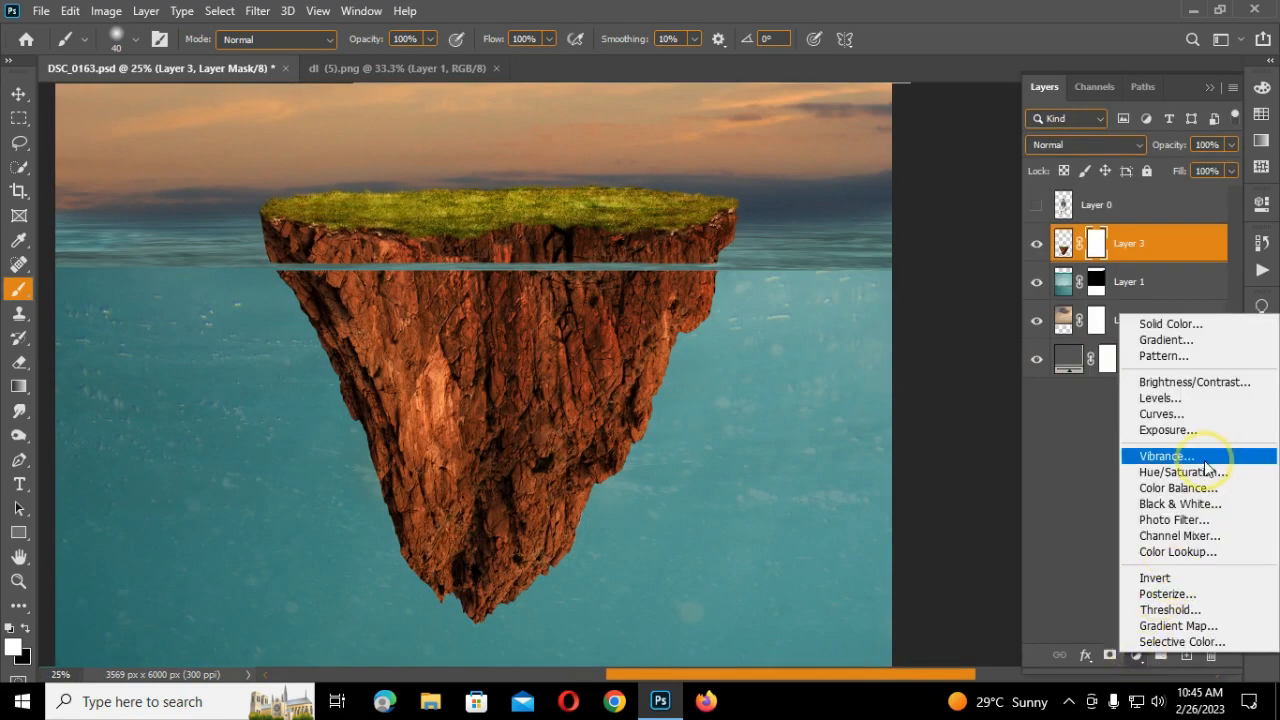
click(1198, 540)
drag(1102, 368, 1019, 373)
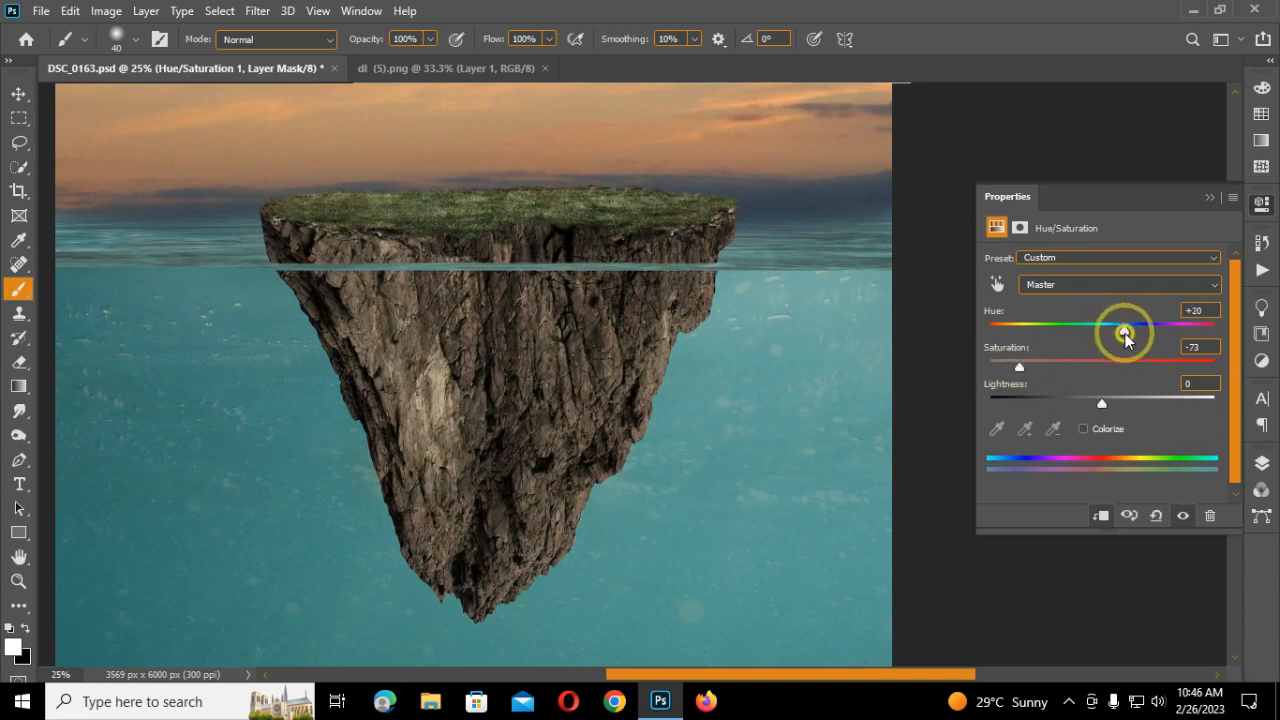
drag(1104, 405, 1068, 415)
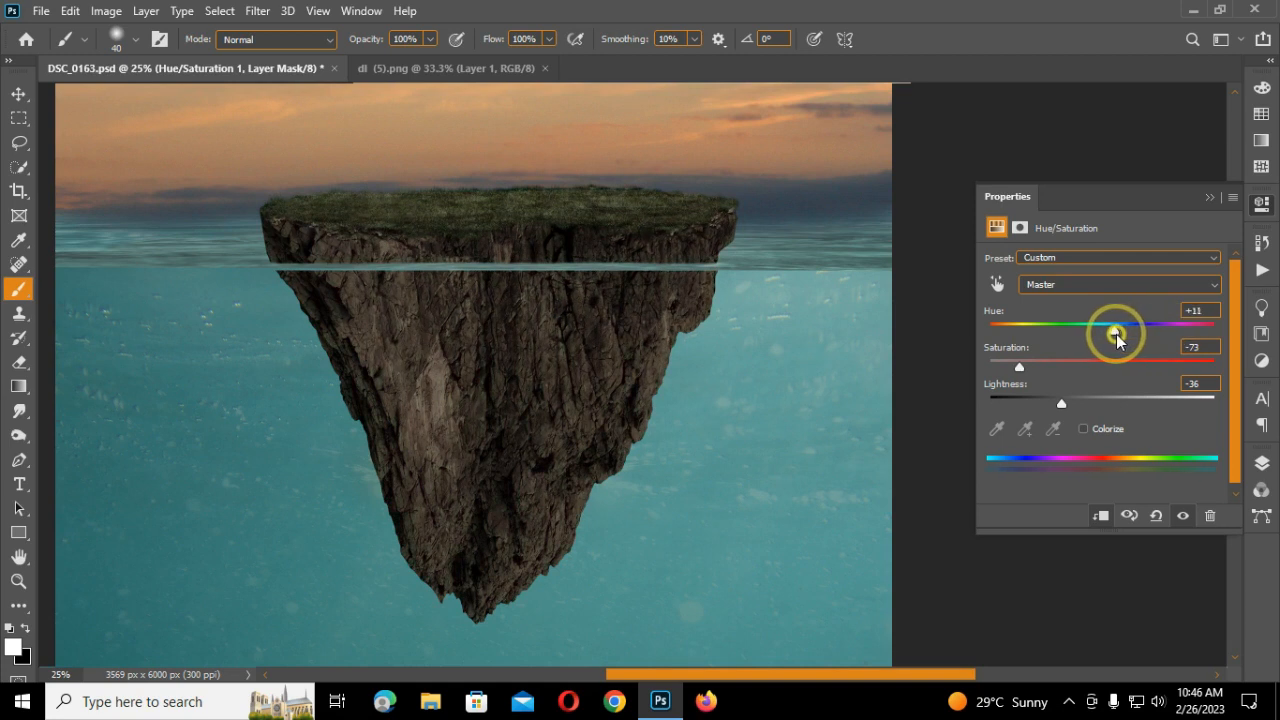
click(1209, 197)
click(1262, 463)
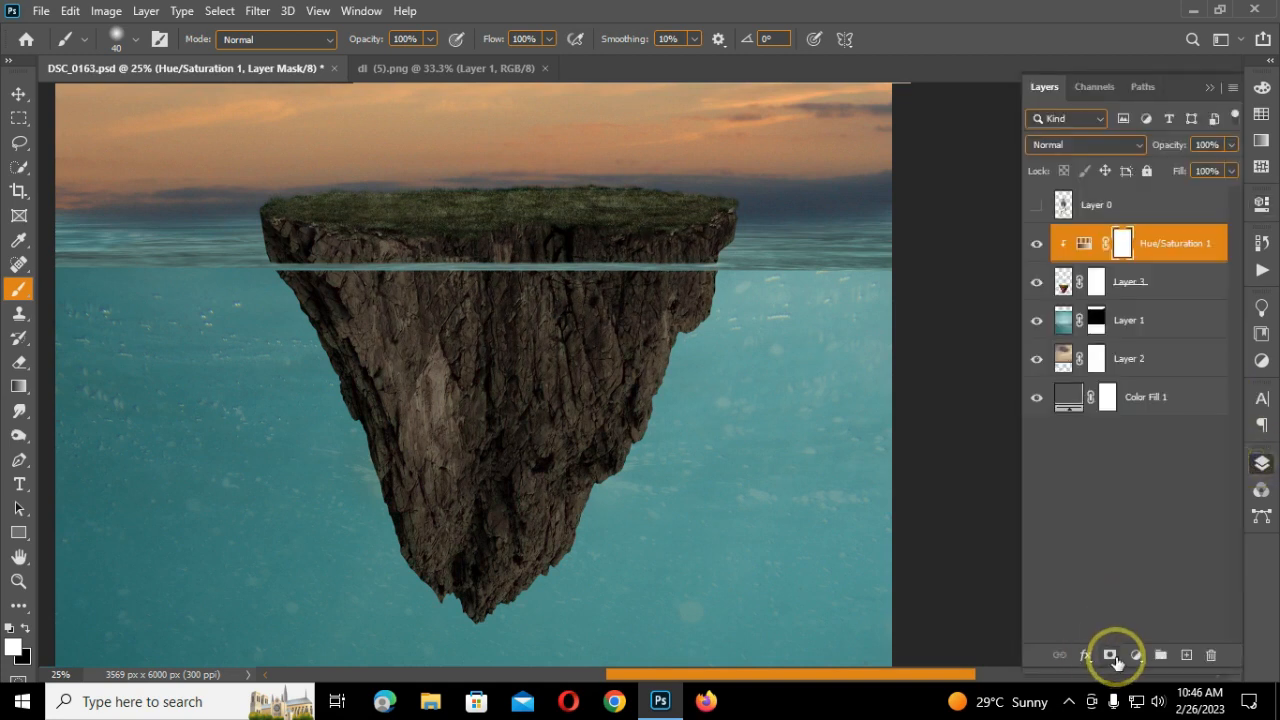
- Invert the Hue/Saturation 1 mask and paint white over the underwater part of the rock
key(ctrl+i)
mouse_move(378, 487)
mouse_down()
mouse_move(360, 531)
mouse_move(546, 497)
mouse_move(706, 383)
mouse_move(595, 401)
mouse_move(500, 606)
mouse_up()
key(bracketright)
key(bracketright)
key(bracketright)
- Paint white on the Hue/Saturation 1 mask with a 90 px brush along the rock just below the waterline
key(ctrl+plus)
key(ctrl+plus)
key(bracketleft)
key(bracketleft)
key(bracketleft)
key(bracketleft)
key(bracketleft)
key(bracketleft)
key(bracketleft)
key(bracketleft)
mouse_move(757, 178)
mouse_down()
mouse_move(675, 222)
mouse_move(733, 300)
mouse_up()
mouse_move(782, 256)
mouse_down()
mouse_move(216, 240)
mouse_move(390, 221)
mouse_move(310, 190)
mouse_move(424, 181)
mouse_move(232, 177)
mouse_move(320, 188)
mouse_move(142, 250)
mouse_move(227, 295)
mouse_up()
drag(757, 683, 682, 683)
mouse_move(324, 323)
mouse_down()
mouse_move(222, 313)
mouse_move(558, 229)
mouse_move(411, 221)
mouse_move(465, 211)
mouse_up()
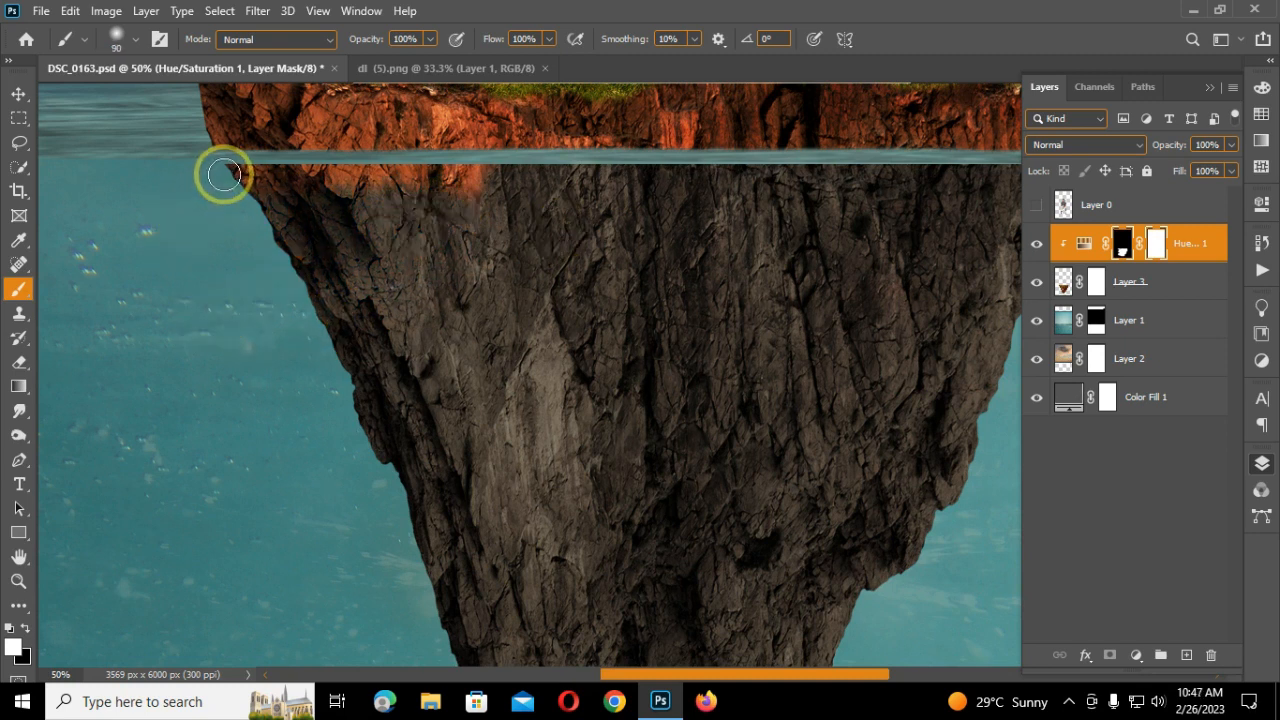
mouse_move(245, 188)
mouse_down()
mouse_move(285, 182)
mouse_move(375, 180)
mouse_up()
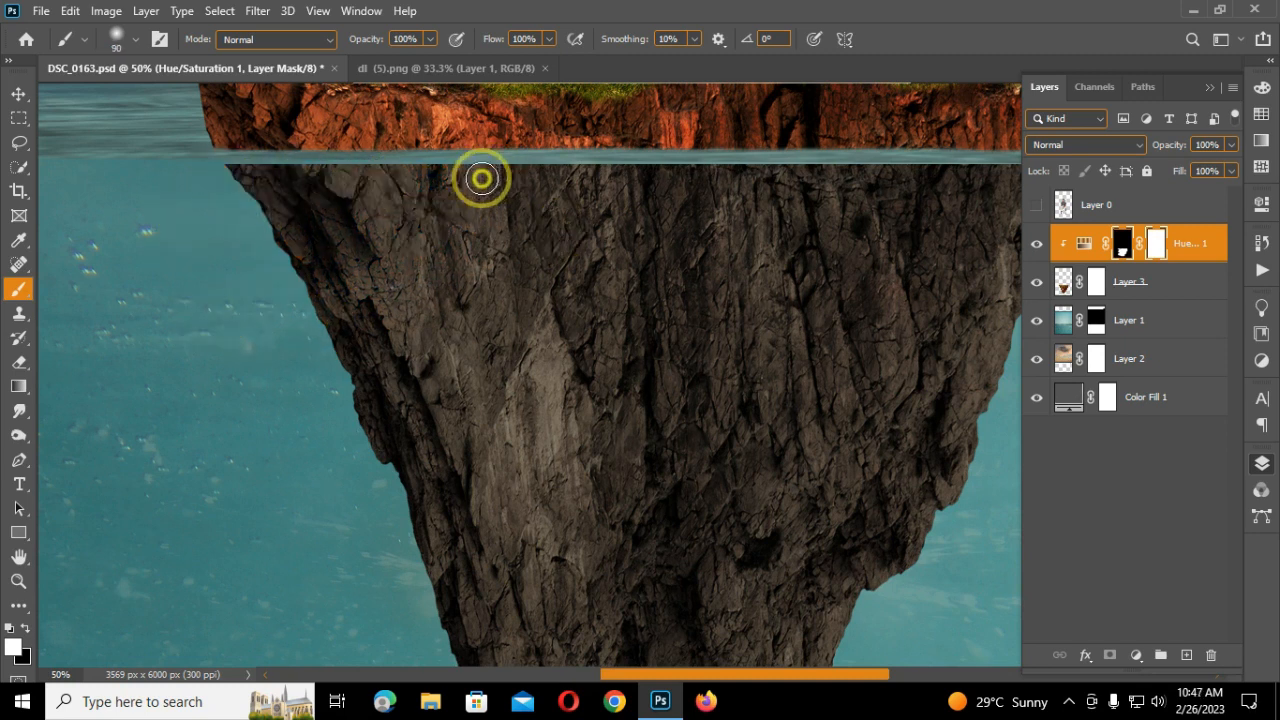
- Select Layer 3 together with Hue/Saturation 1 and nudge the rock island slightly left in the composition
scroll(677, 456, down, 5)
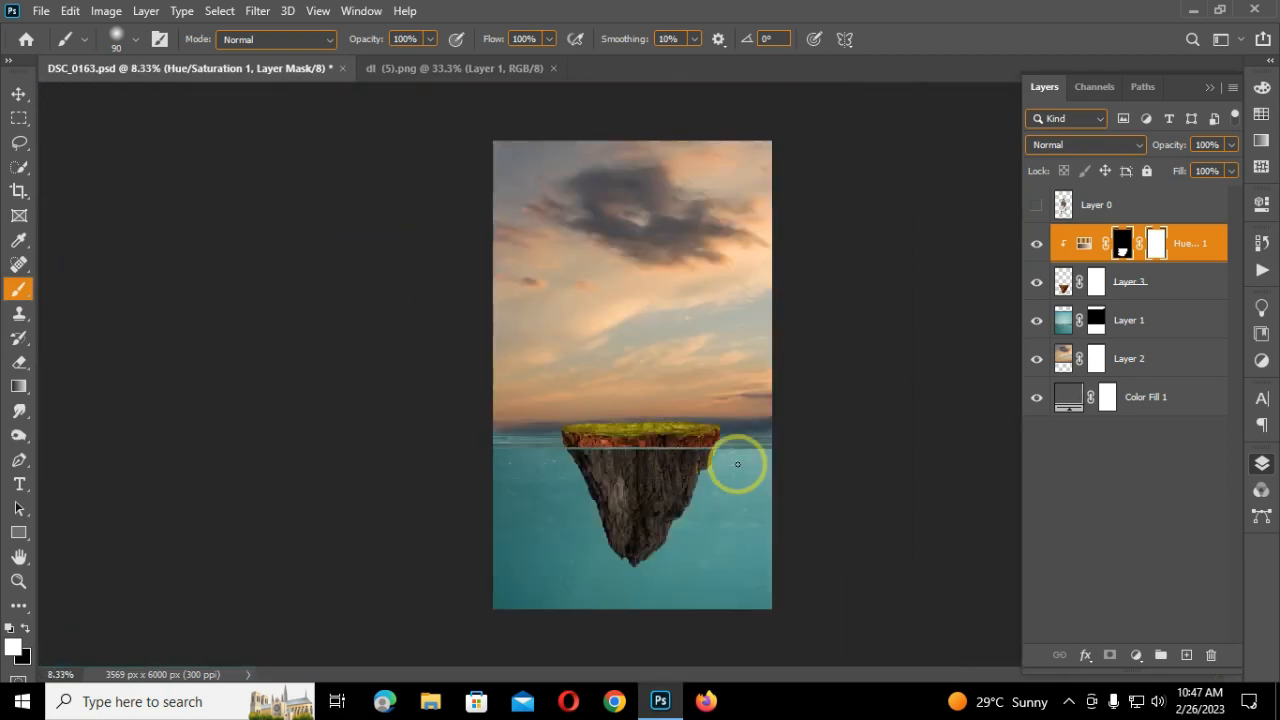
click(18, 98)
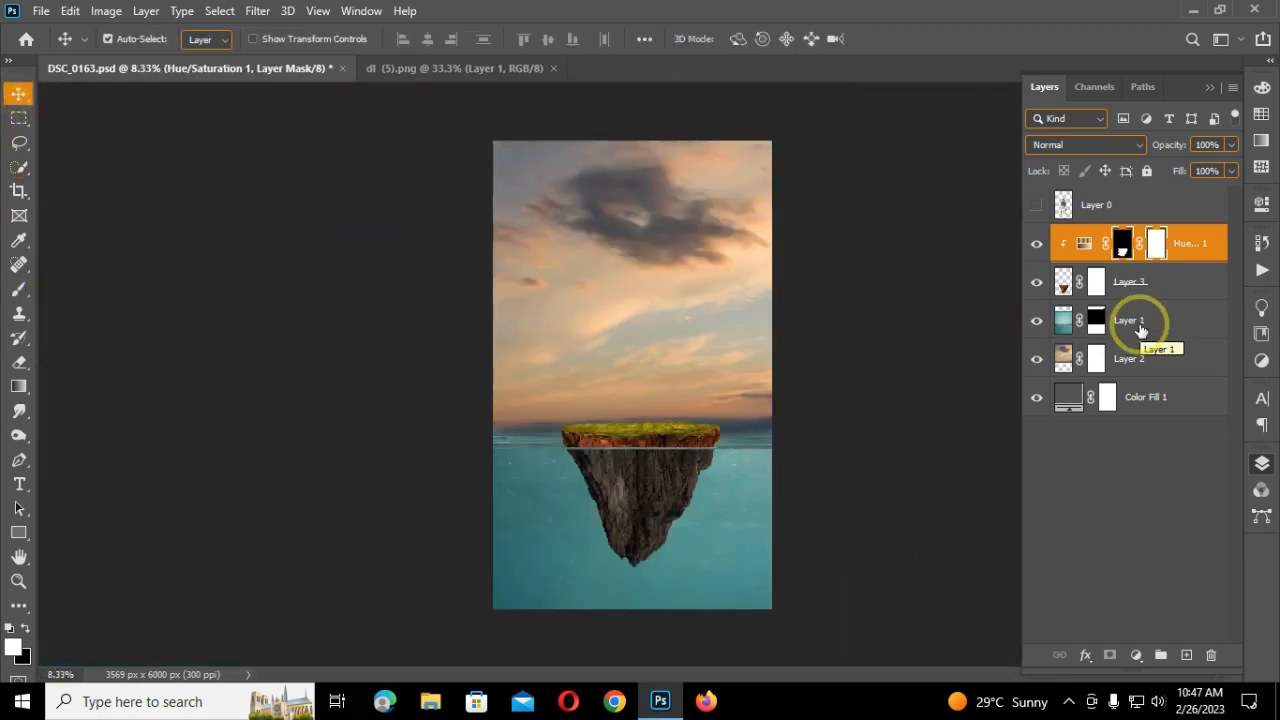
ctrl+click(1160, 287)
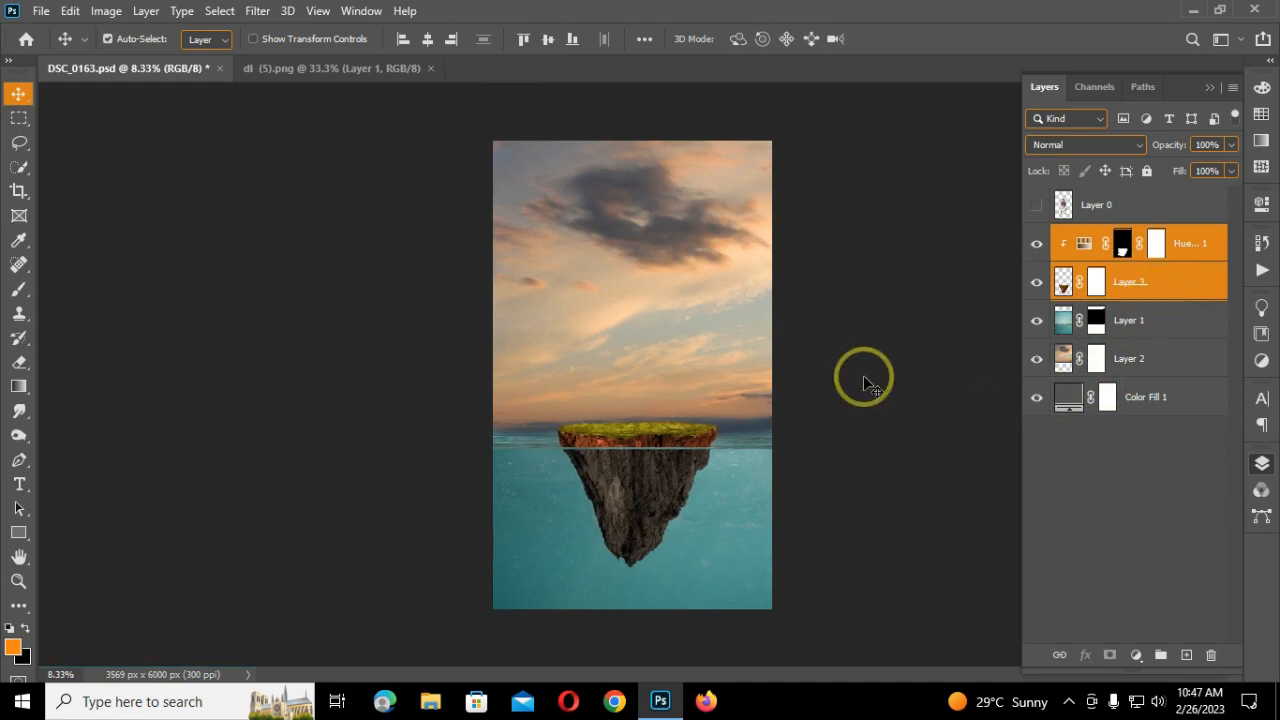
- Show Layer 0, scale the man down and position him seated on the island's grassy edge
click(1036, 204)
click(1099, 218)
key(ctrl+t)
drag(591, 266, 650, 415)
key(Return)
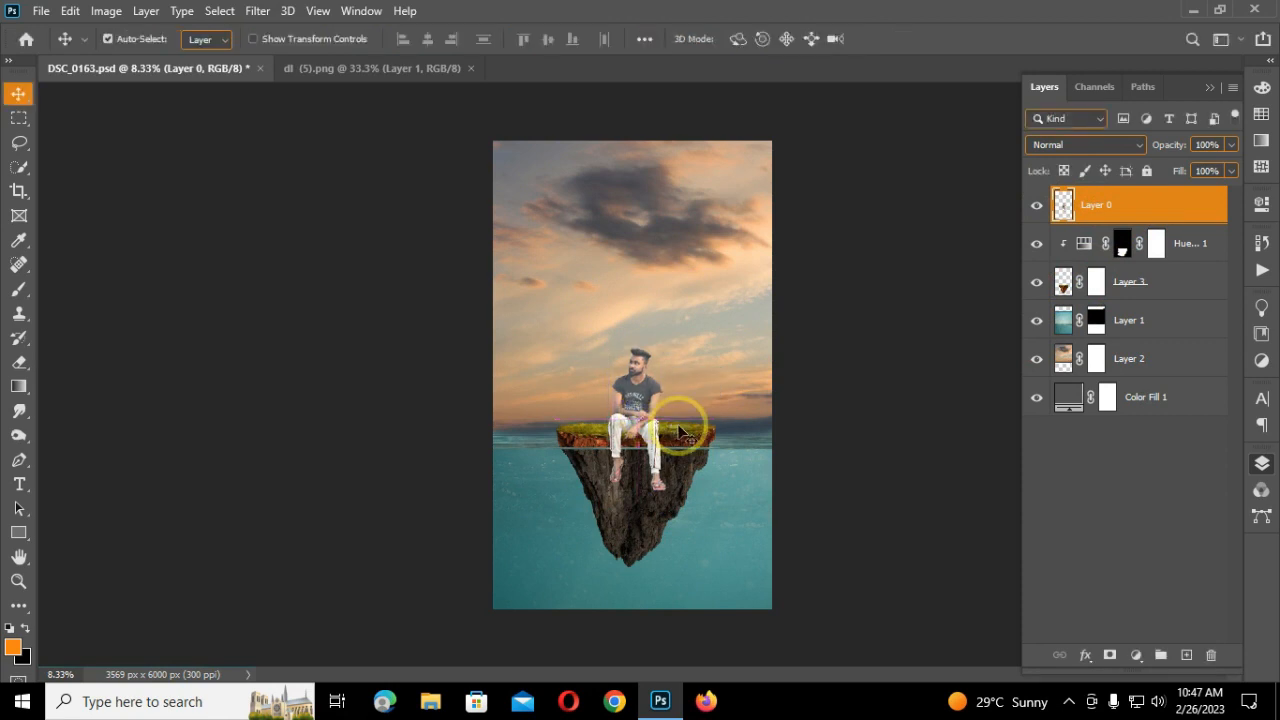
scroll(680, 432, up, 2)
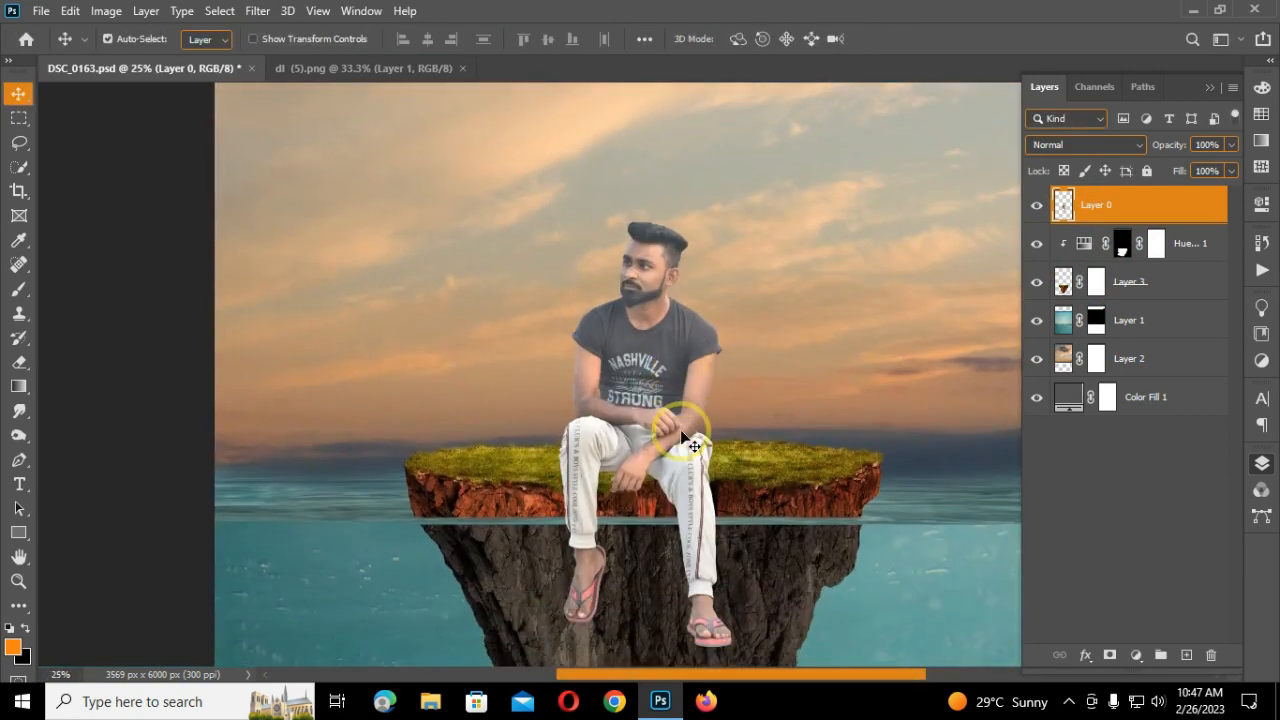
scroll(640, 351, down, 2)
drag(640, 351, 666, 364)
- Add a new layer beneath the man and paint soft black shadows around his legs at 73% brush opacity
scroll(683, 430, up, 4)
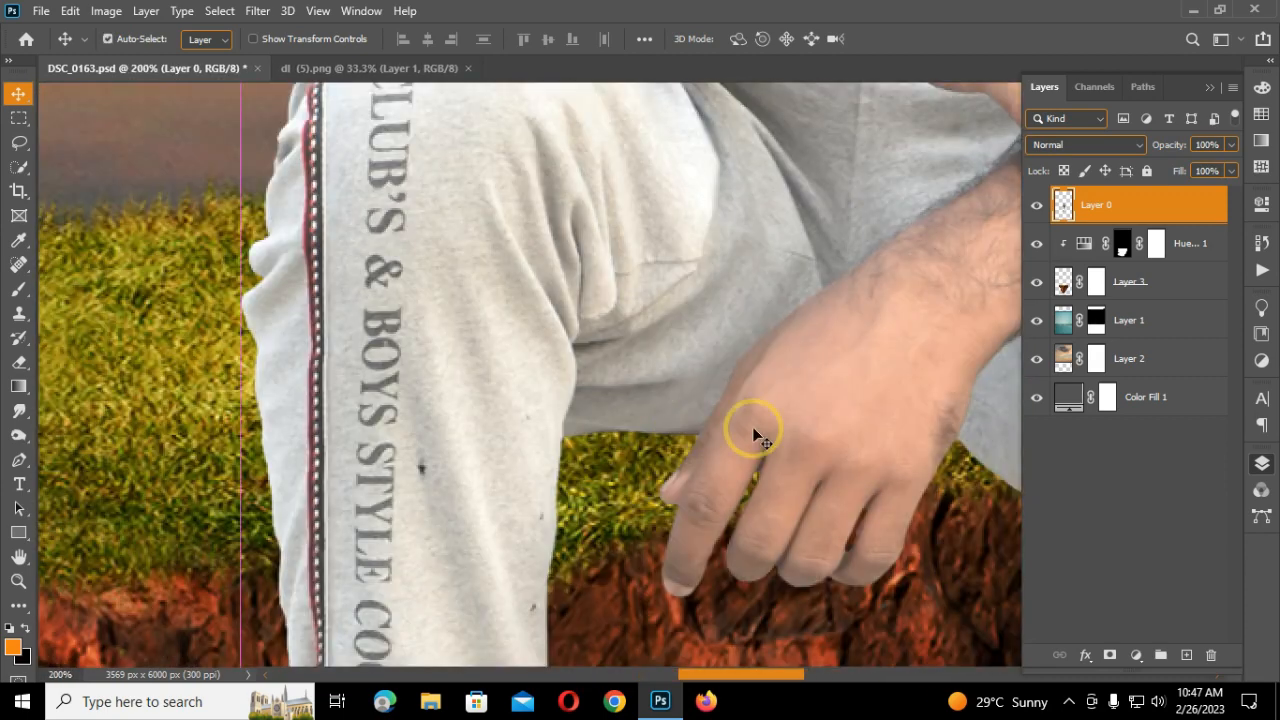
key(alt+bracketleft)
click(1187, 654)
key(b)
right_click(615, 308)
click(829, 8)
key(bracketleft)
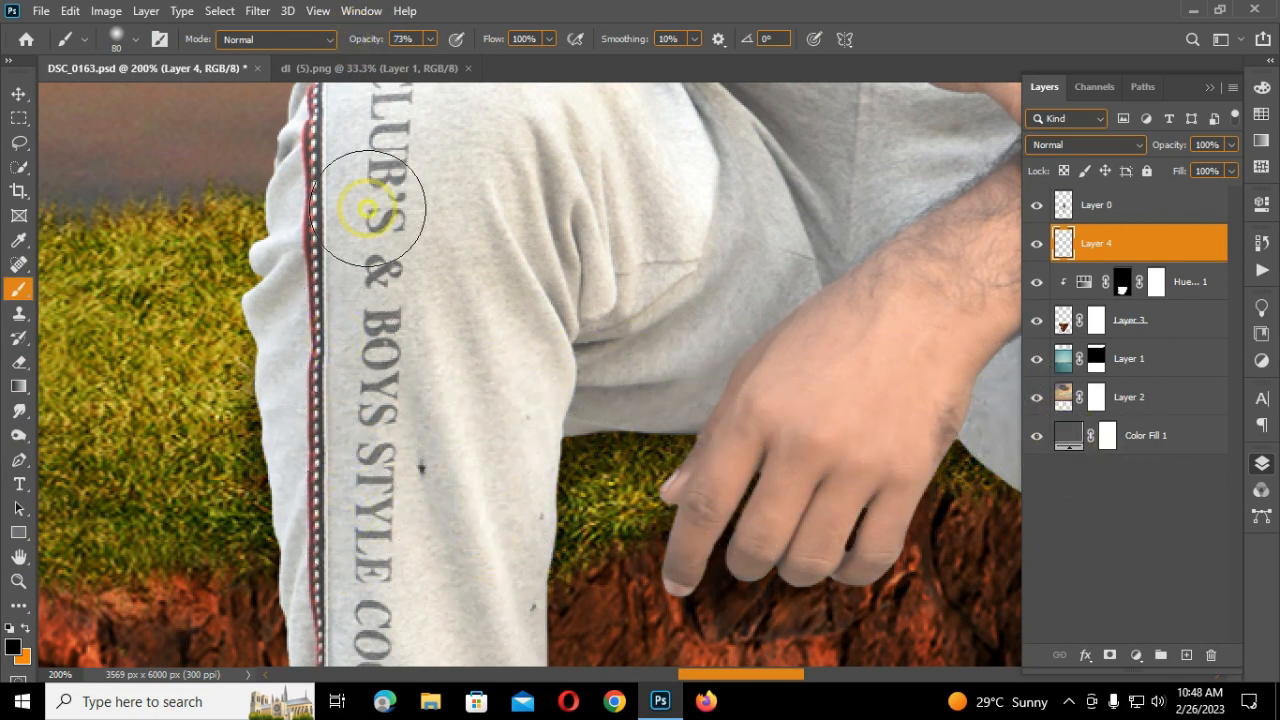
click(1260, 484)
key(ctrl+minus)
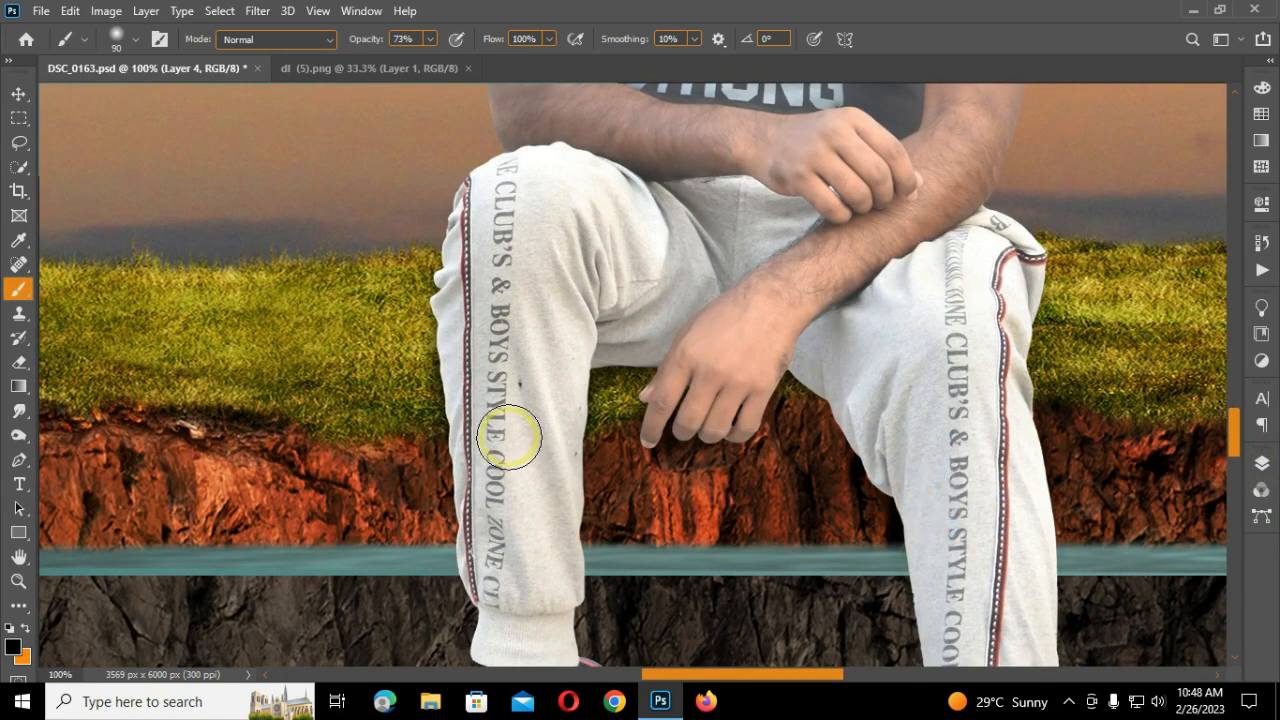
key(ctrl+minus)
key(ctrl+minus)
key(ctrl+minus)
key(ctrl+minus)
key(ctrl+minus)
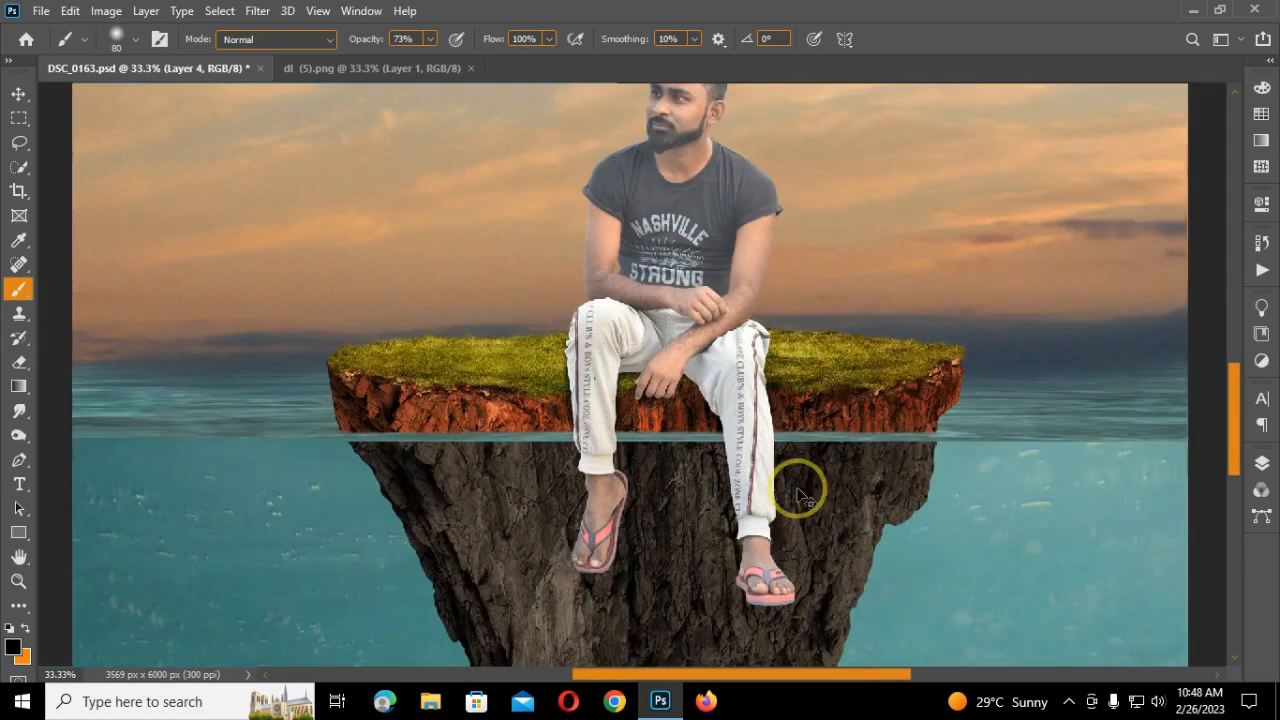
- Set the brush opacity to 100% and add a Hue/Saturation adjustment clipped to Layer 0 with hue +16, saturation -80 and lightness -23
key(9)
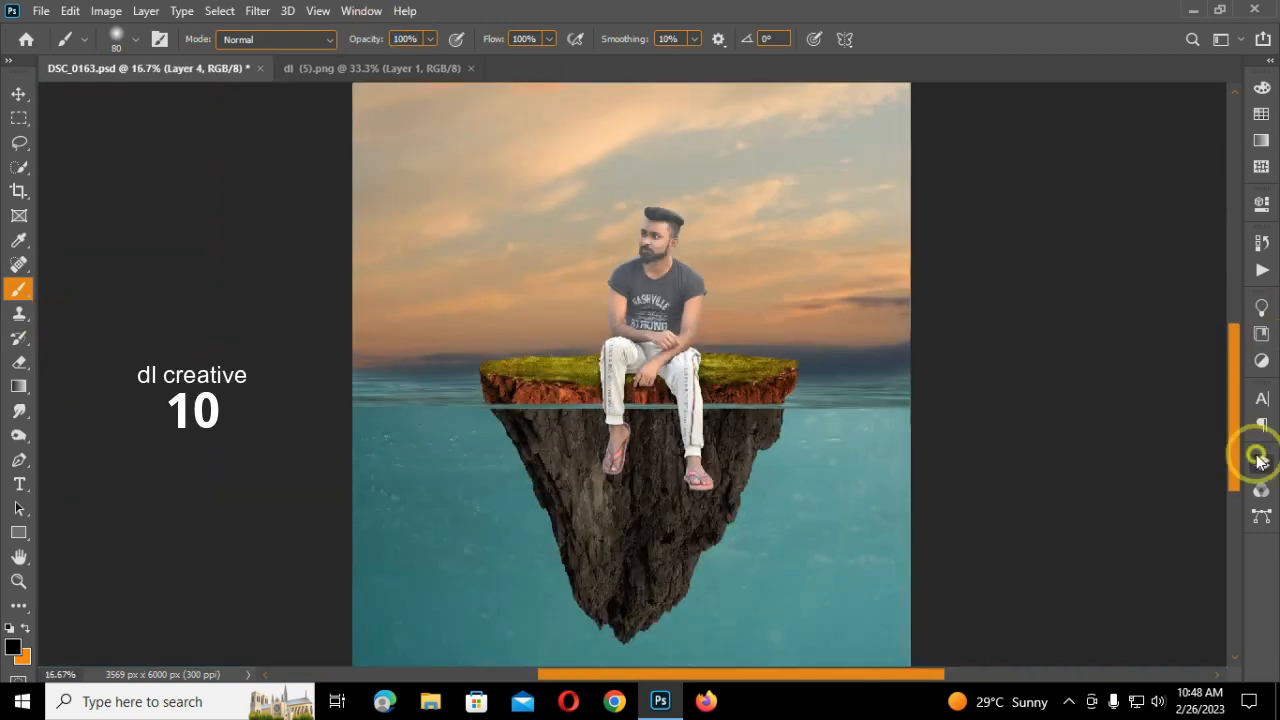
click(1258, 458)
key(alt+bracketright)
key(ctrl+plus)
key(ctrl+plus)
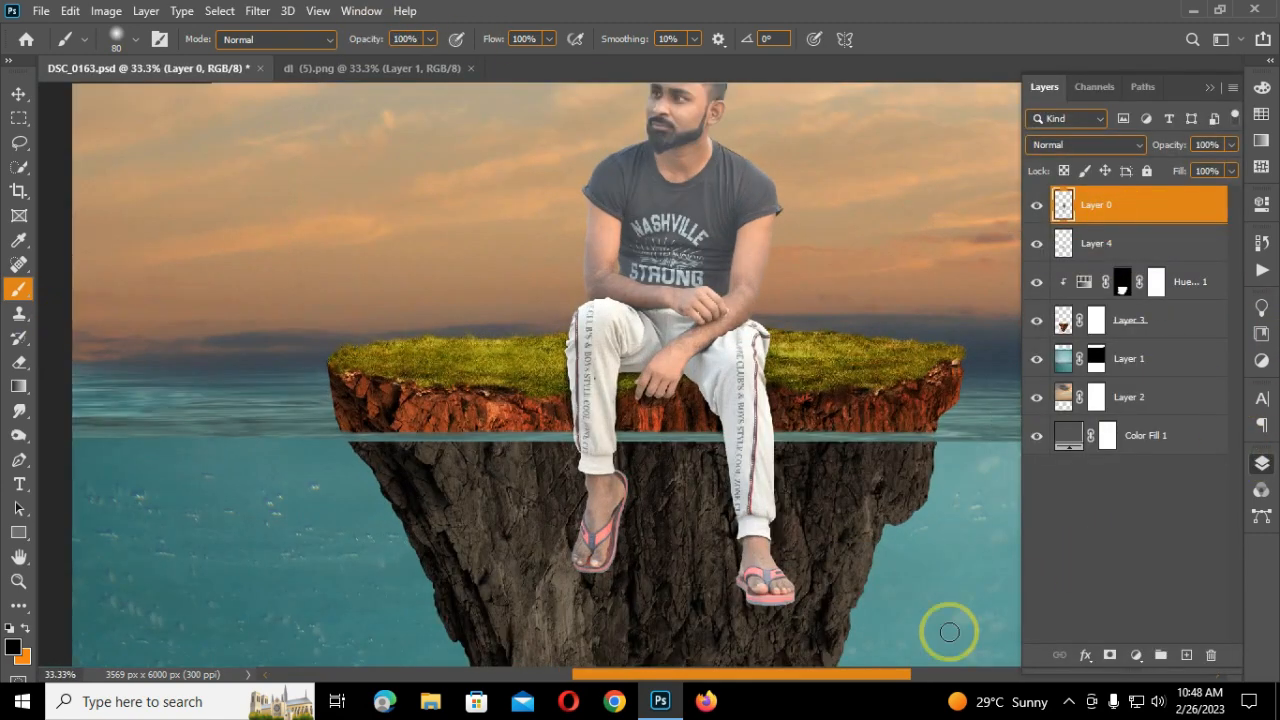
scroll(891, 674, right, 3)
scroll(629, 434, down, 2)
key(ctrl+plus)
click(1122, 651)
click(1071, 477)
drag(1101, 366, 1014, 378)
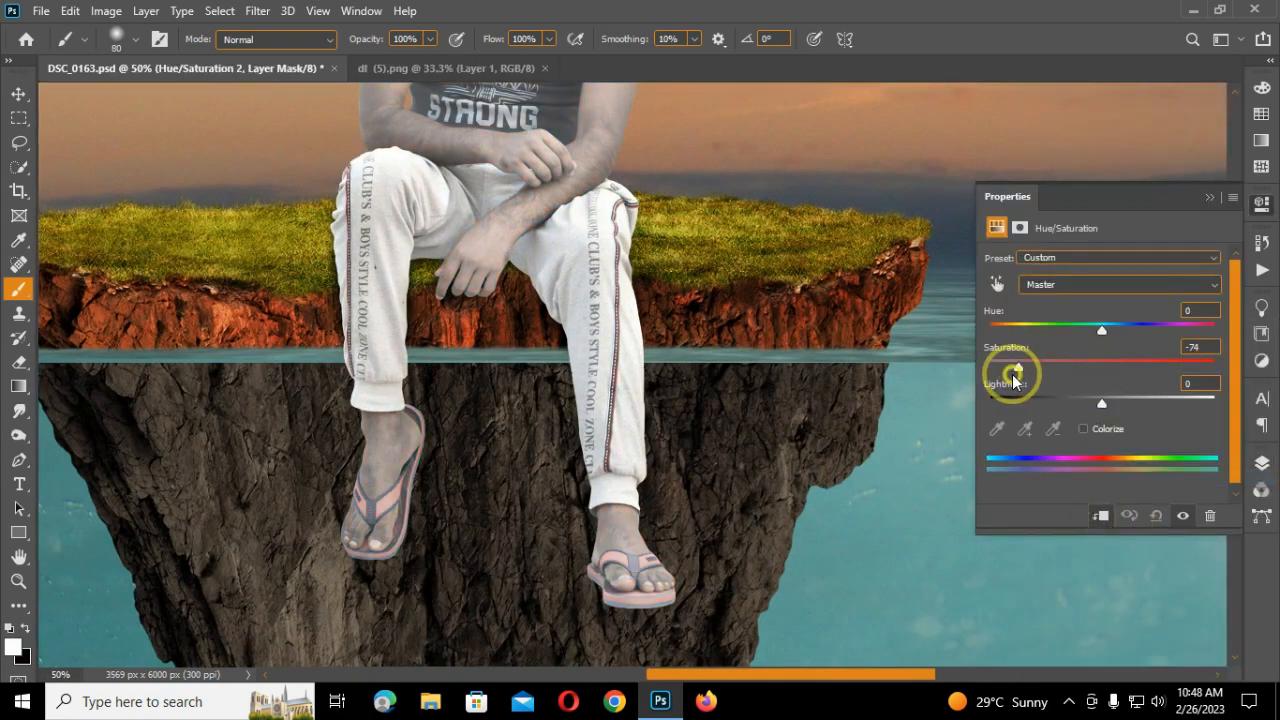
drag(1100, 414, 1075, 405)
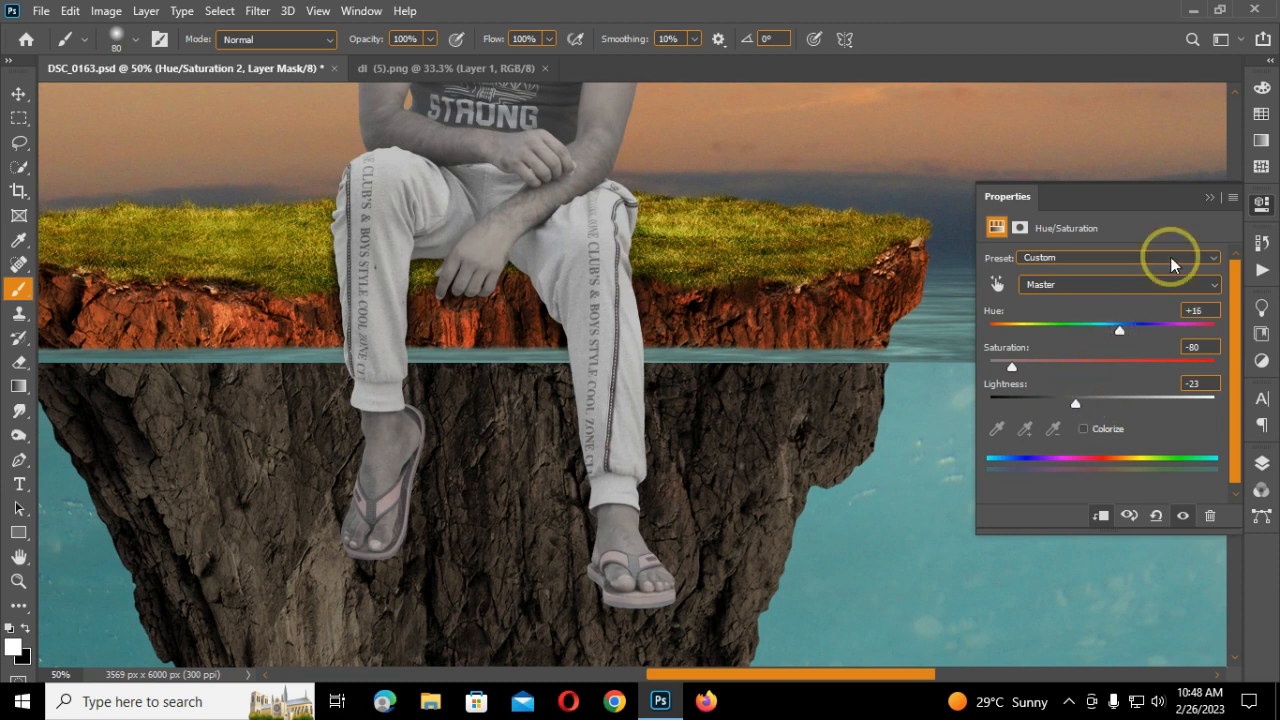
- Match the man's Hue/Saturation adjustment to the rock's adjustment values, with hue +15 and lightness -36
click(1209, 198)
click(1261, 463)
double_click(1087, 327)
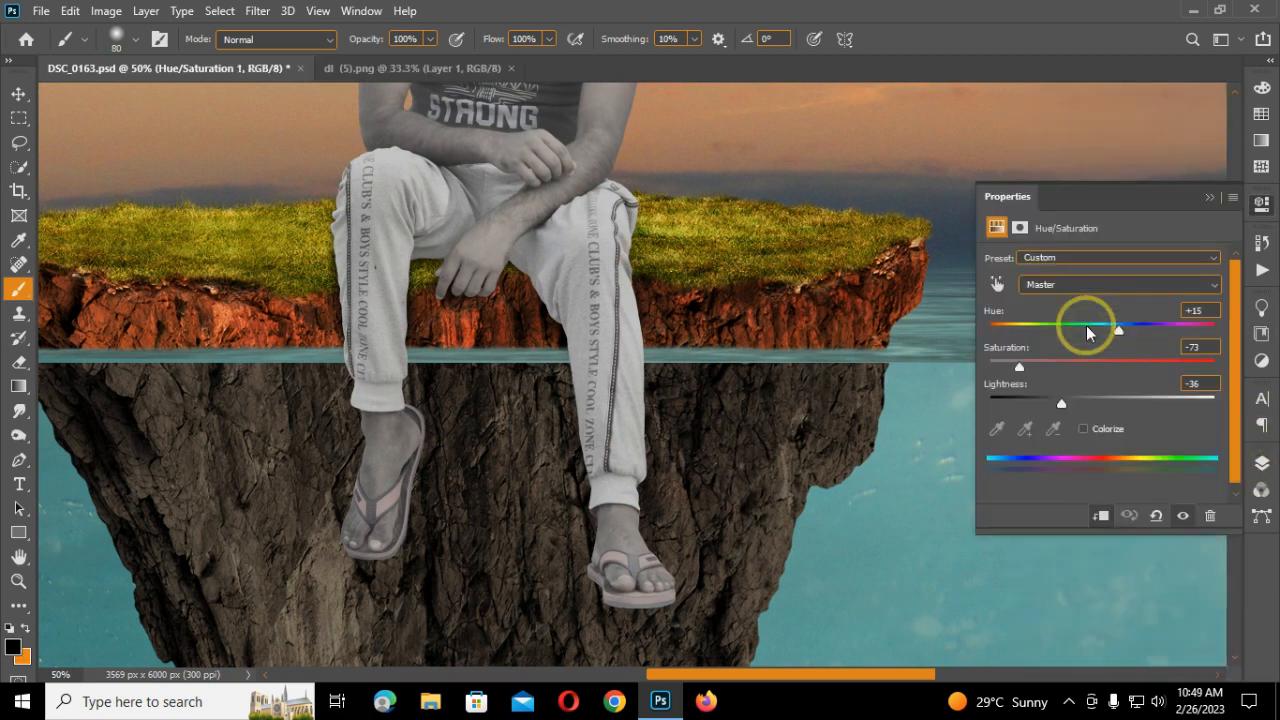
click(1264, 464)
click(1083, 206)
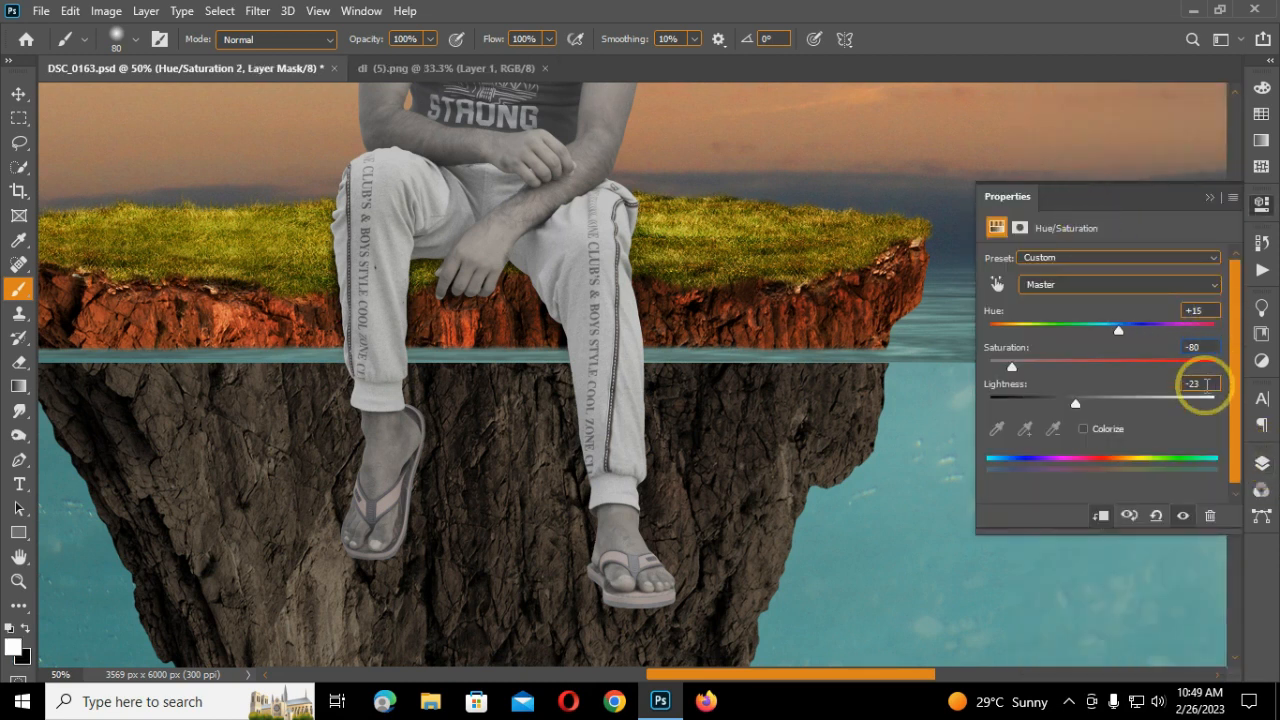
click(1206, 384)
text(-2)
text(36)
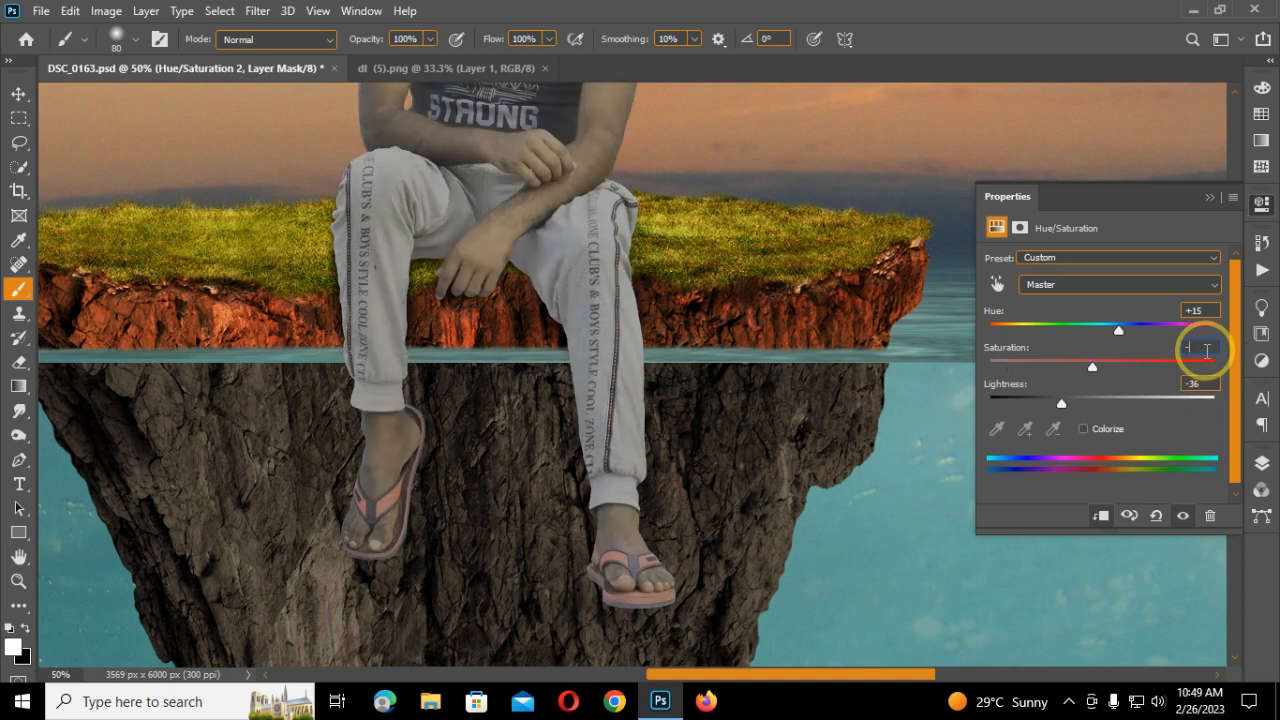
click(1210, 197)
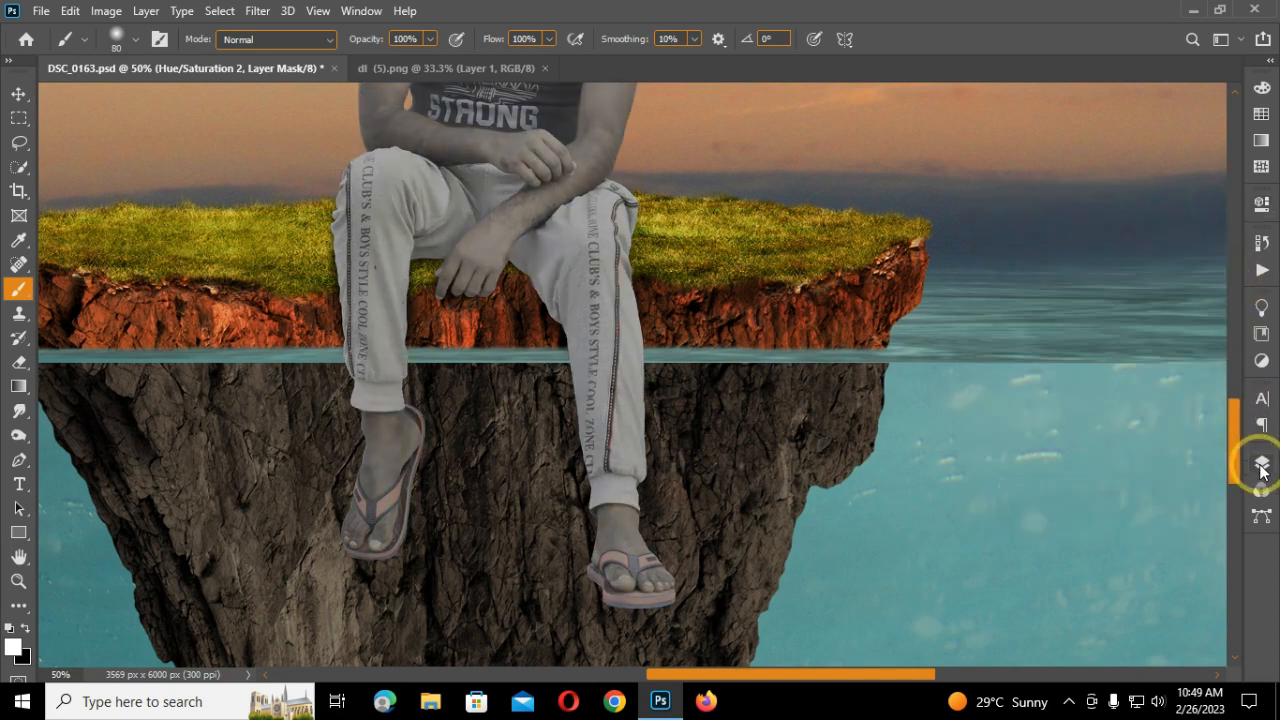
- Invert the Hue/Saturation 2 mask and paint white over the man's feet and trouser cuffs below the water
click(1262, 464)
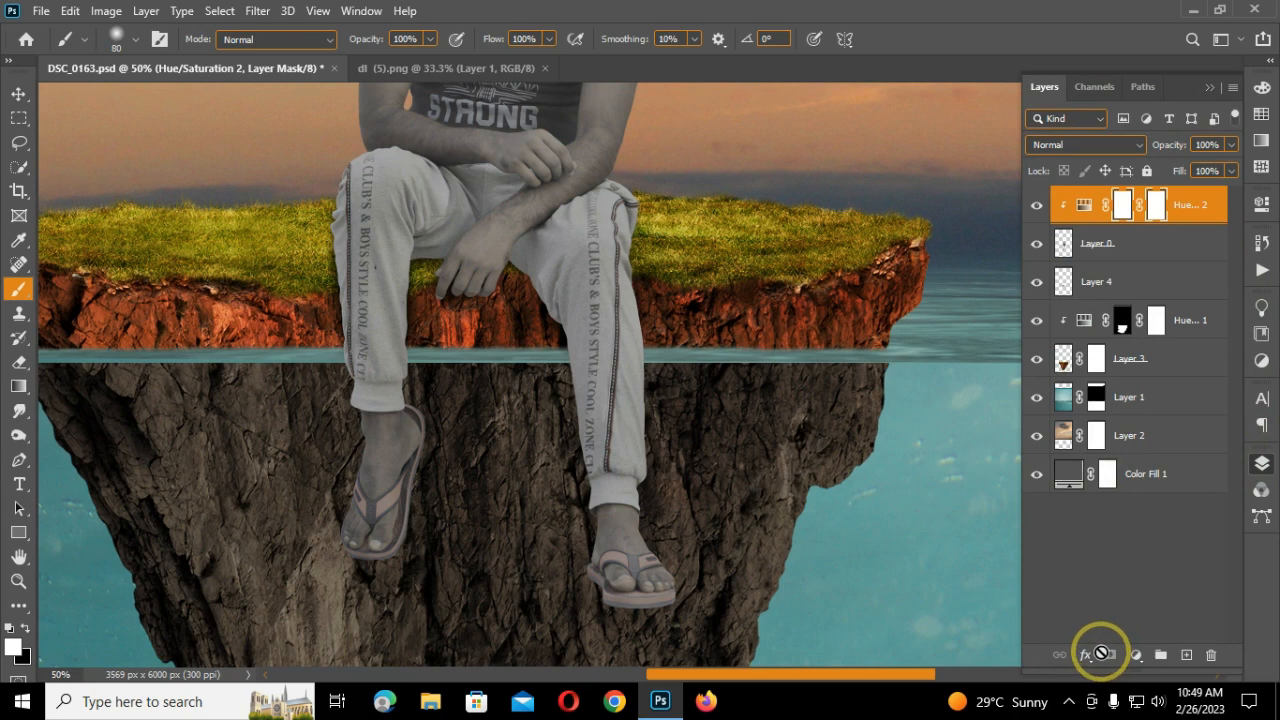
key(ctrl+i)
scroll(630, 605, up, 1)
mouse_move(552, 511)
mouse_down()
mouse_move(742, 563)
mouse_move(513, 452)
mouse_move(591, 411)
mouse_up()
scroll(597, 569, up, 1)
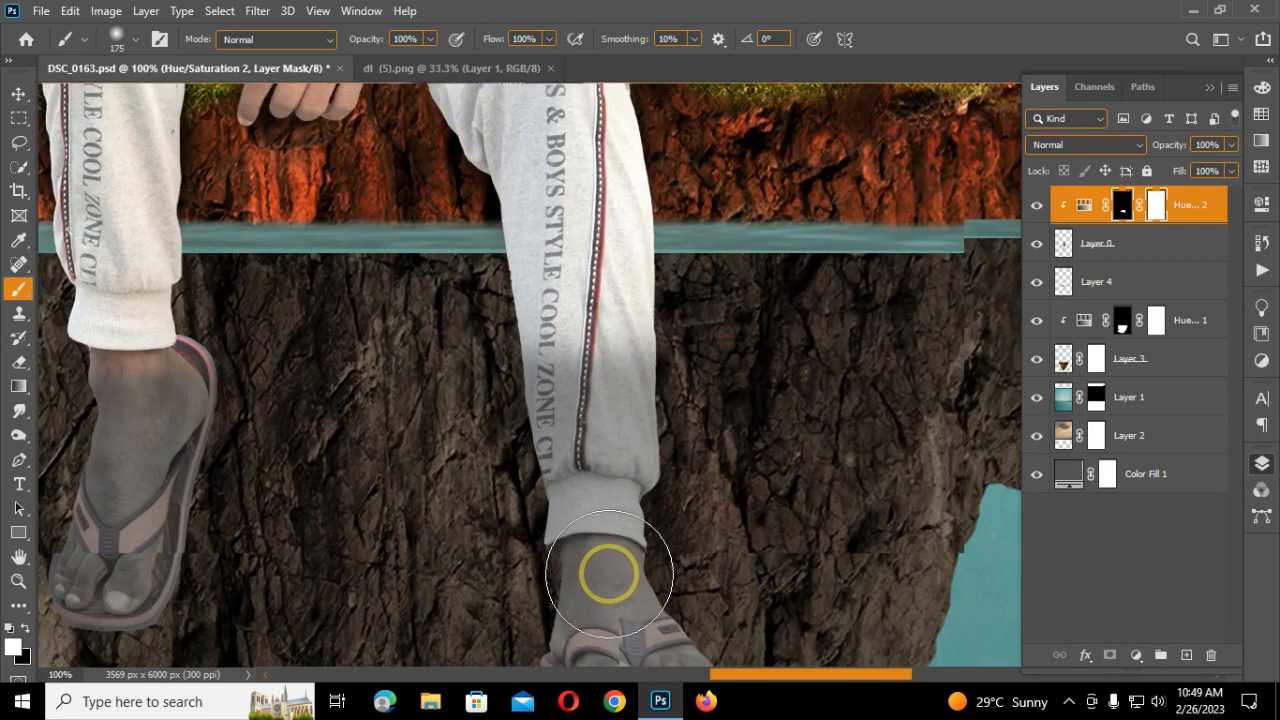
- Add a layer mask to Layer 0 and make a rectangular selection of the water band across both trouser legs
scroll(608, 575, up, 3)
drag(808, 671, 766, 671)
click(1140, 257)
click(1109, 655)
click(19, 118)
drag(300, 342, 980, 374)
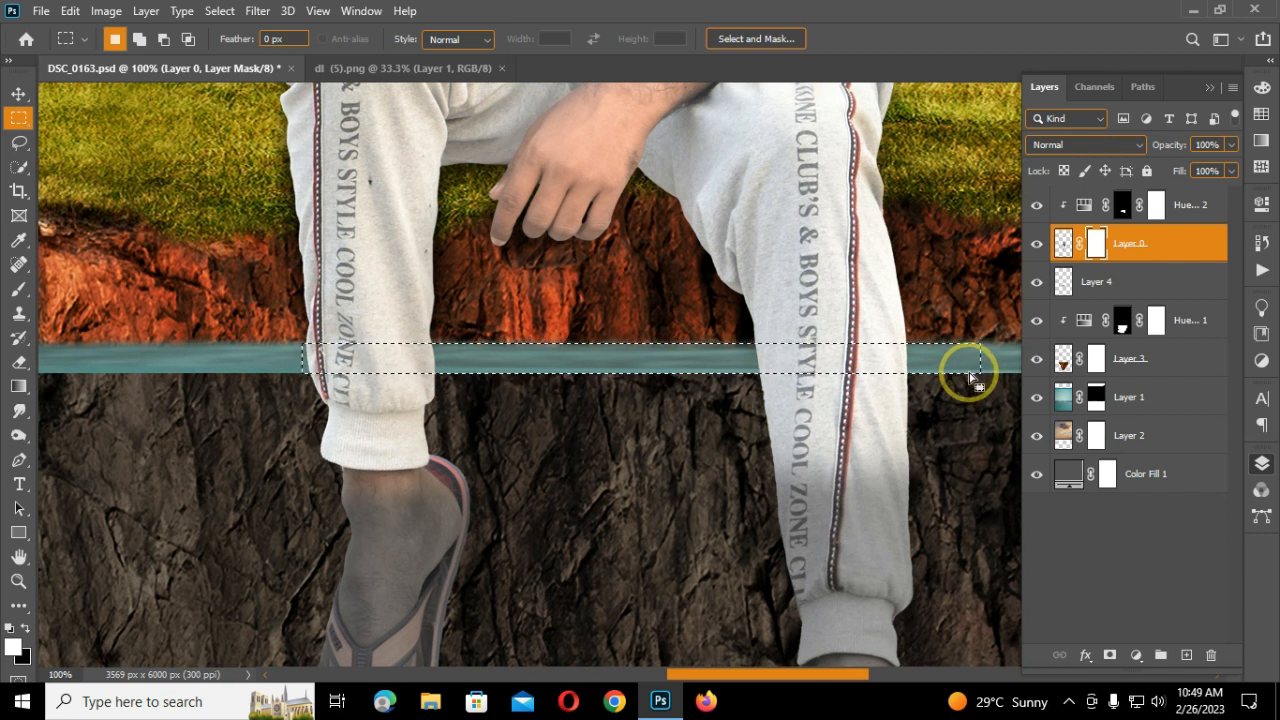
- Paint black inside the selection on Layer 0's mask to hide the legs behind the water band, and deselect
click(19, 289)
click(10, 628)
drag(320, 358, 965, 358)
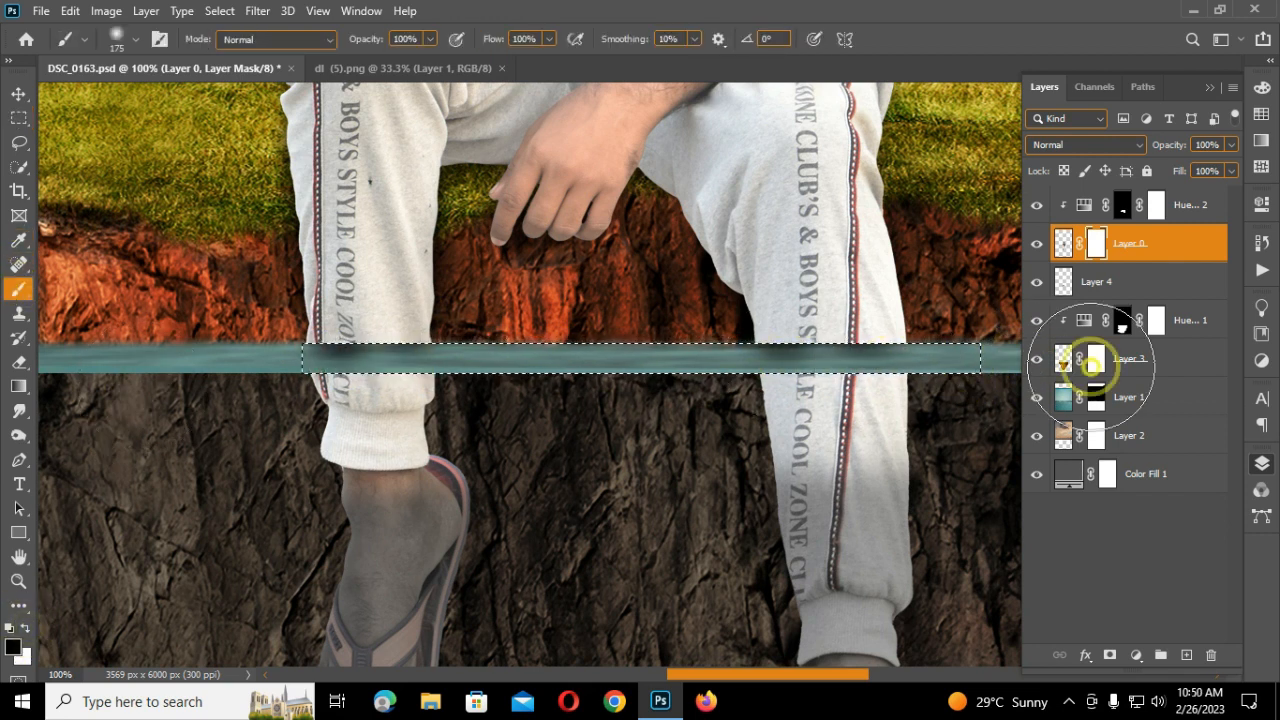
key(bracketleft)
key(bracketleft)
key(bracketleft)
key(bracketleft)
key(bracketleft)
key(bracketleft)
key(bracketleft)
key(ctrl+d)
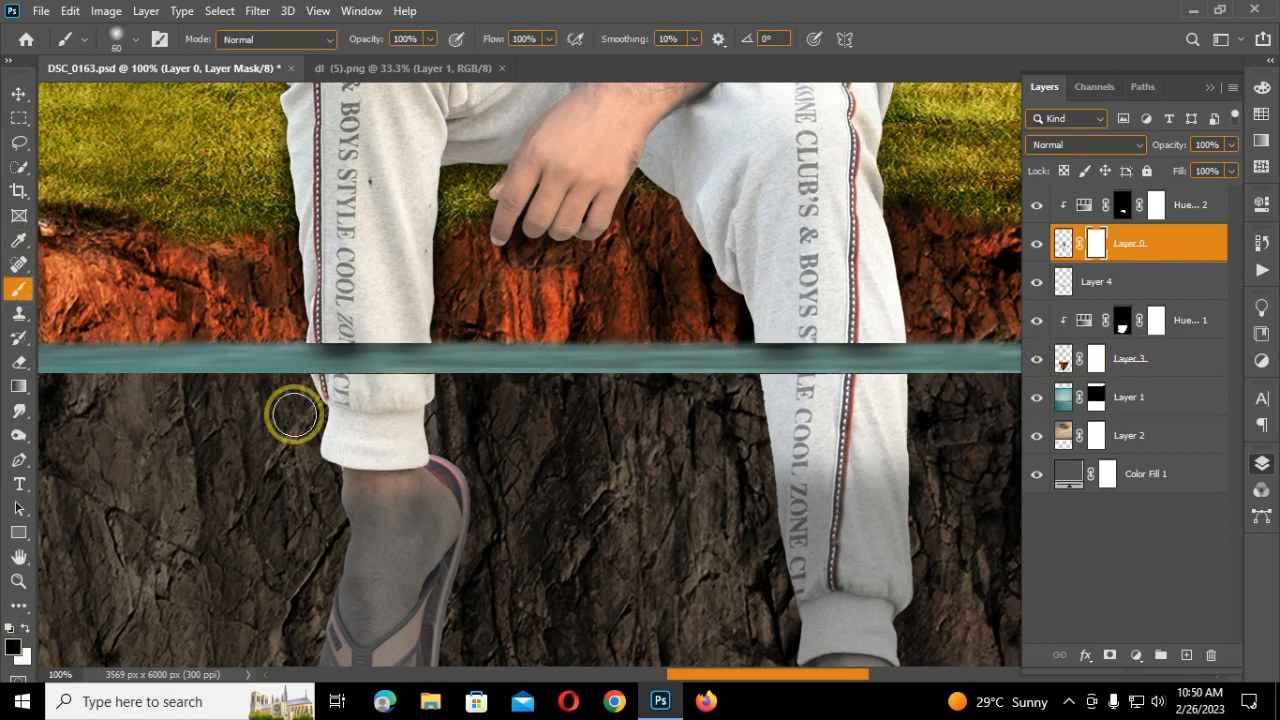
- Paint white with a 60 px brush on the Hue/Saturation 2 mask over both trouser legs below the waterline
click(1124, 205)
click(26, 627)
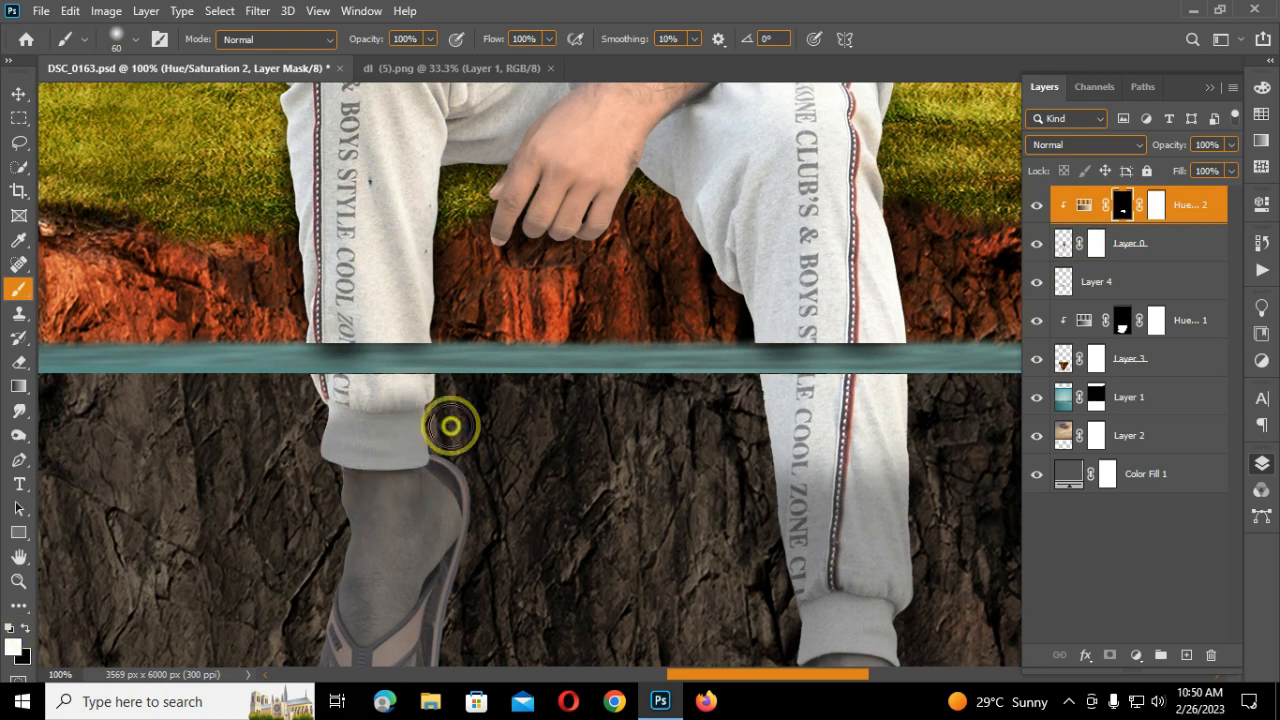
mouse_move(891, 400)
mouse_down()
mouse_move(706, 400)
mouse_move(669, 491)
mouse_up()
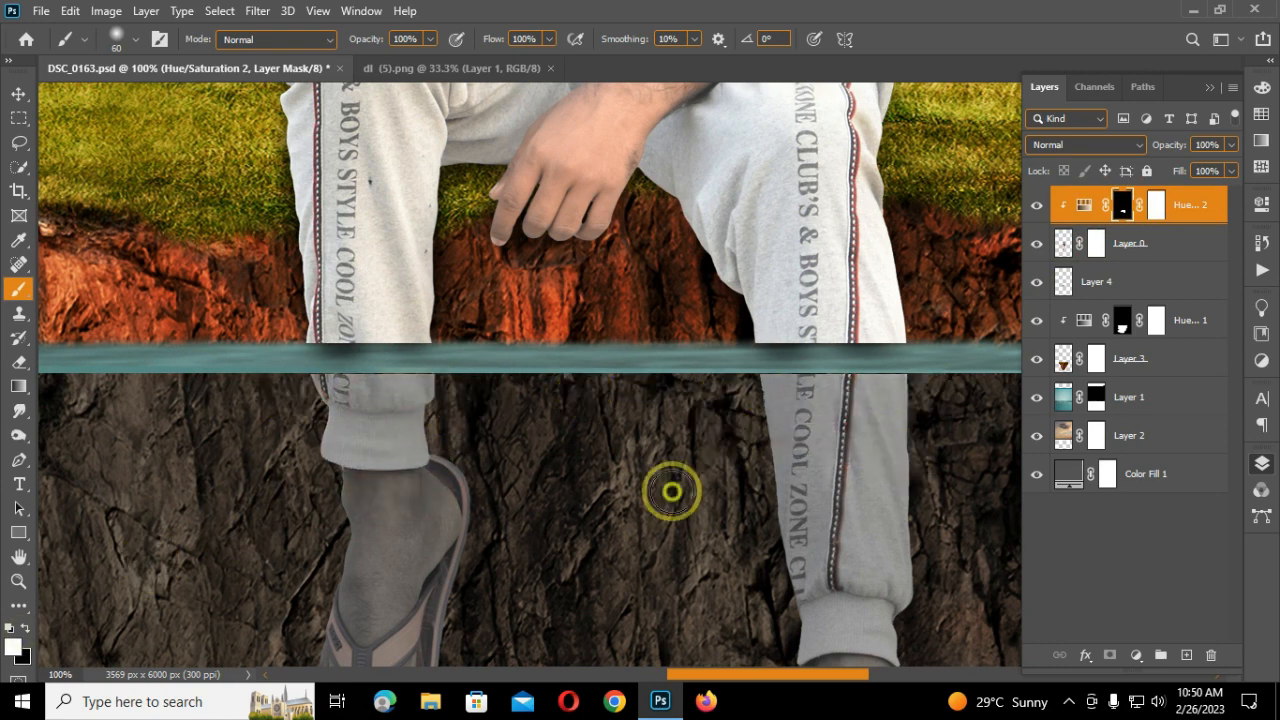
- Paint white on Layer 0's mask with a 2 px brush to close the gap below the water band on the left trouser leg
key(ctrl+plus)
key(ctrl+plus)
key(ctrl+plus)
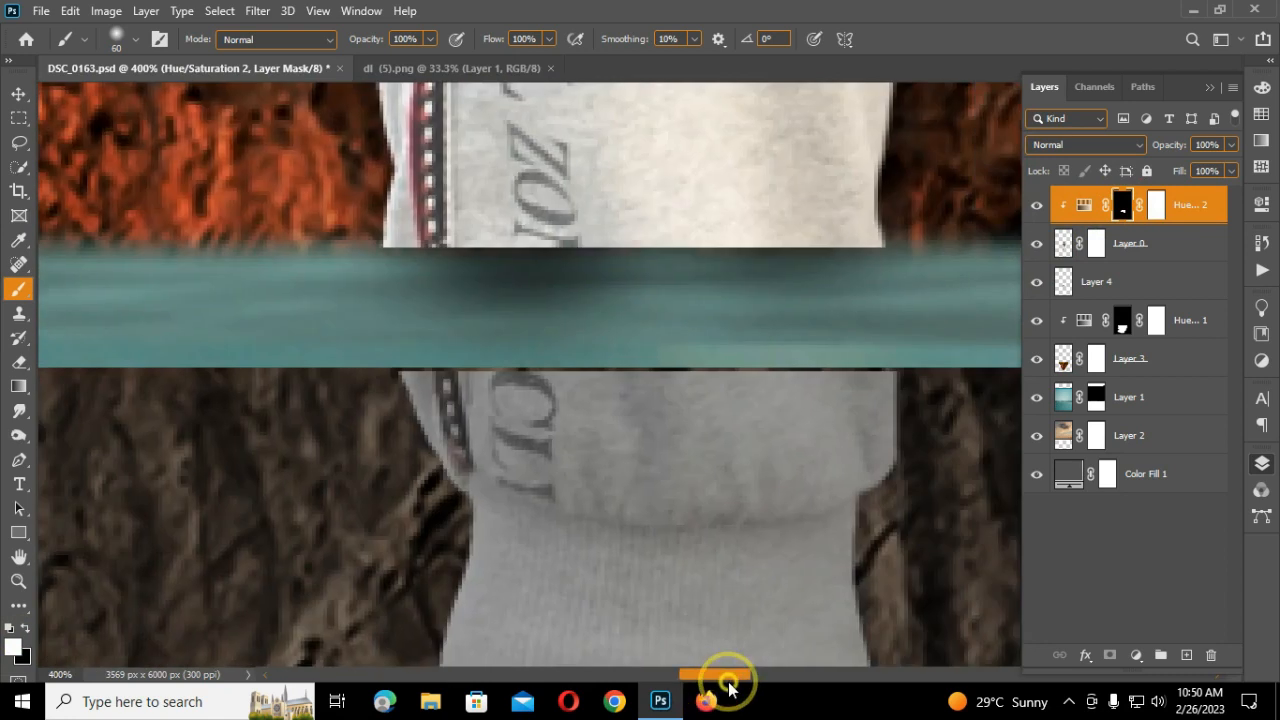
click(1095, 245)
key(ctrl+plus)
key(ctrl+plus)
key(ctrl+plus)
key(F7)
key(bracketleft)
key(bracketleft)
key(bracketleft)
key(bracketleft)
key(bracketleft)
key(bracketleft)
key(bracketleft)
key(bracketleft)
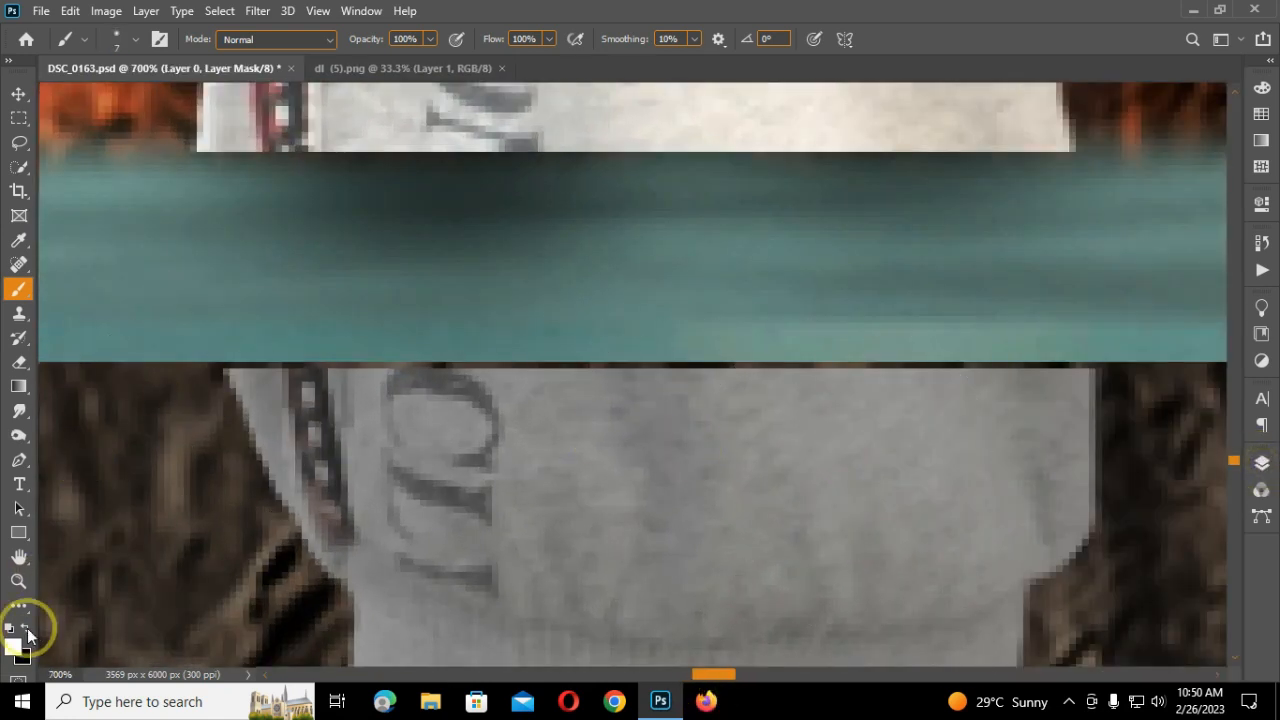
drag(301, 367, 1077, 371)
drag(920, 369, 198, 370)
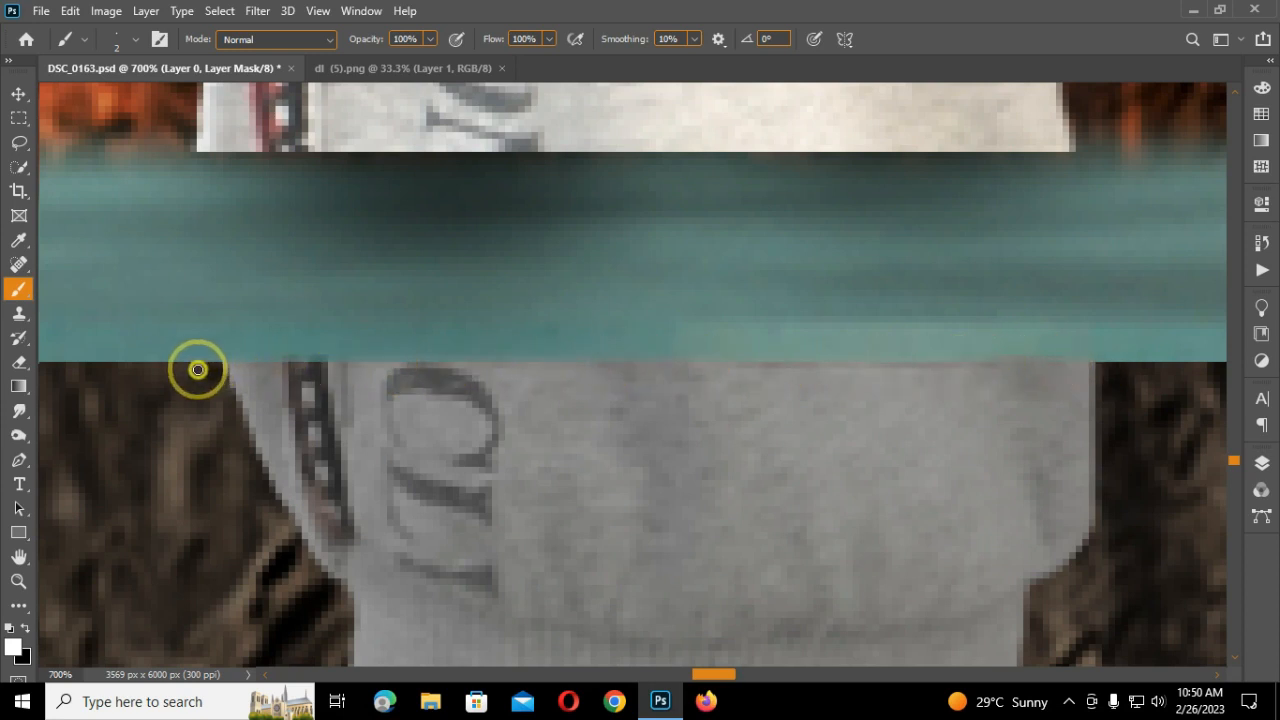
- Close the same gap on the right trouser leg by painting white on Layer 0's mask with a 3 px brush
key(ctrl+minus)
key(ctrl+minus)
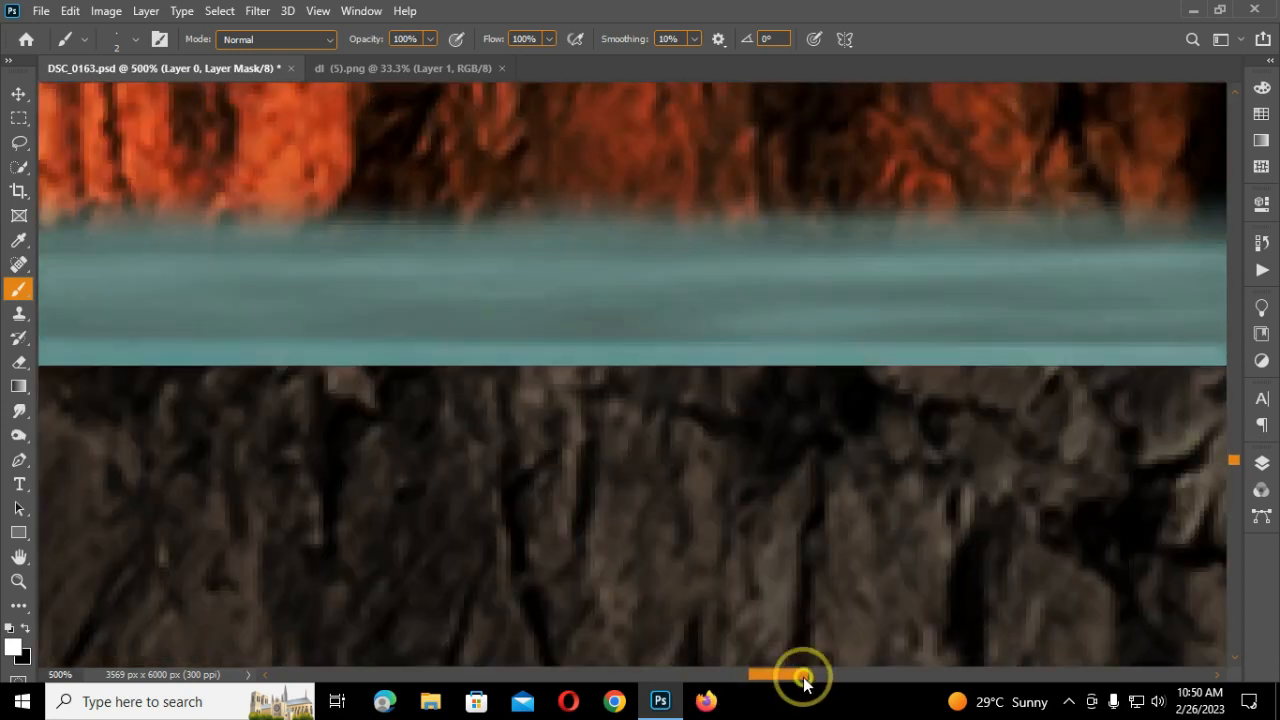
drag(808, 677, 828, 659)
key(ctrl+plus)
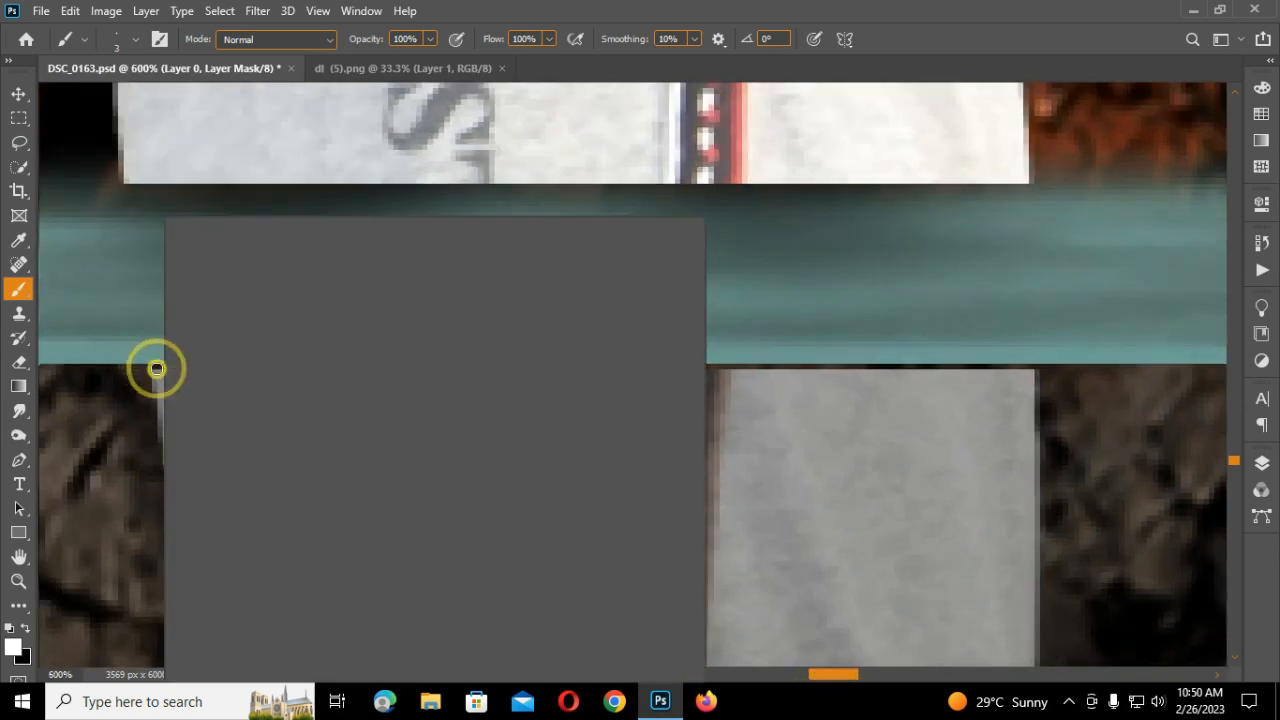
mouse_move(199, 370)
mouse_down()
mouse_move(1034, 374)
mouse_move(556, 378)
mouse_up()
drag(253, 371, 1049, 371)
right_click(583, 326)
key(Escape)
key(ctrl+minus)
key(ctrl+minus)
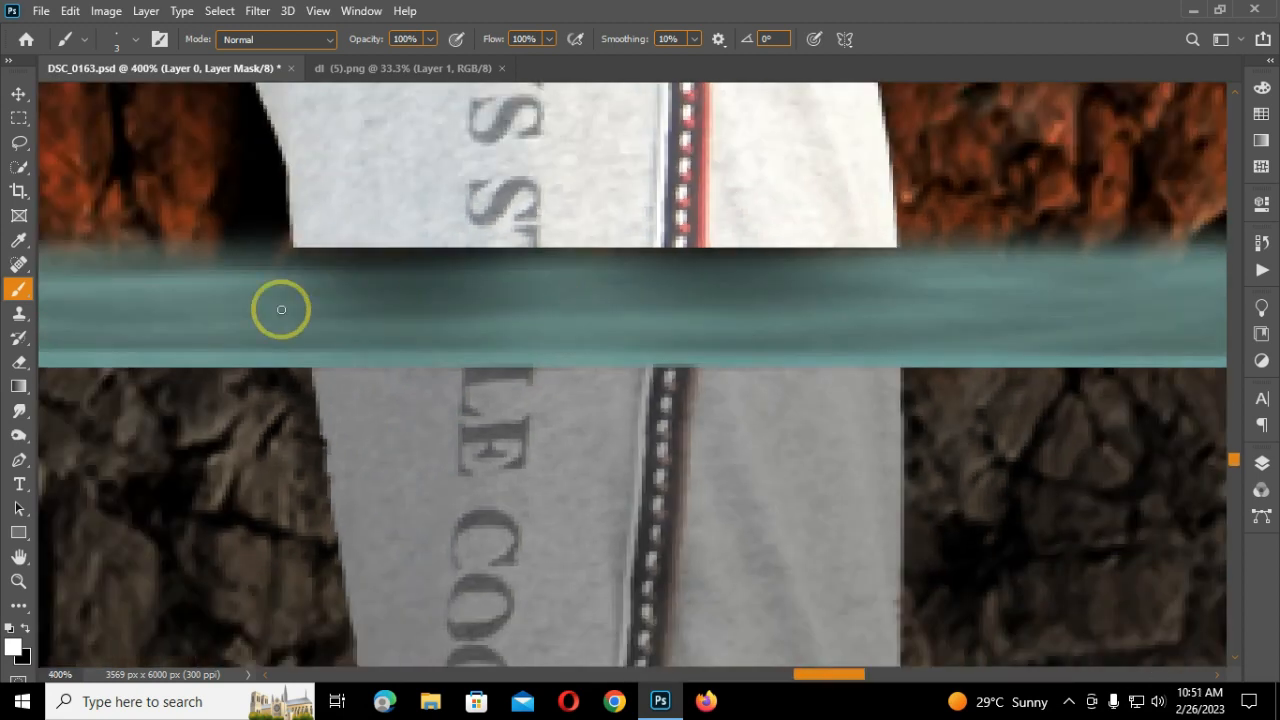
- Soften the upper edge of the water band on both trouser legs by painting white on Layer 0's mask with a 20 px brush
mouse_move(309, 223)
mouse_down()
mouse_move(874, 240)
mouse_move(360, 232)
mouse_up()
drag(806, 677, 686, 674)
key(ctrl+minus)
mouse_move(426, 292)
mouse_down()
mouse_move(540, 236)
mouse_move(910, 236)
mouse_move(420, 250)
mouse_up()
key(ctrl+minus)
key(ctrl+minus)
key(ctrl+minus)
key(ctrl+minus)
key(ctrl+minus)
key(ctrl+minus)
key(ctrl+minus)
key(ctrl+minus)
key(ctrl+minus)
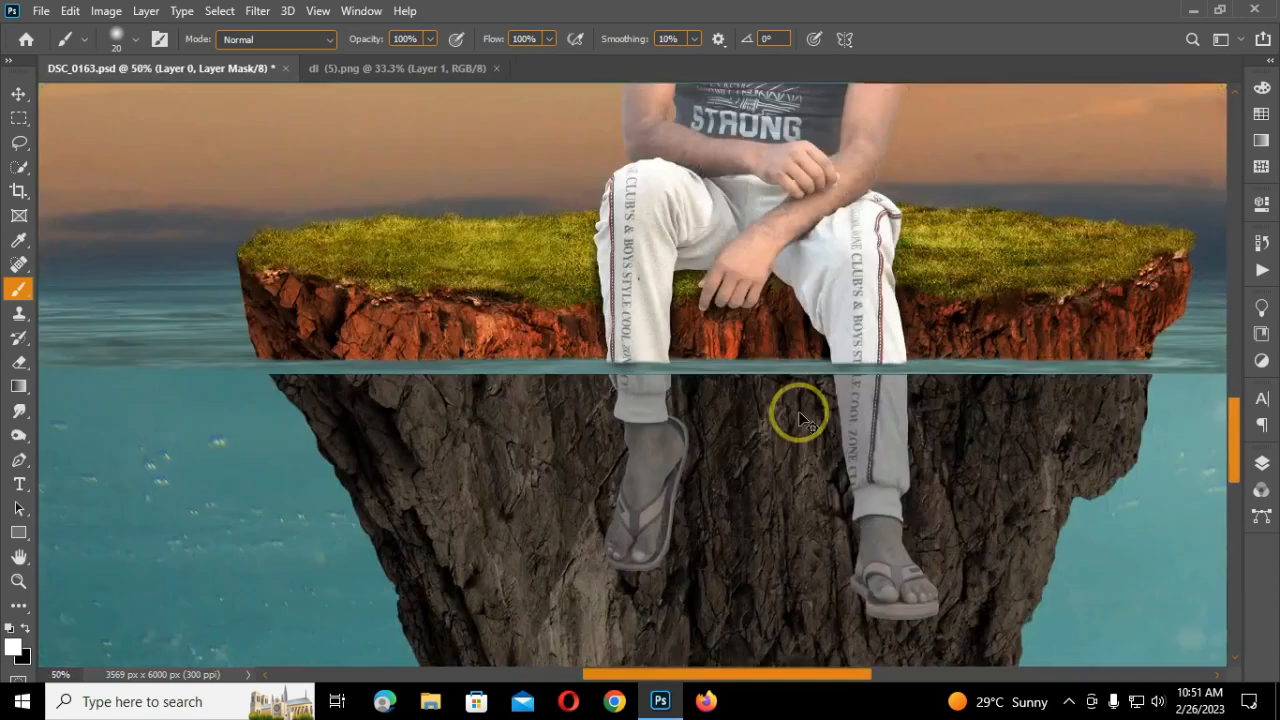
- Open Layer 0's image in the Camera Raw filter and show the man in a side-by-side before/after view at 25%
click(18, 93)
click(1266, 470)
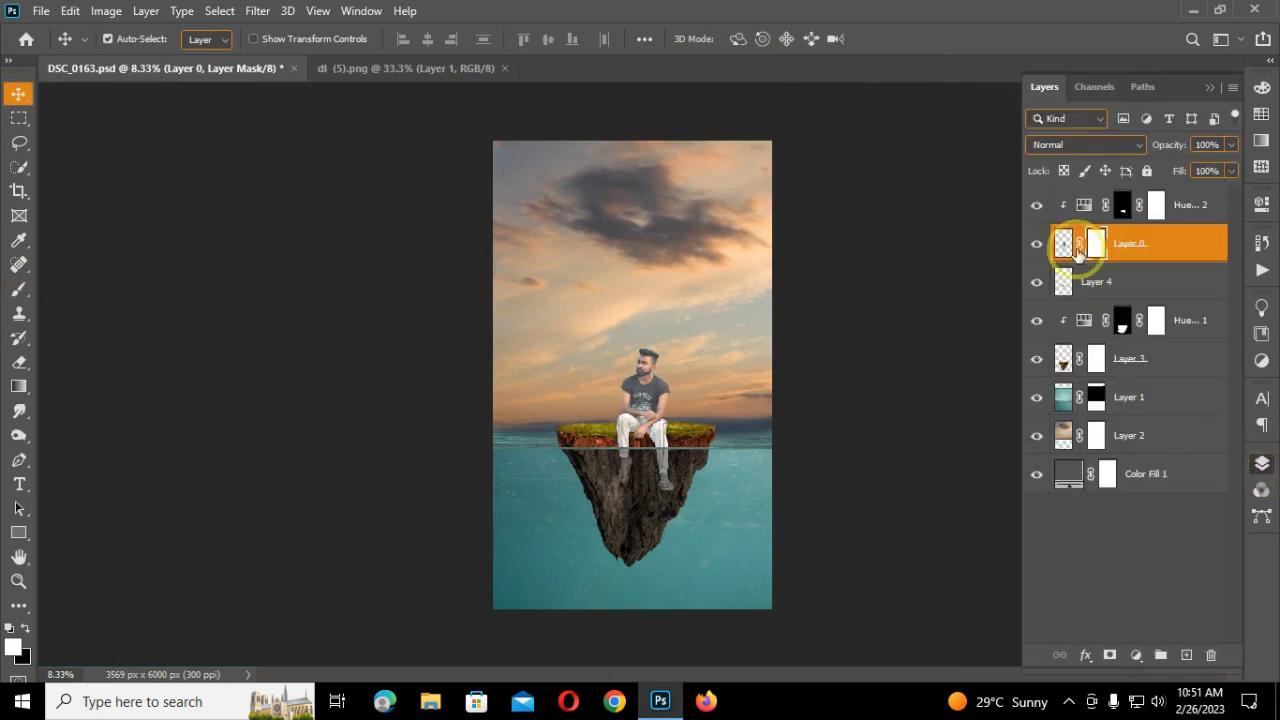
click(1063, 245)
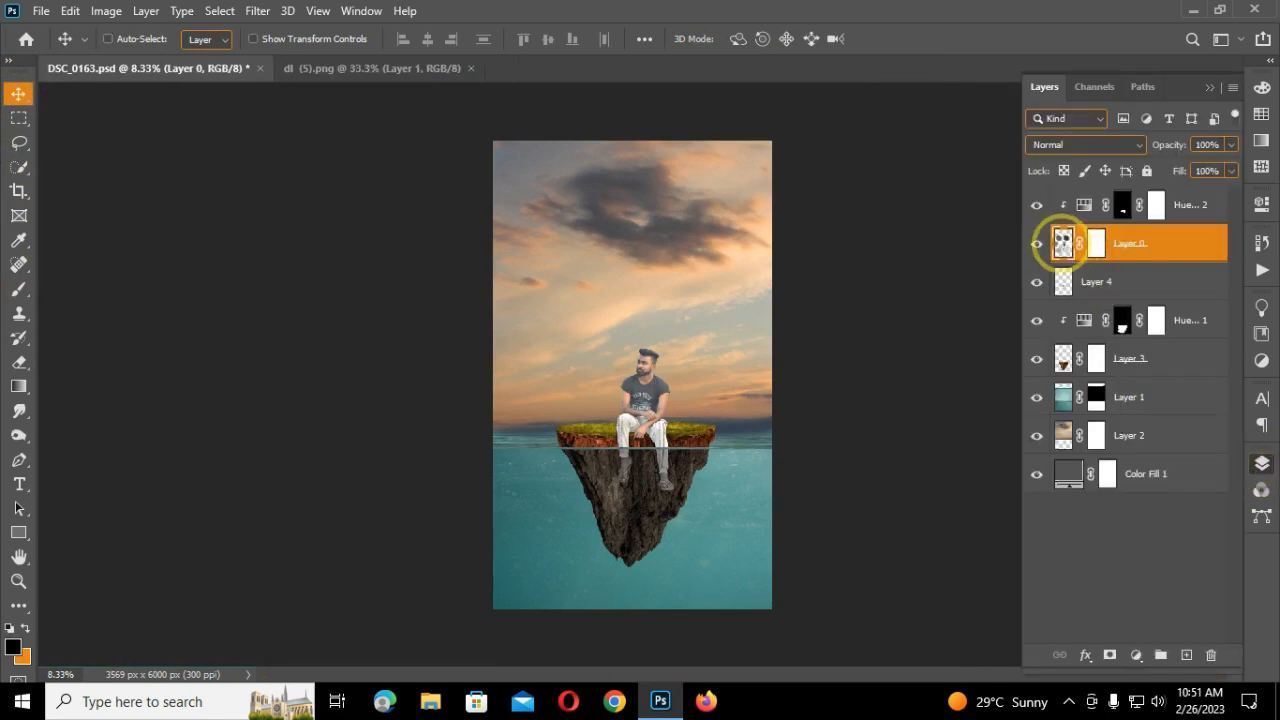
key(ctrl+shift+a)
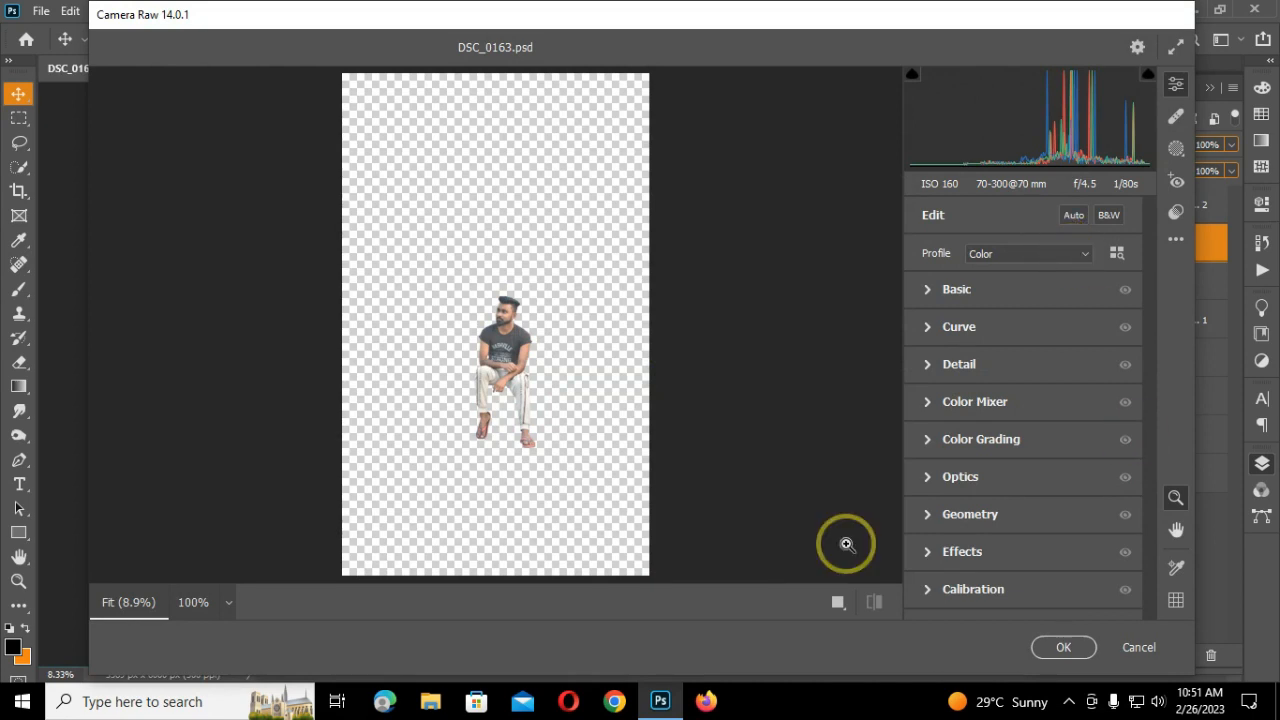
click(838, 602)
scroll(791, 343, up, 3)
scroll(794, 346, down, 1)
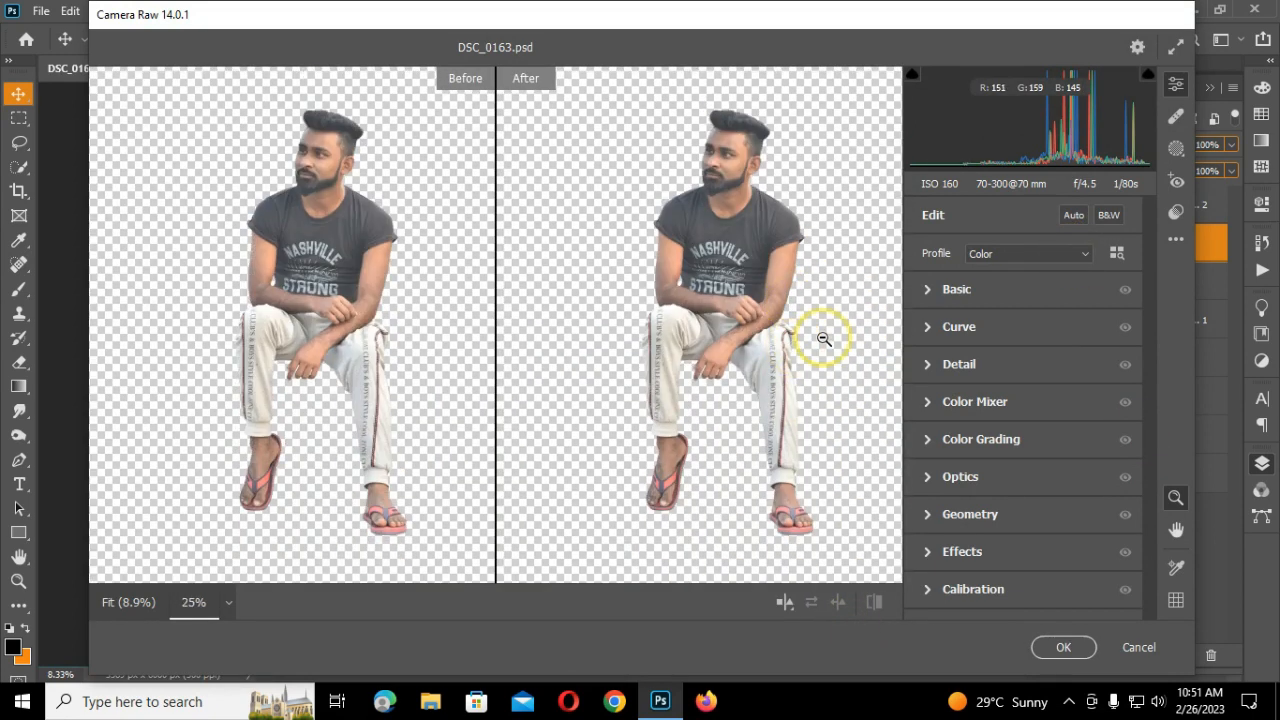
- Strengthen the man's contrast and detail with the Basic adjustments in Camera Raw
click(956, 289)
drag(950, 346, 945, 490)
drag(945, 536, 1000, 571)
scroll(981, 416, down, 2)
scroll(975, 390, up, 3)
click(945, 284)
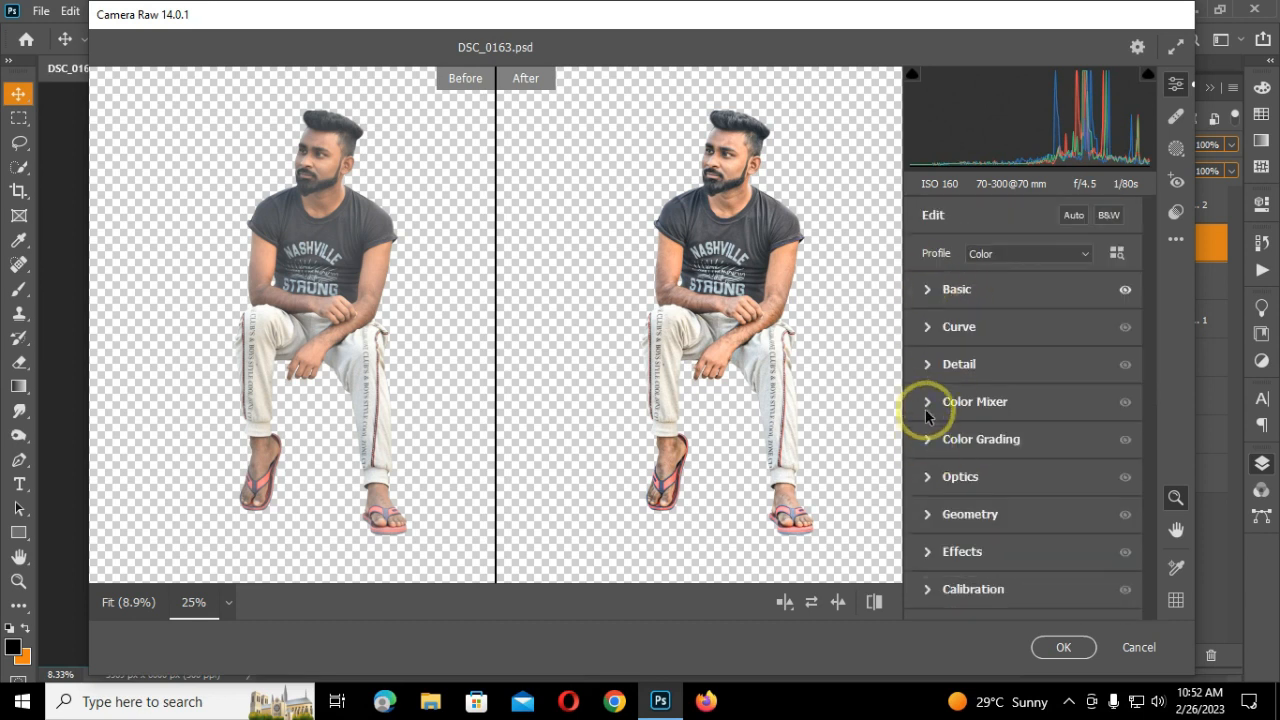
- Set the Blues saturation to -100 in the Color Mixer and apply the Camera Raw filter to Layer 0
click(929, 403)
drag(944, 506, 918, 508)
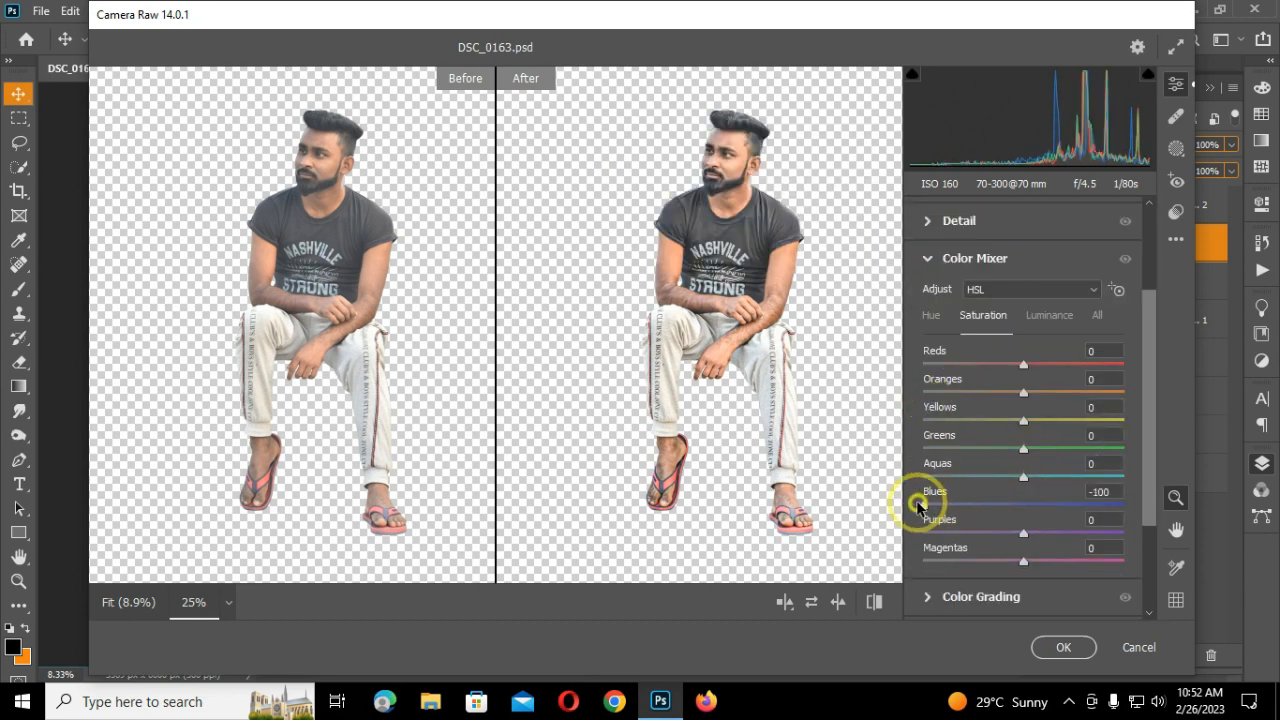
click(1063, 649)
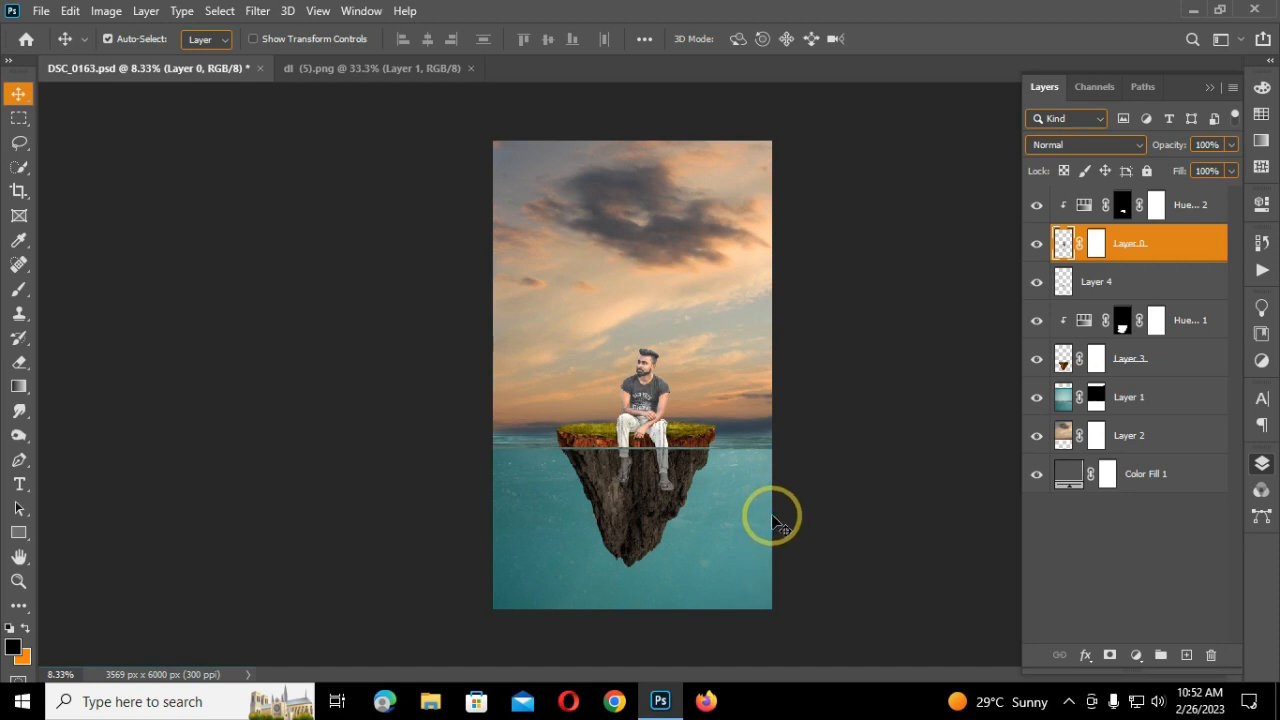
- Darken the man's T-shirt and trousers on Layer 0 with the Burn tool at 21% exposure on Midtones, brush 125 to 175 px
key(ctrl+plus)
key(ctrl+plus)
key(ctrl+plus)
key(ctrl+plus)
key(ctrl+plus)
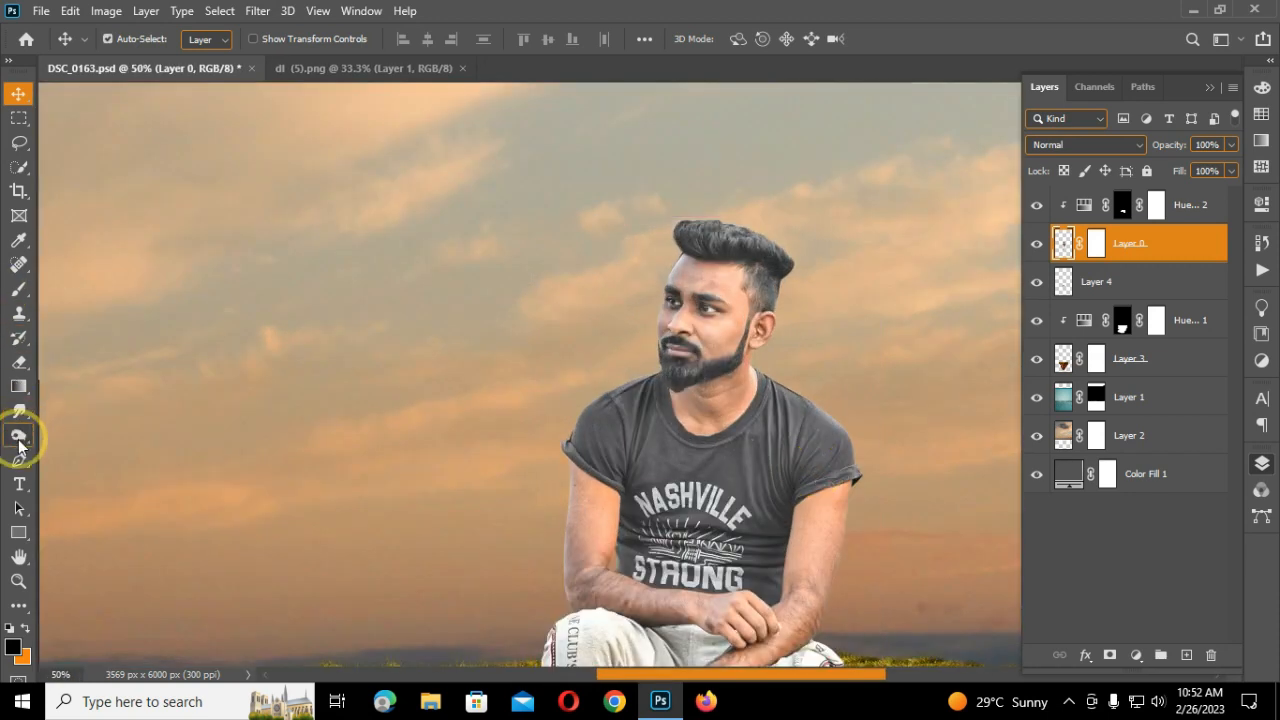
click(18, 443)
key(bracketright)
mouse_move(790, 464)
mouse_down()
mouse_move(681, 457)
mouse_move(728, 480)
mouse_move(843, 436)
mouse_move(841, 462)
mouse_move(814, 414)
mouse_move(729, 460)
mouse_move(657, 563)
mouse_move(759, 572)
mouse_move(641, 525)
mouse_move(584, 426)
mouse_move(640, 454)
mouse_move(612, 384)
mouse_move(641, 391)
mouse_move(679, 472)
mouse_move(635, 475)
mouse_move(664, 451)
mouse_move(663, 471)
mouse_move(775, 395)
mouse_move(760, 472)
mouse_move(828, 460)
mouse_move(762, 554)
mouse_move(692, 577)
mouse_move(641, 557)
mouse_move(714, 545)
mouse_move(771, 577)
mouse_move(775, 474)
mouse_up()
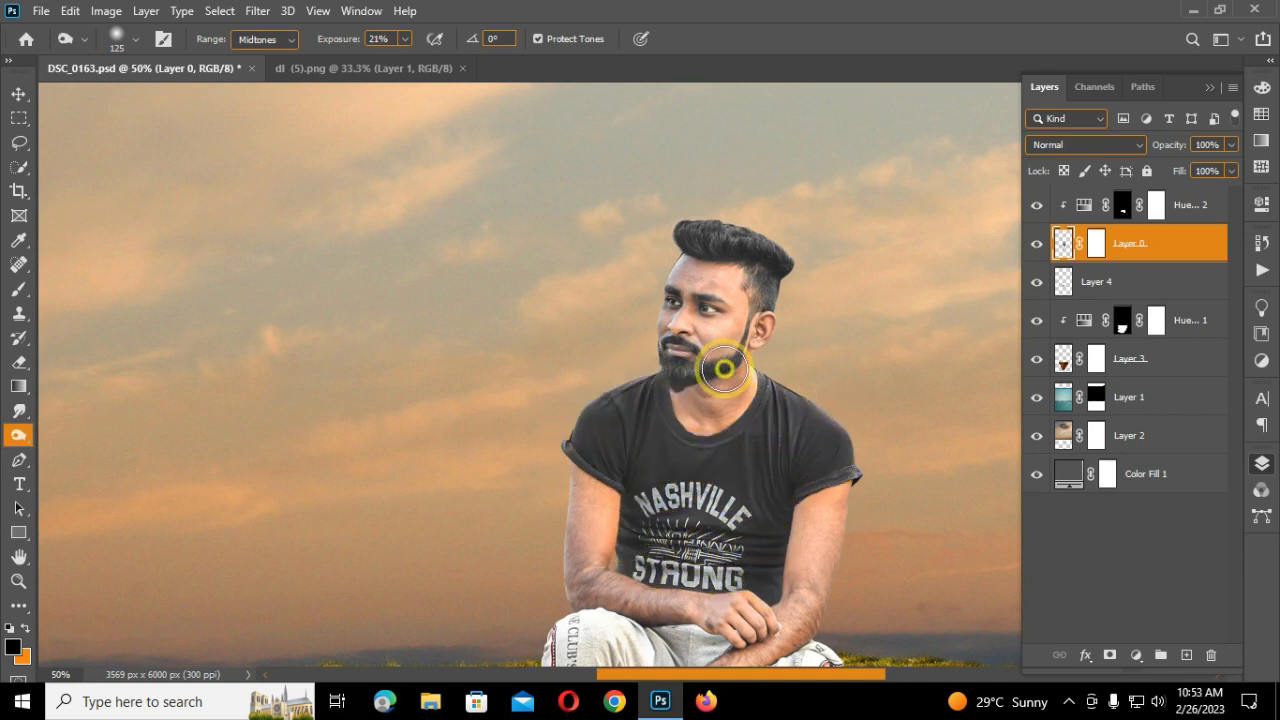
scroll(821, 482, down, 3)
mouse_move(600, 345)
mouse_down()
mouse_move(608, 509)
mouse_move(714, 375)
mouse_move(726, 515)
mouse_move(663, 451)
mouse_up()
scroll(858, 447, up, 1)
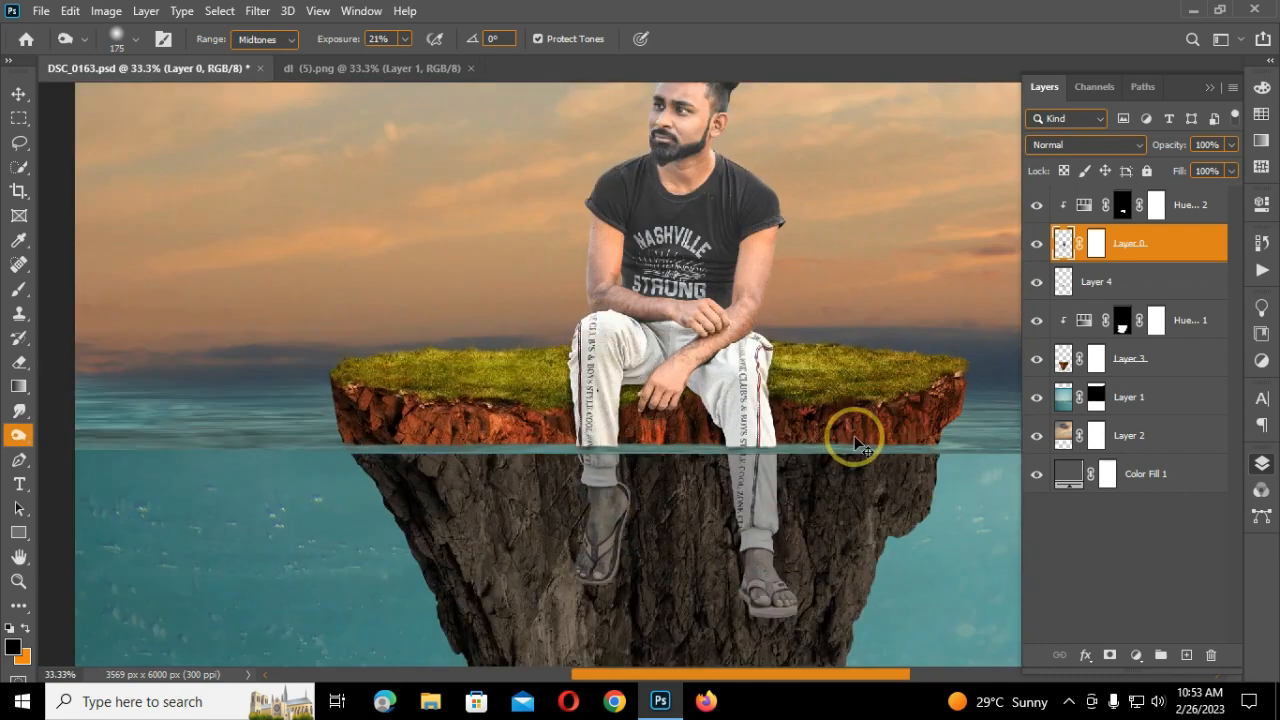
- Add a clipped Selective Color adjustment above Layer 0 and set Black to +4% for the Blacks
scroll(857, 436, down, 2)
scroll(863, 446, up, 2)
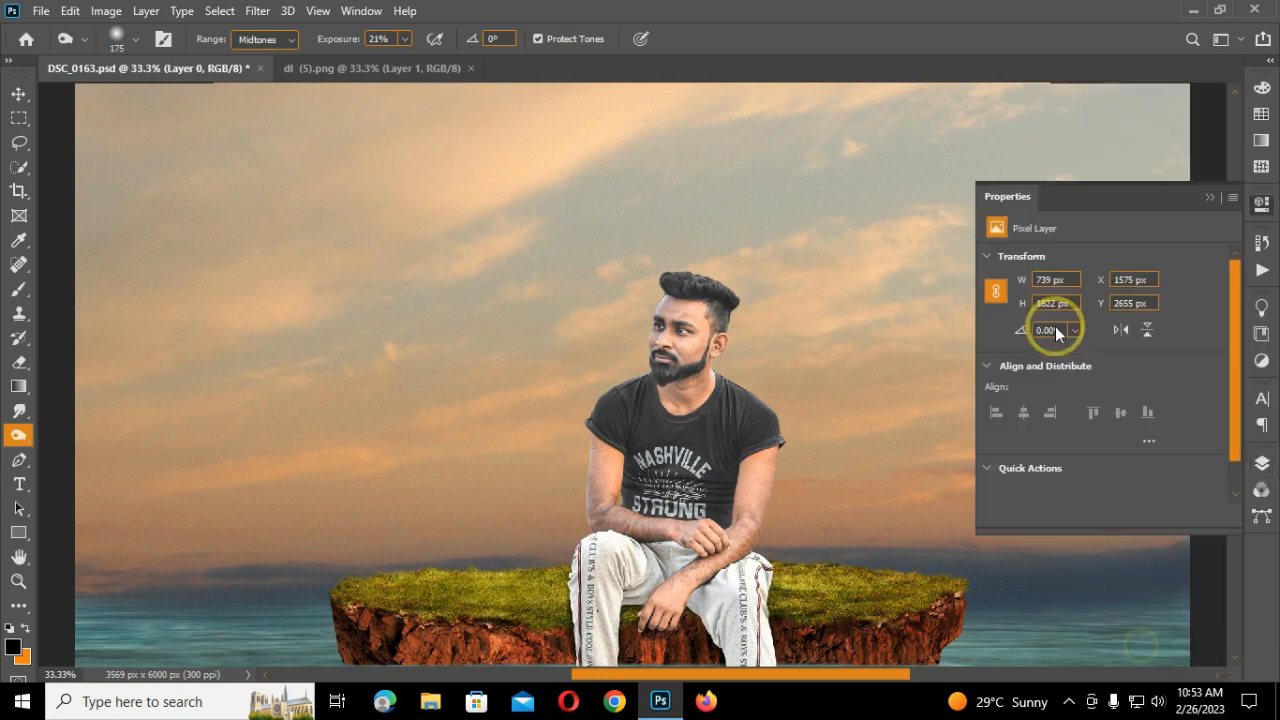
click(1090, 279)
click(1067, 408)
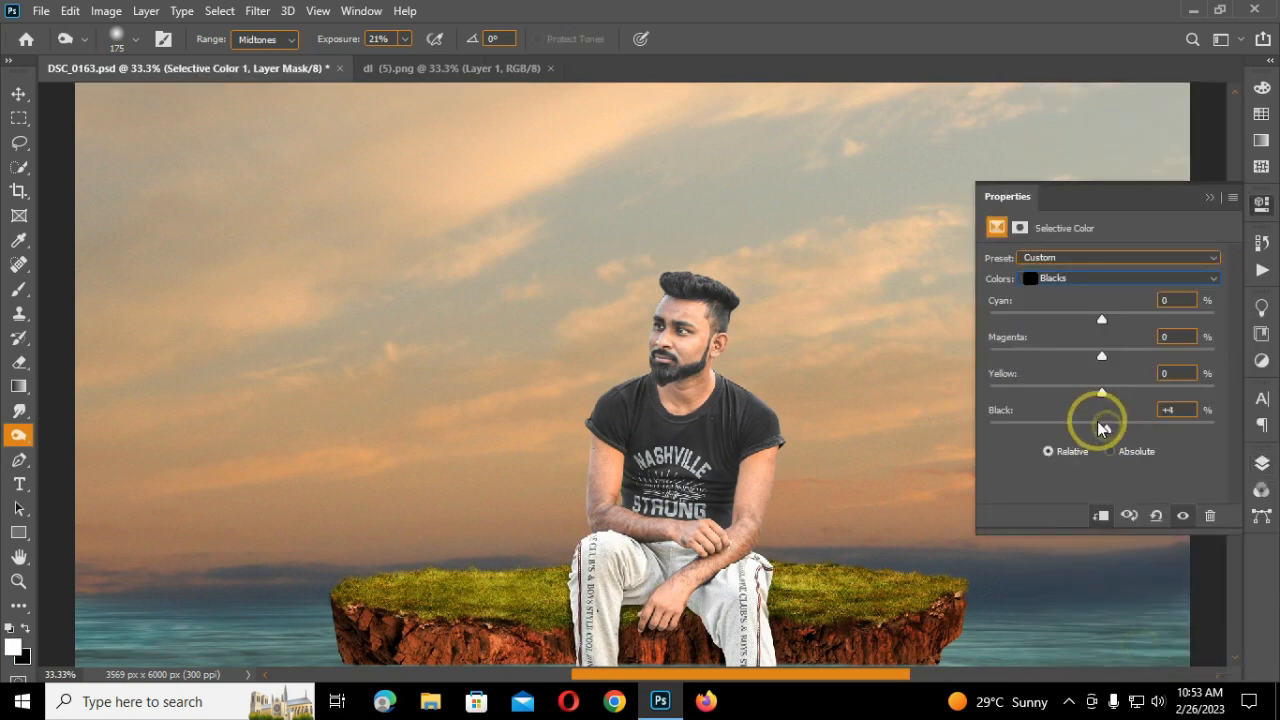
click(1209, 196)
- Add a clipped Levels adjustment above Hue/Saturation 2 and lower its white output level to darken the man
click(1258, 462)
click(1177, 208)
click(1147, 653)
click(1147, 660)
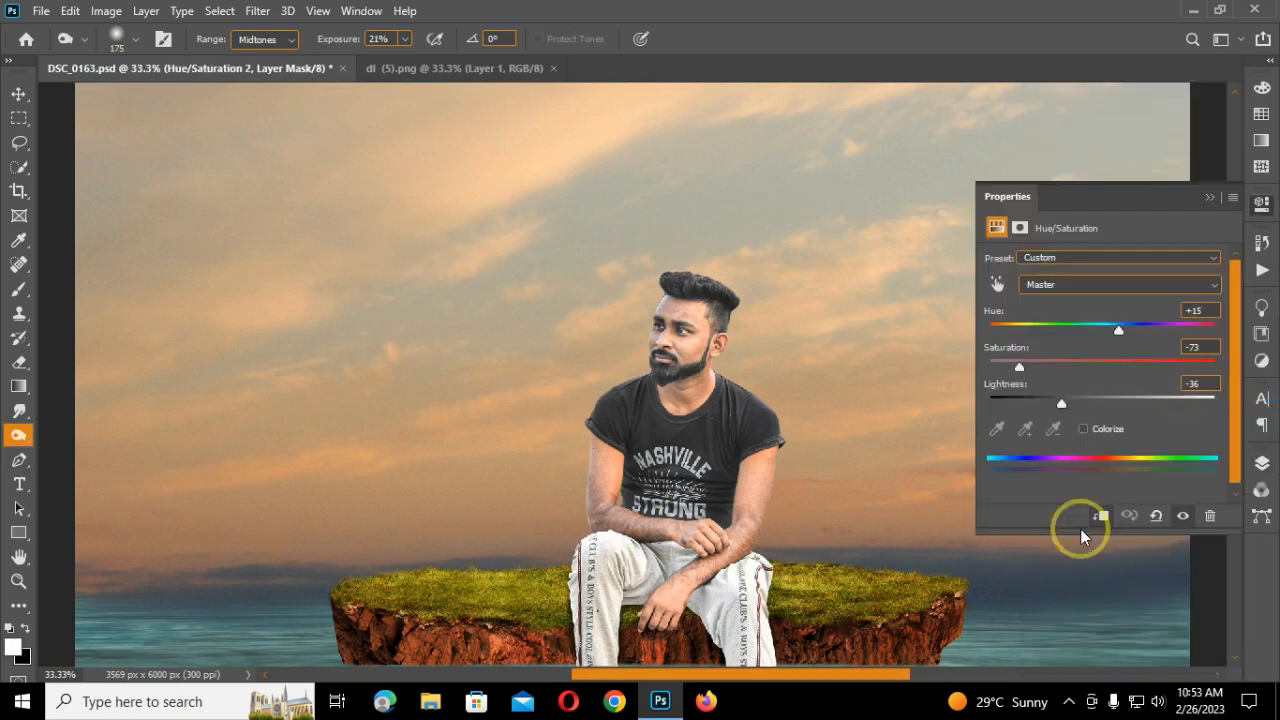
drag(1214, 455, 1130, 452)
click(1209, 196)
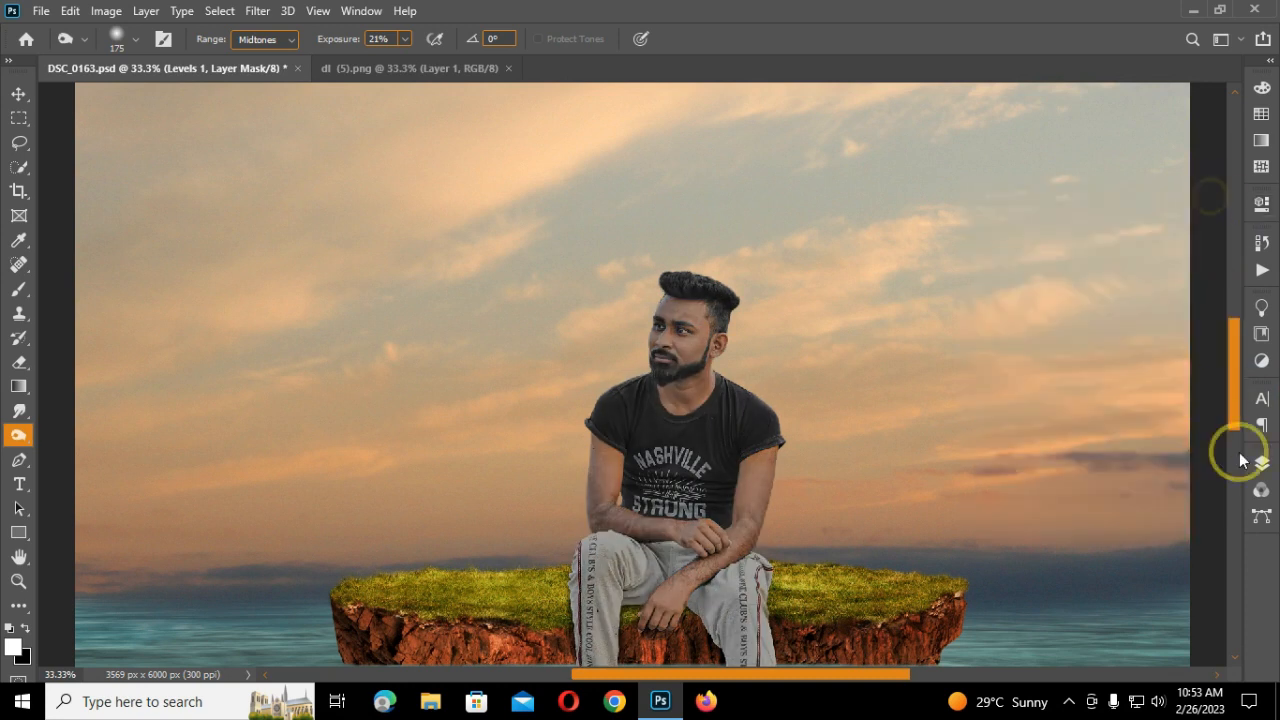
- Add a clipped Levels adjustment above Hue/Saturation 1 with a white output level of 139 to darken the rock island
click(1261, 462)
click(1160, 405)
click(1147, 653)
click(1140, 480)
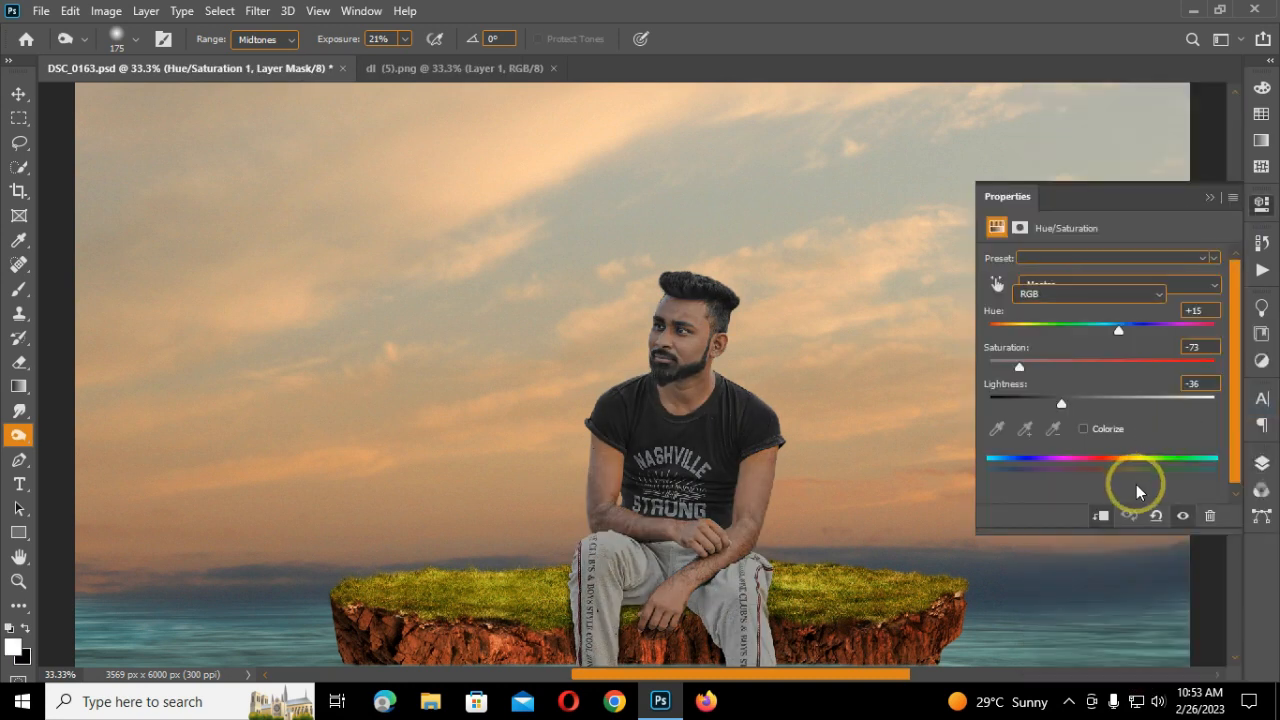
drag(1214, 447, 1118, 455)
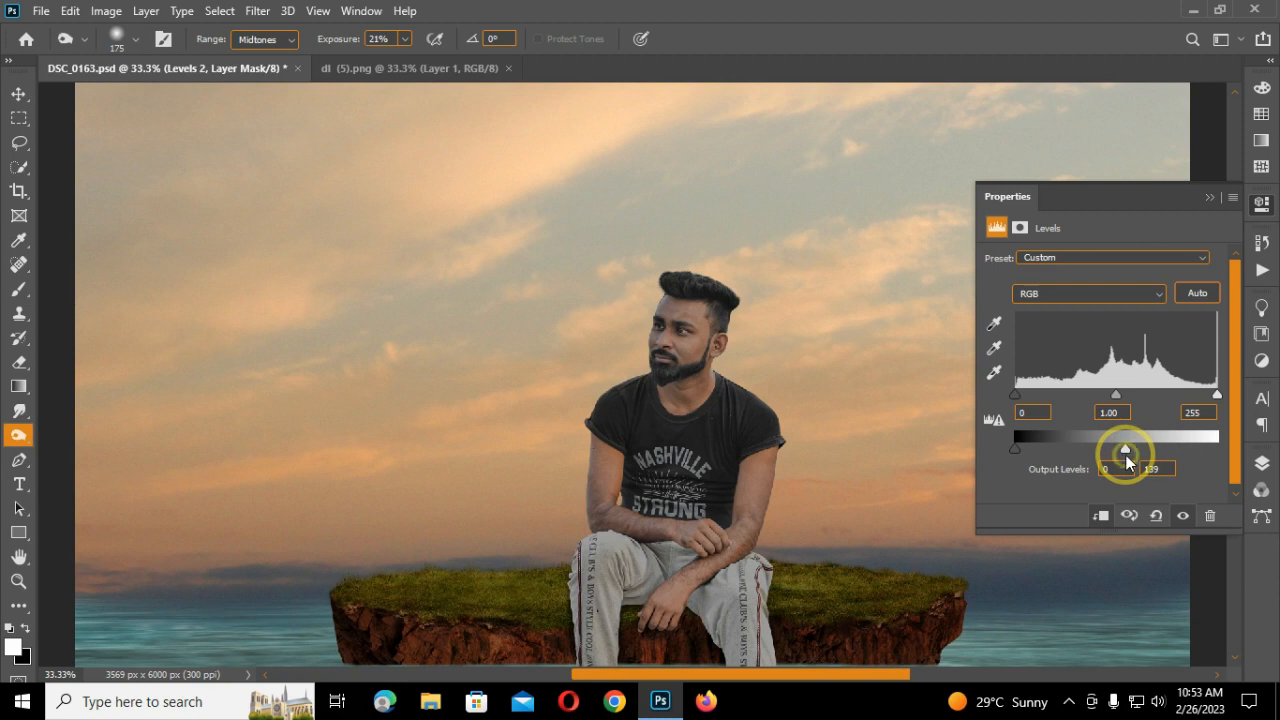
key(ctrl+0)
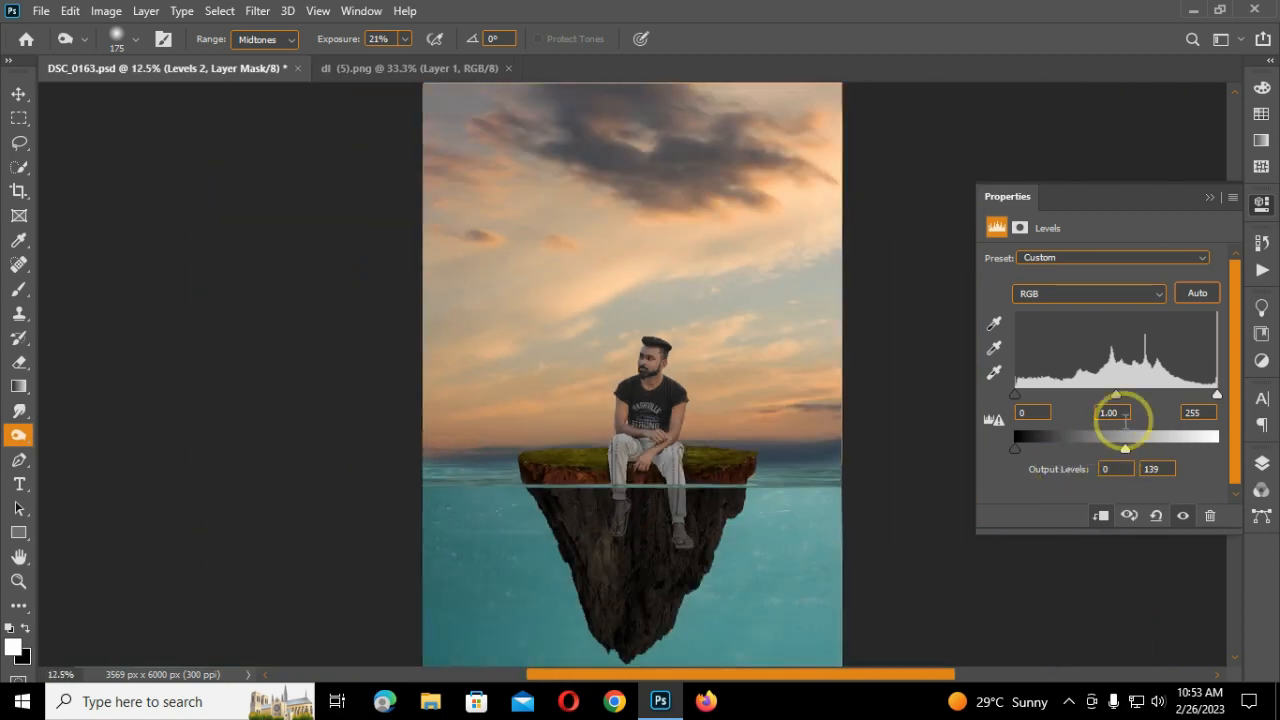
click(1217, 203)
- In Levels 2's blending options, split the Underlying Layer white slider to 36 / 207
click(1261, 462)
right_click(1194, 400)
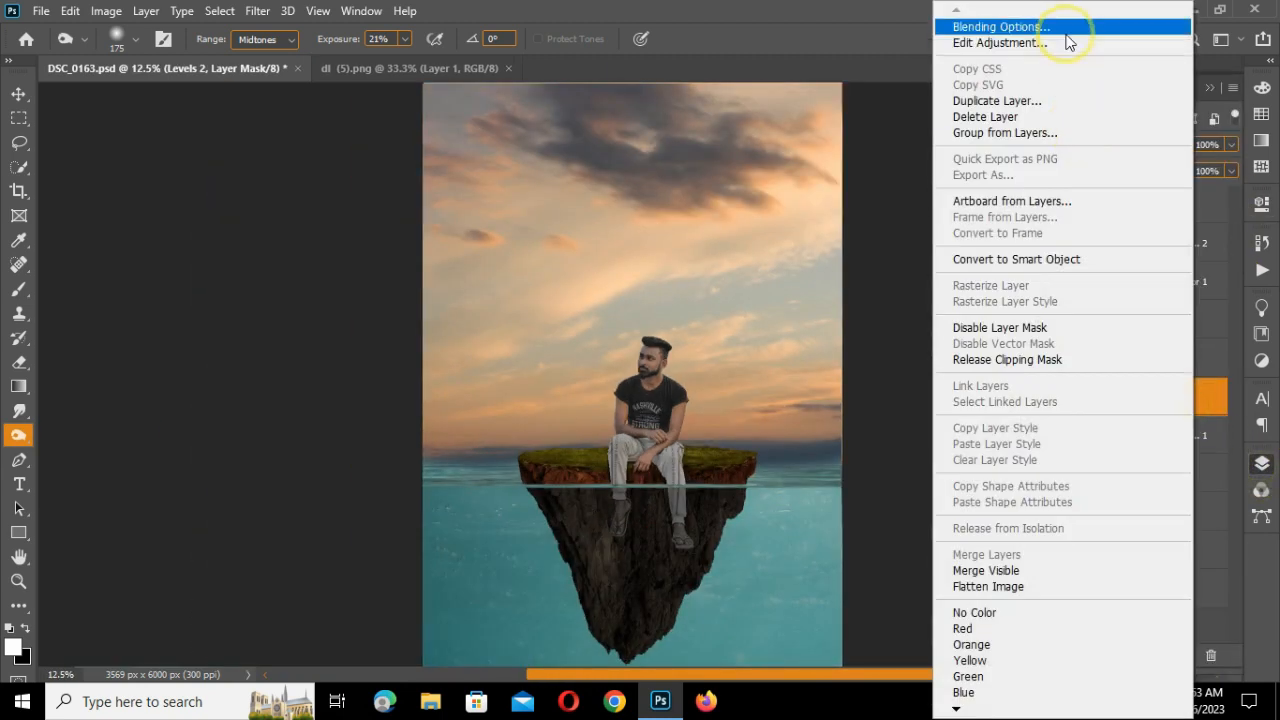
key(Escape)
key(h)
double_click(1200, 397)
drag(606, 206, 855, 140)
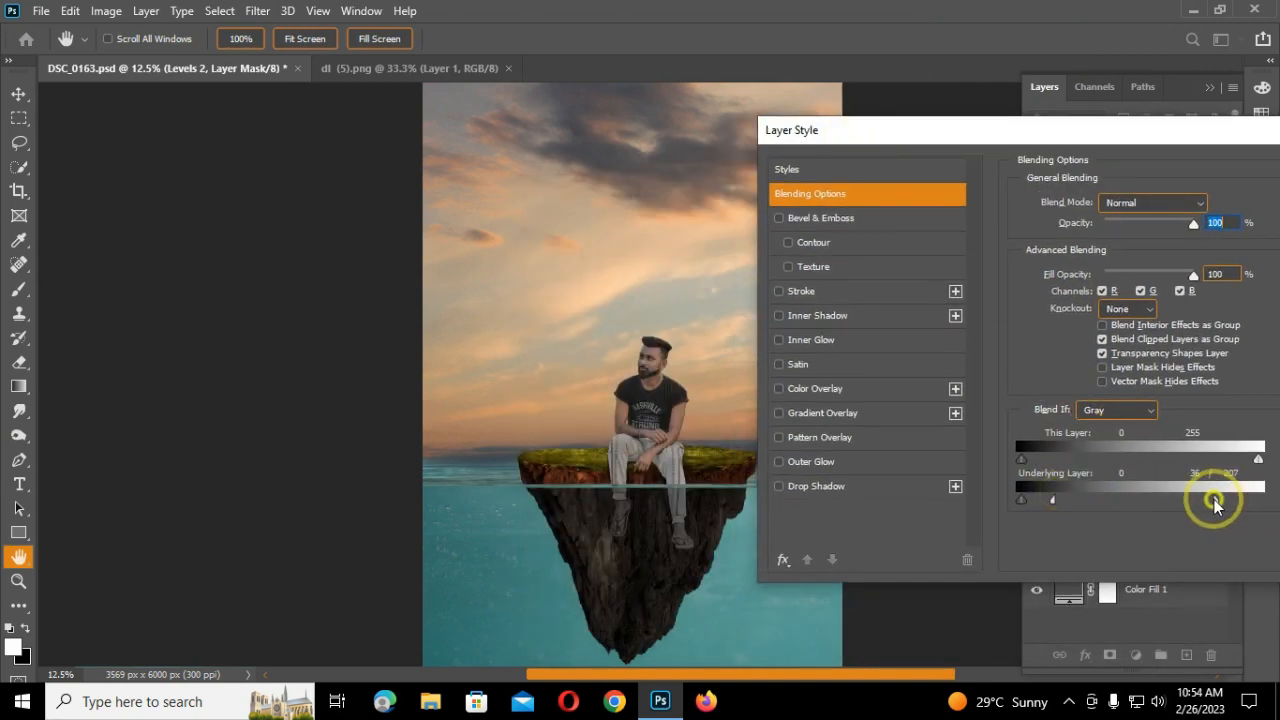
drag(1103, 133, 834, 162)
click(1150, 197)
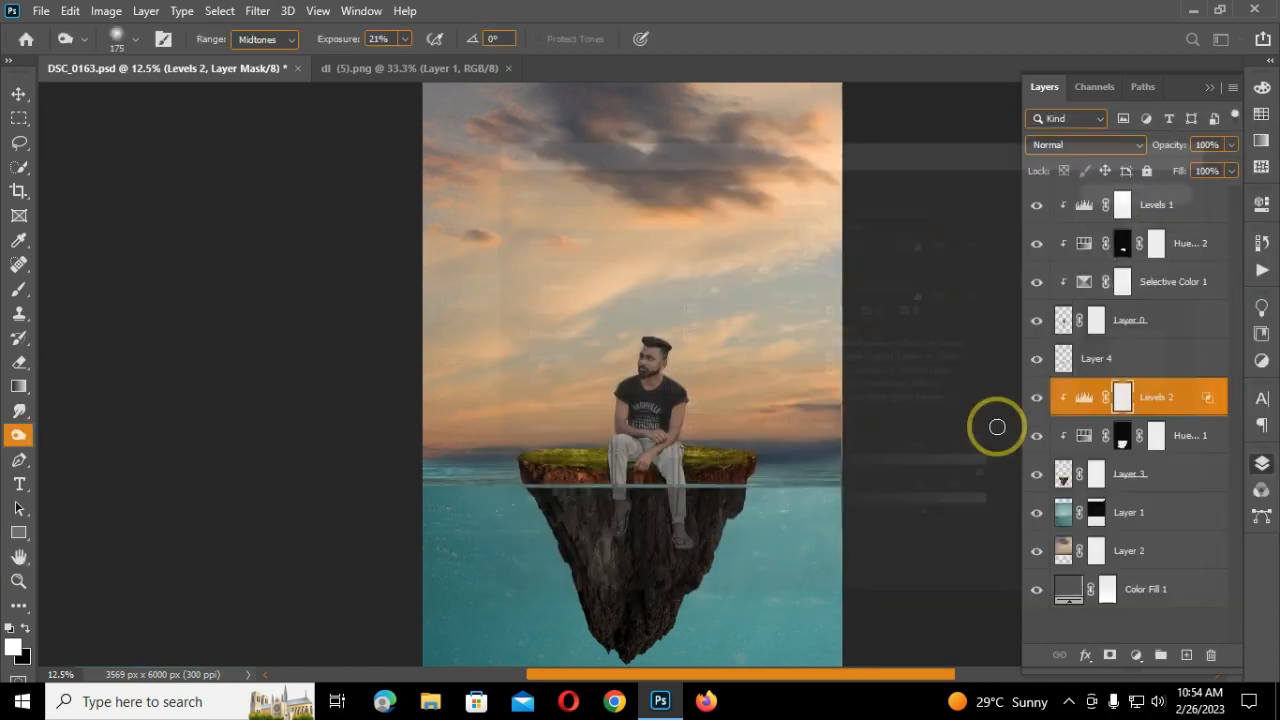
- In Levels 1's blending options, split the Underlying Layer white slider to 60 / 255
right_click(1180, 208)
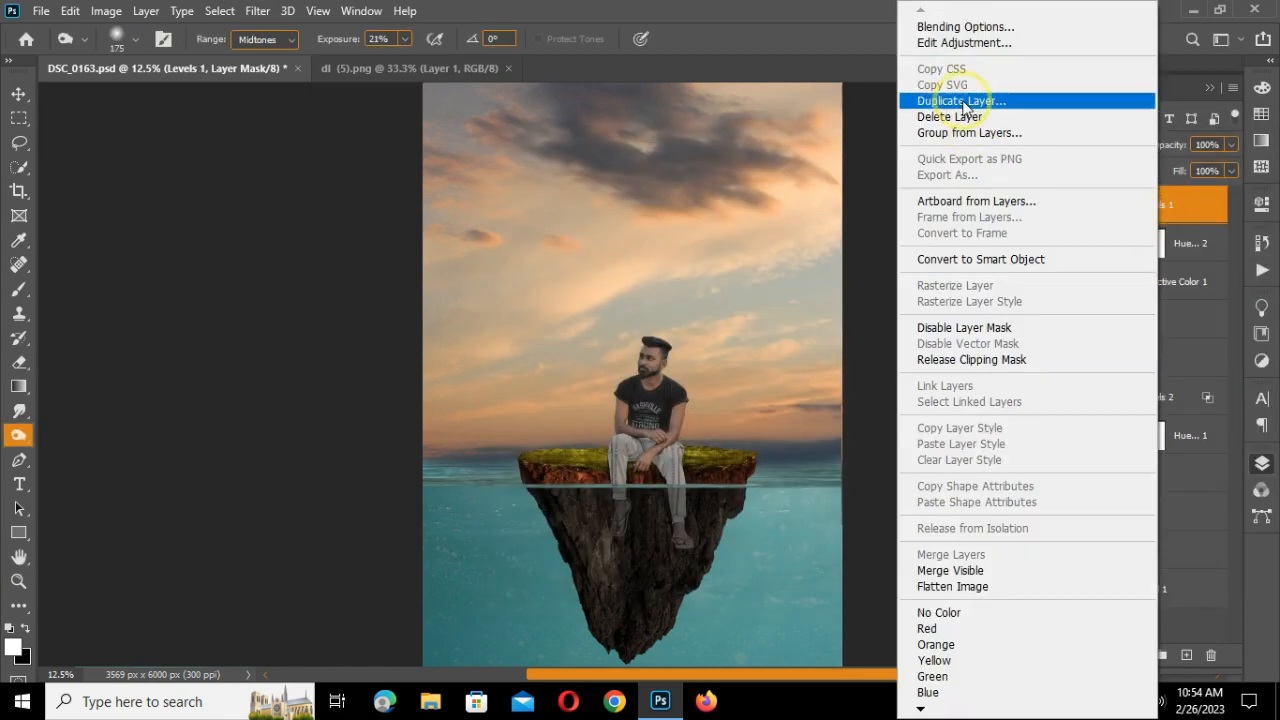
click(930, 14)
drag(829, 149, 950, 150)
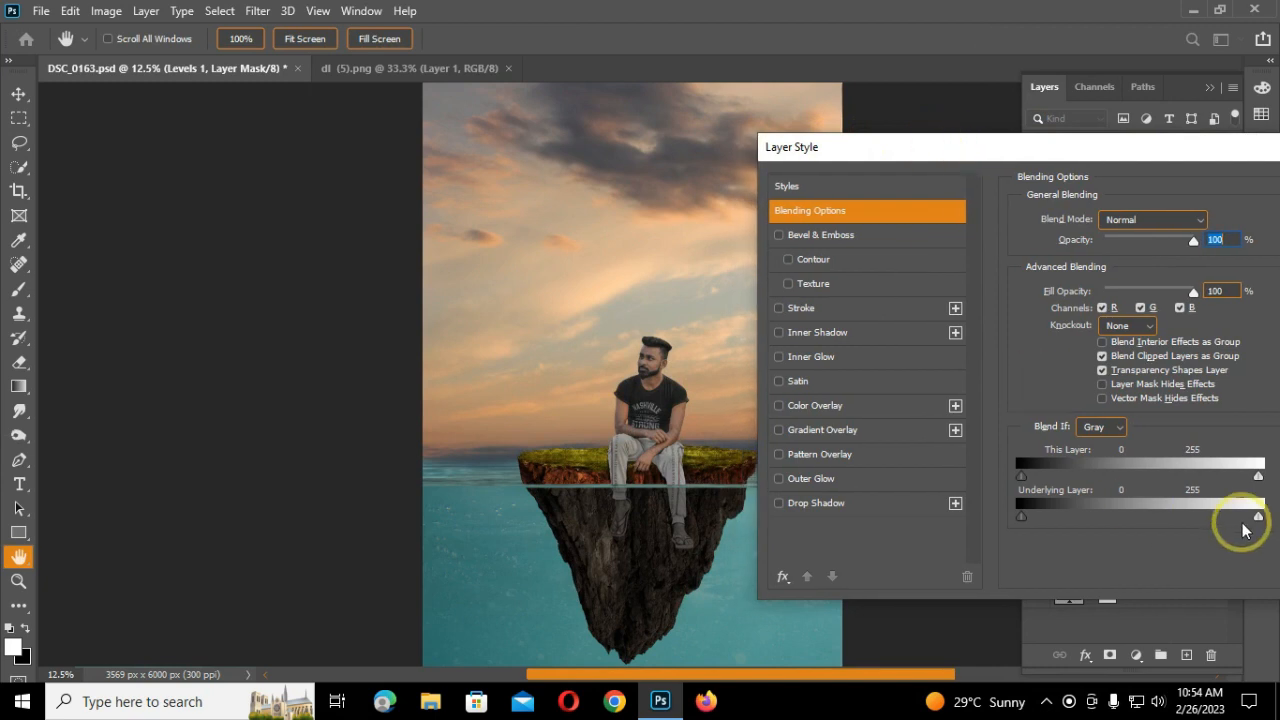
drag(1258, 518, 1075, 520)
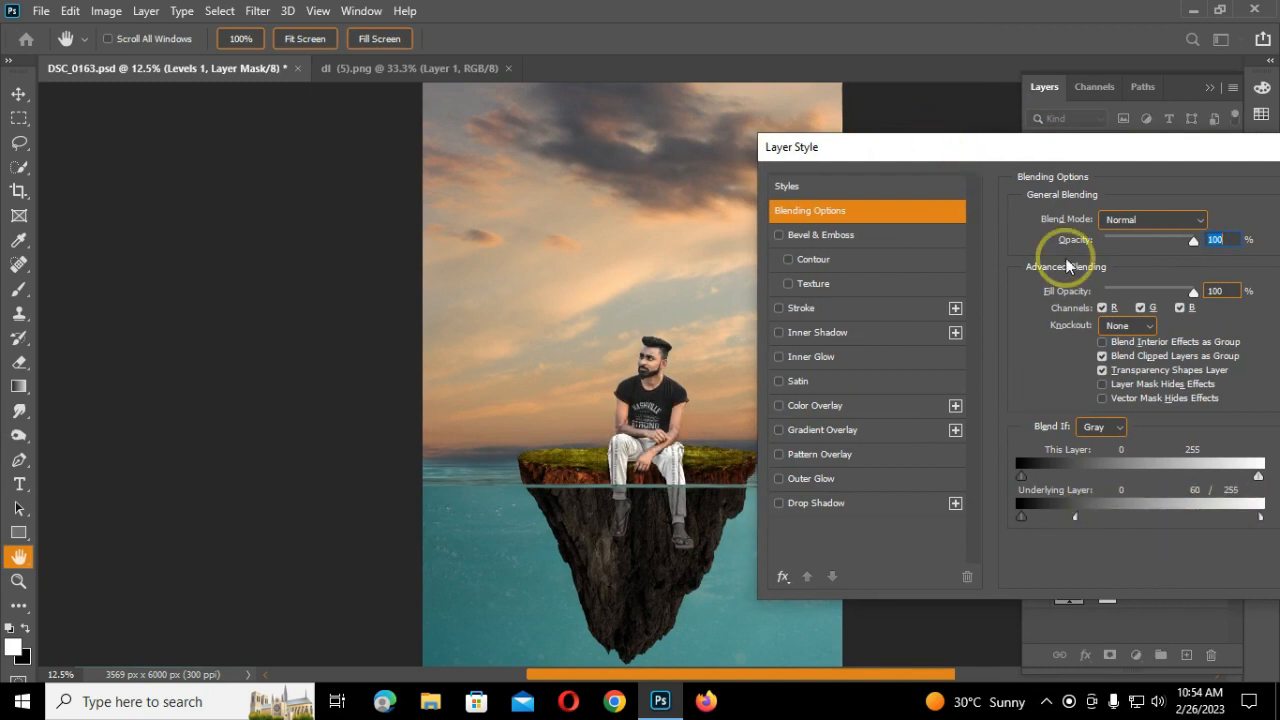
drag(1068, 148, 443, 288)
click(828, 329)
key(o)
- Paint black on the Levels 1 layer mask over the man's face with a 500 px brush, and add a vector mask to the layer
scroll(737, 531, up, 4)
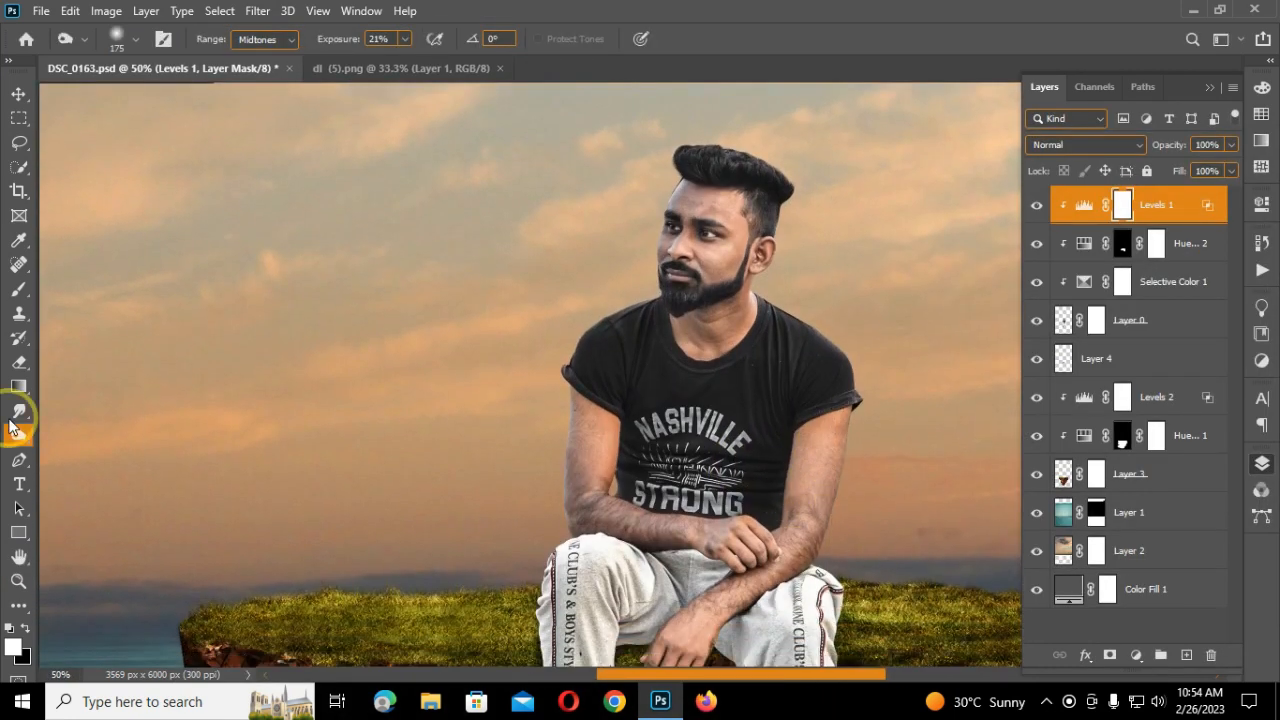
click(19, 289)
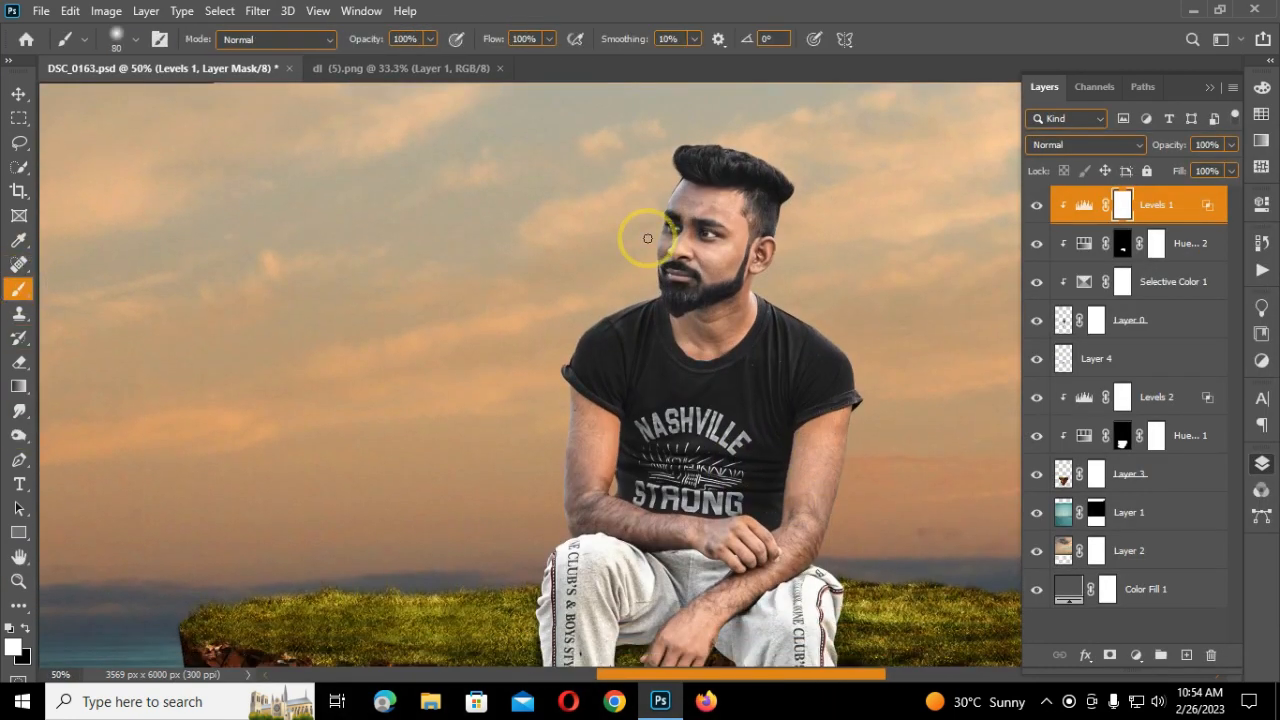
key(bracketright)
click(24, 628)
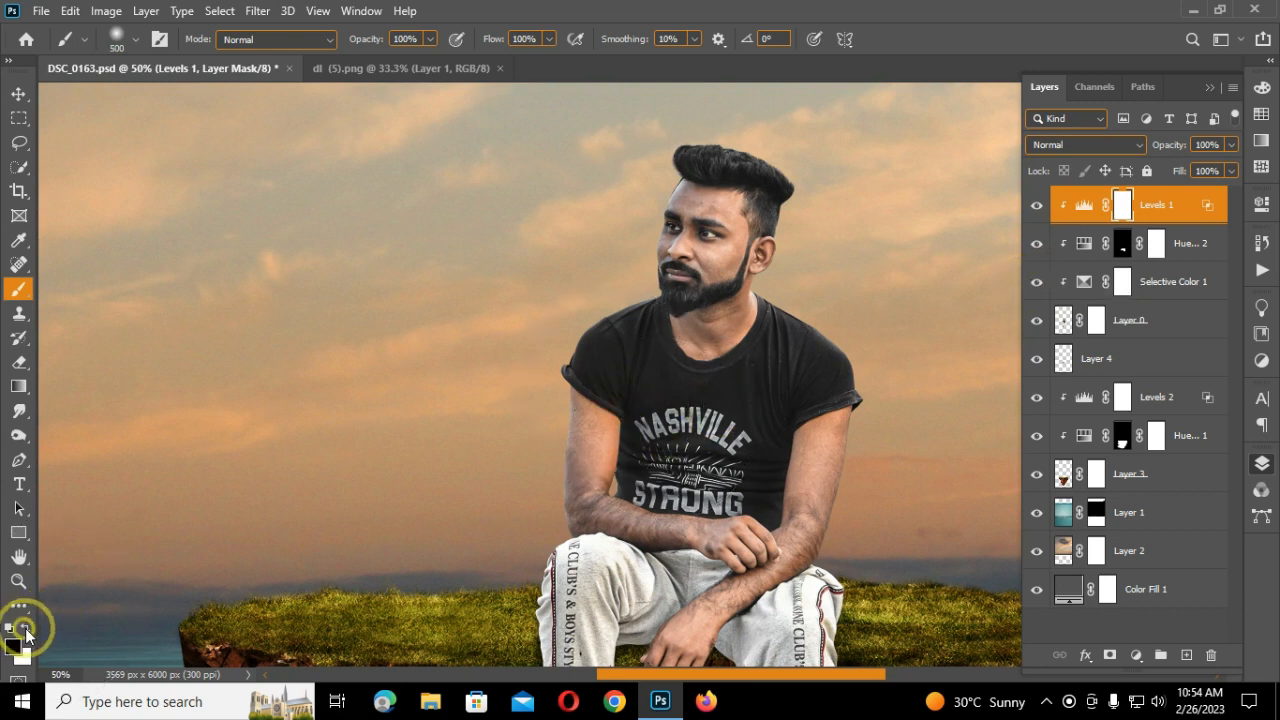
click(1103, 655)
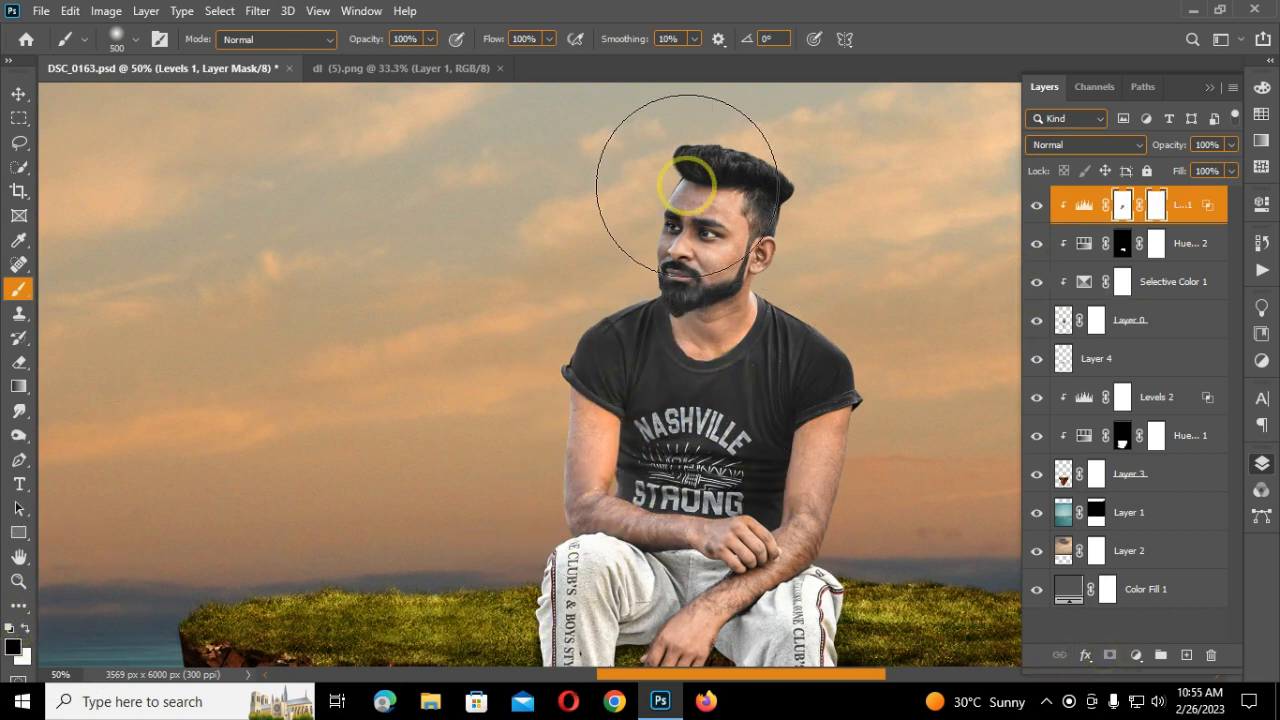
key(ctrl+minus)
key(ctrl+minus)
key(ctrl+minus)
key(ctrl+minus)
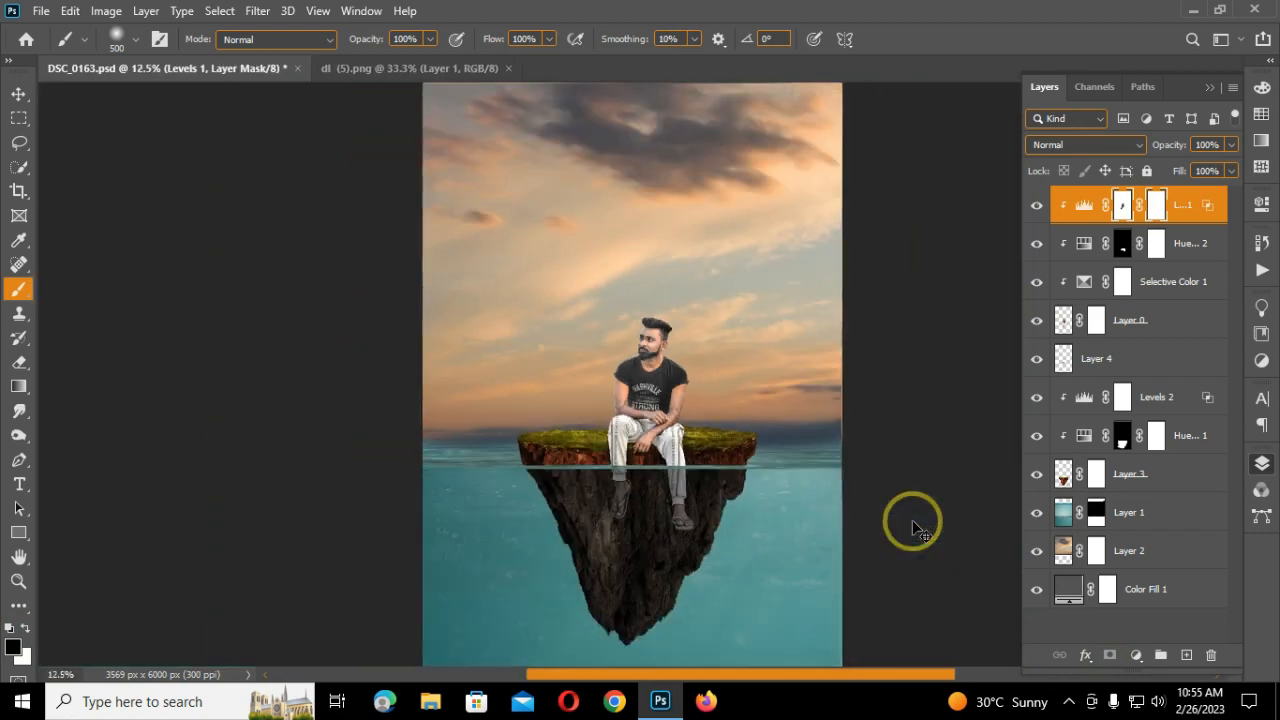
- Paint black on the Levels 1 mask over the man's shoulder and upper body with a 500 px brush at 40% opacity
key(ctrl+plus)
key(ctrl+plus)
key(ctrl+plus)
drag(336, 44, 320, 44)
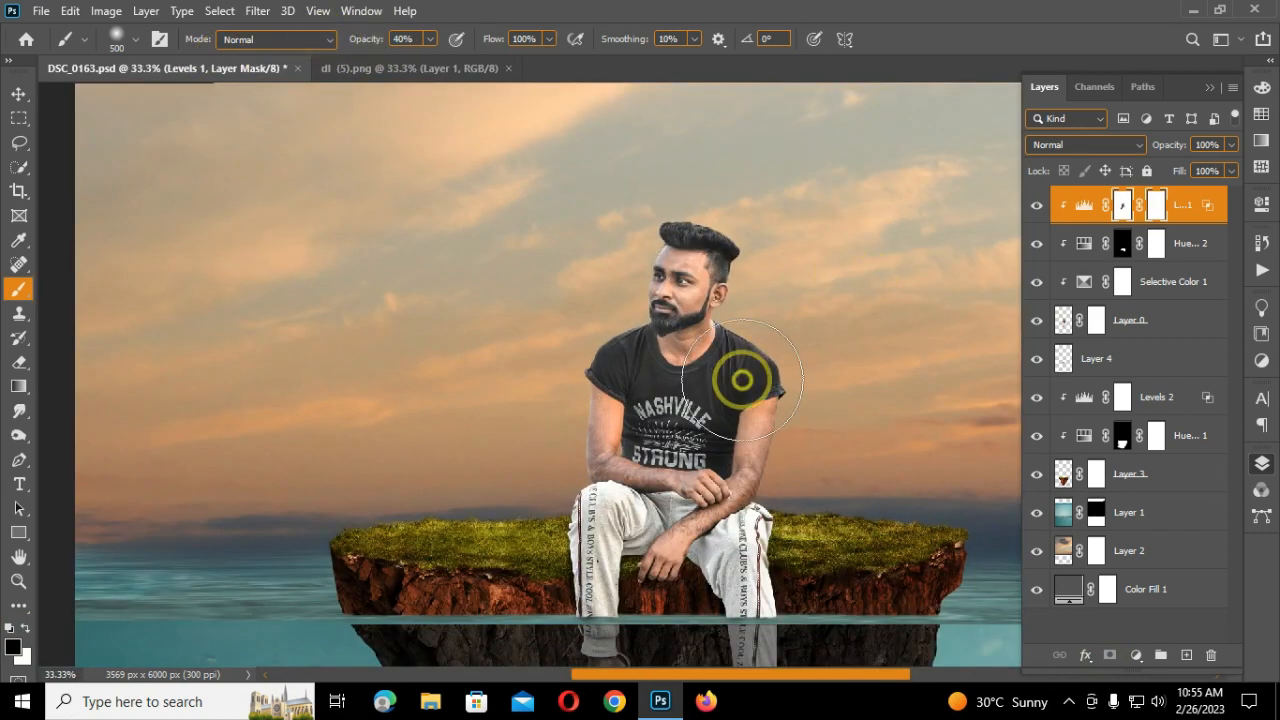
key(ctrl+minus)
key(ctrl+minus)
key(ctrl+minus)
click(18, 580)
click(562, 38)
click(20, 92)
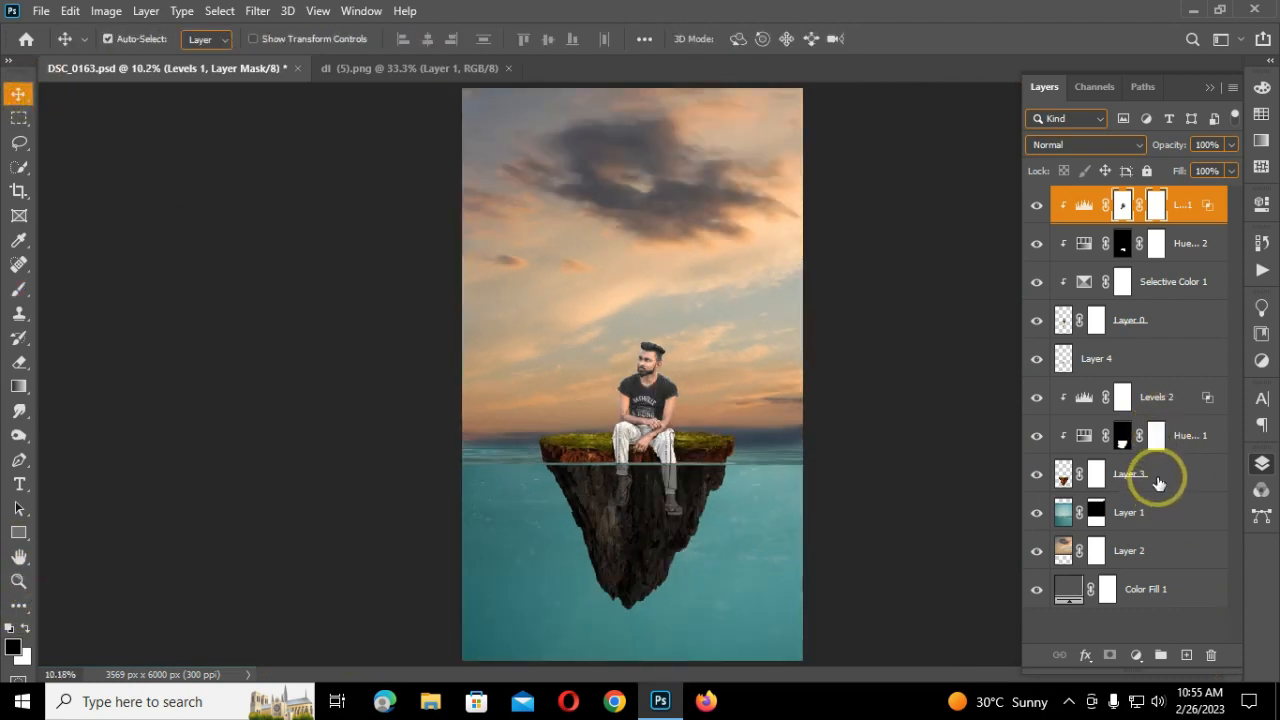
- Add a Color Balance adjustment above Levels 2 with midtones at +11 Cyan/Red and -30 Yellow/Blue
click(1171, 397)
click(1136, 655)
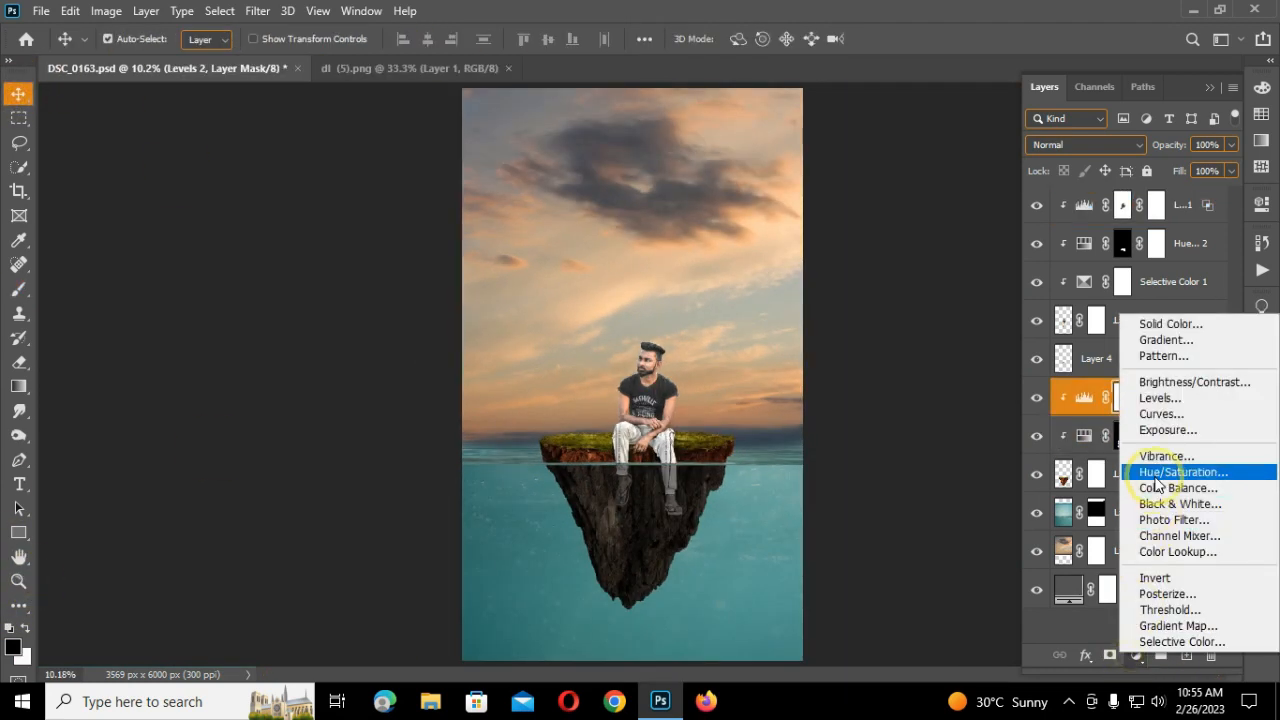
click(1157, 486)
drag(1076, 298, 1087, 298)
drag(1077, 358, 1040, 365)
- Set the Color Balance shadows to -2 Cyan/Red and return the tone range to Midtones
click(1081, 265)
click(1087, 276)
drag(1087, 298, 1089, 301)
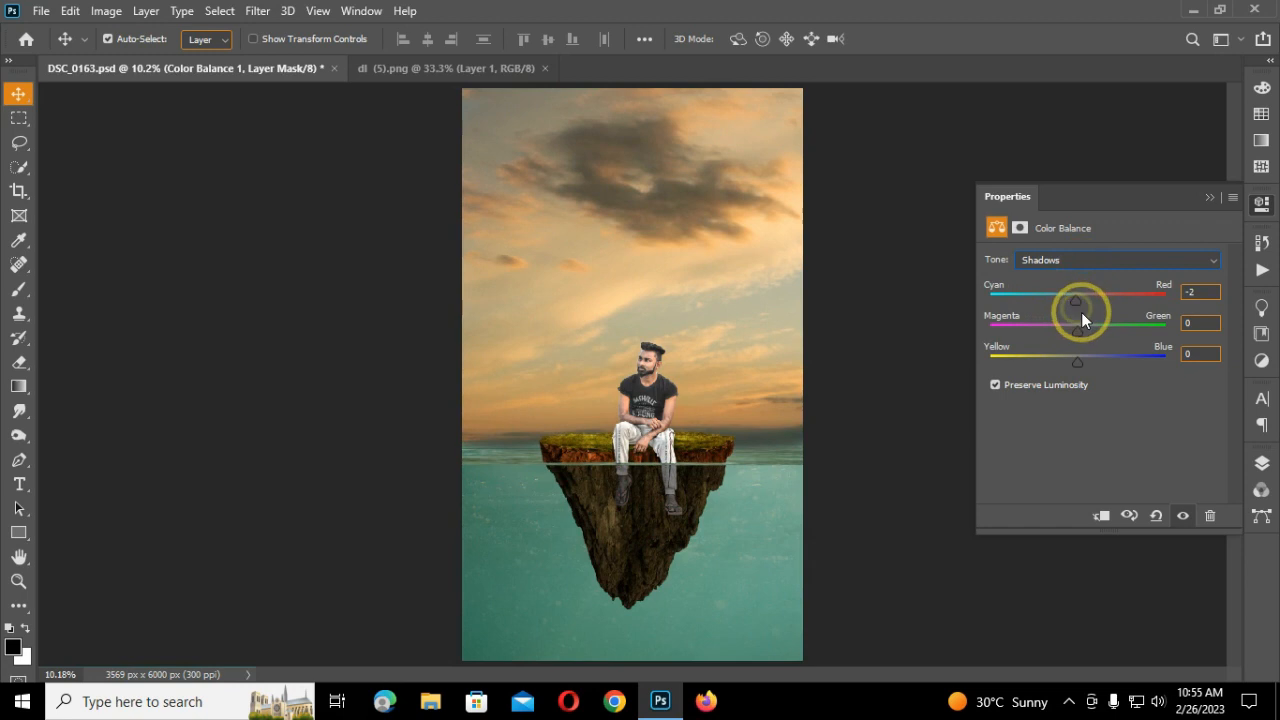
click(1141, 266)
click(1131, 293)
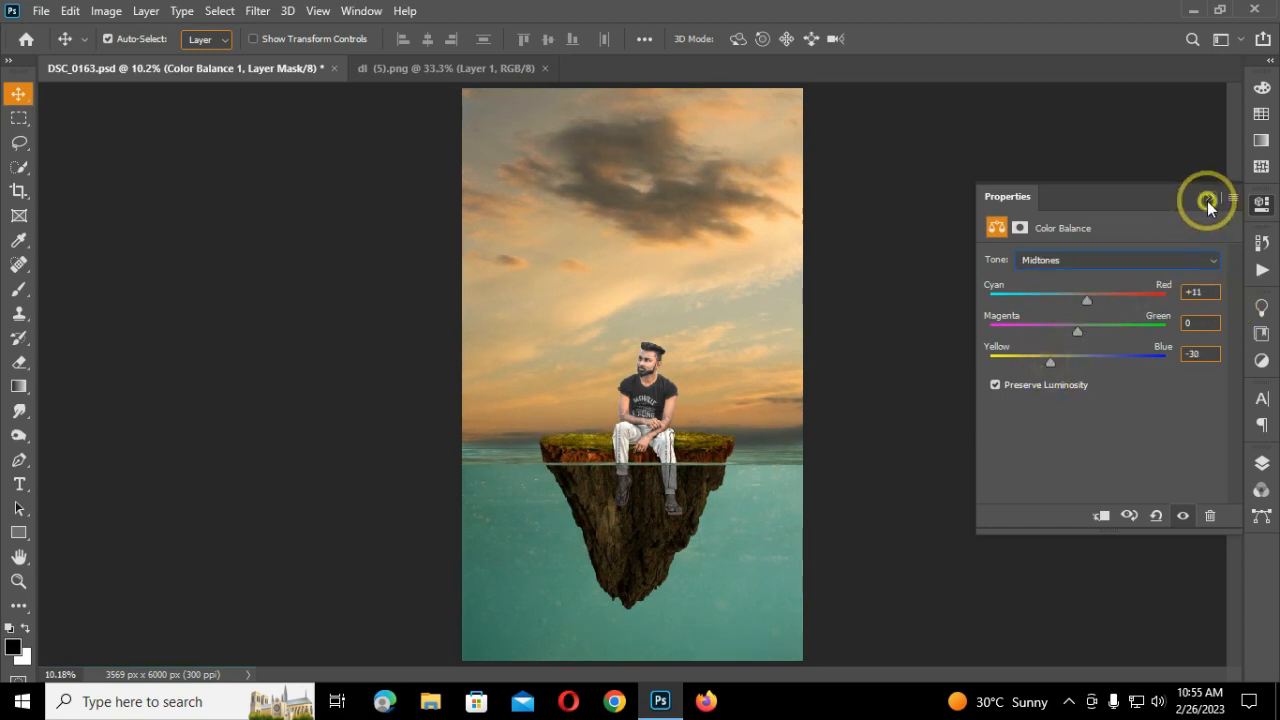
- Select the Levels 1 adjustment layer and examine the colour match between the man and the scene
click(1261, 462)
click(1178, 206)
scroll(784, 531, up, 4)
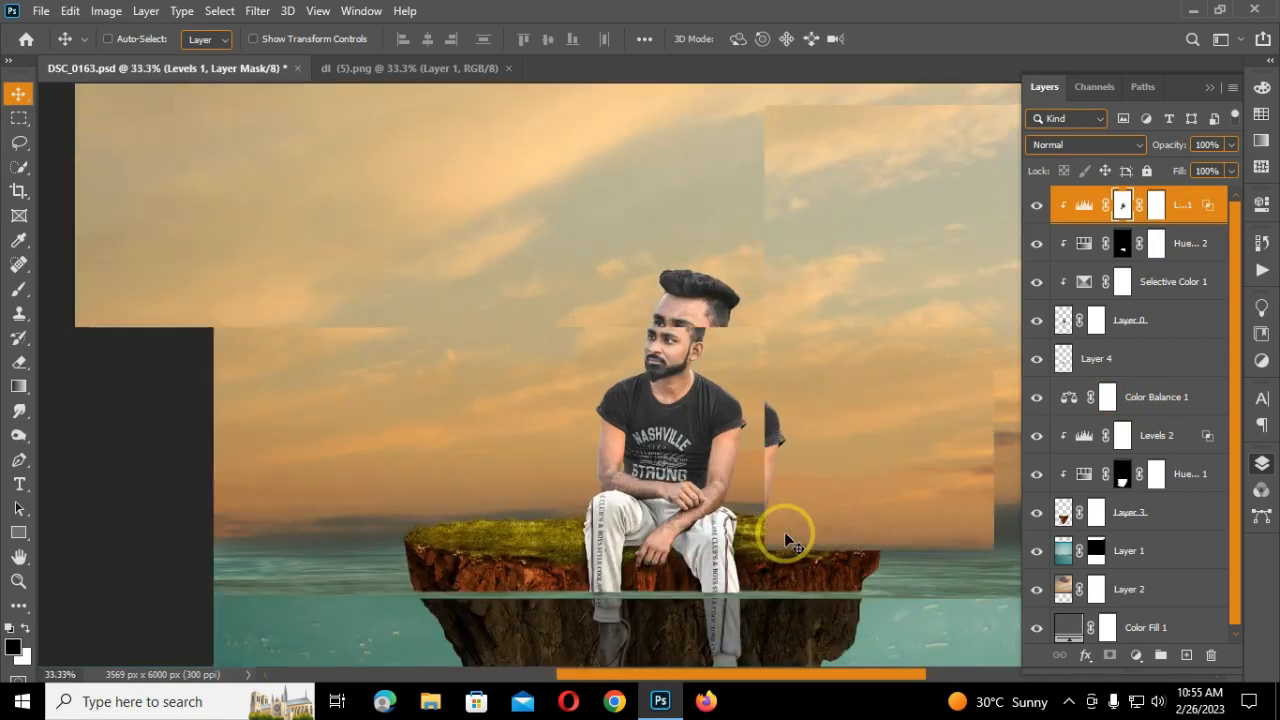
scroll(786, 540, up, 2)
scroll(786, 540, down, 6)
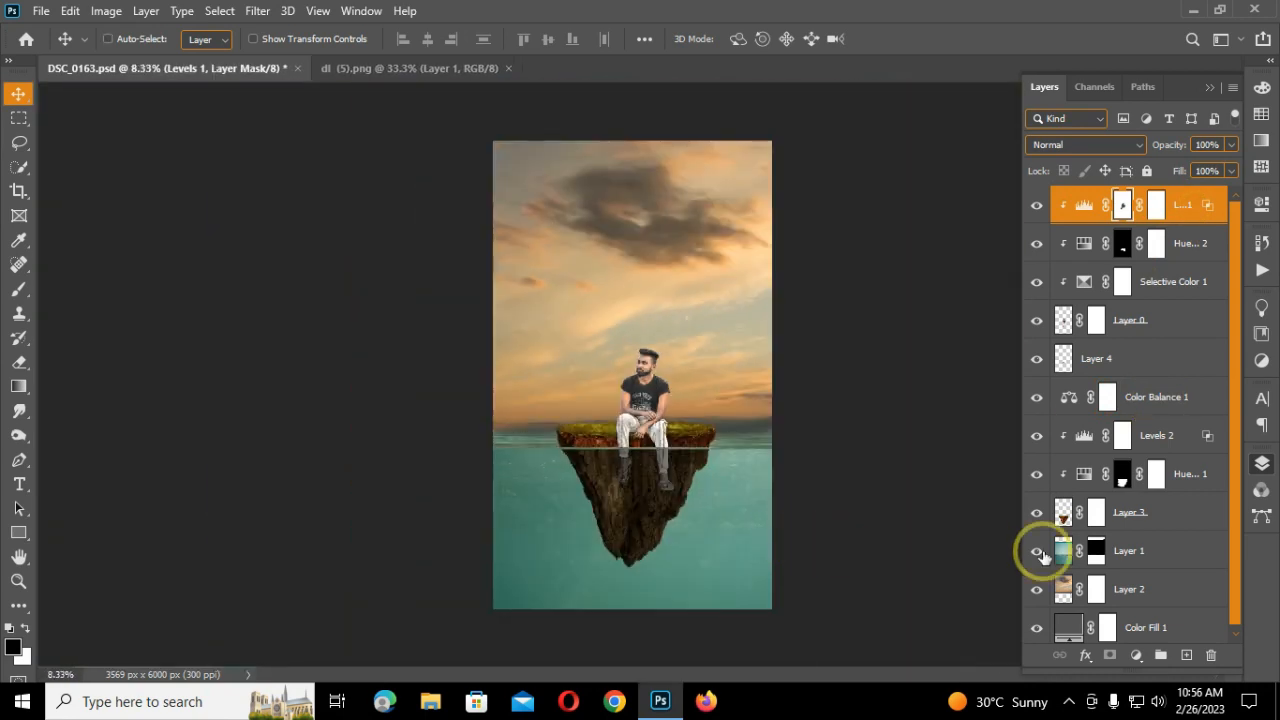
- Stamp the visible layers into a new layer and make two smart object copies of it, hiding the upper copy
key(ctrl+shift+alt+e)
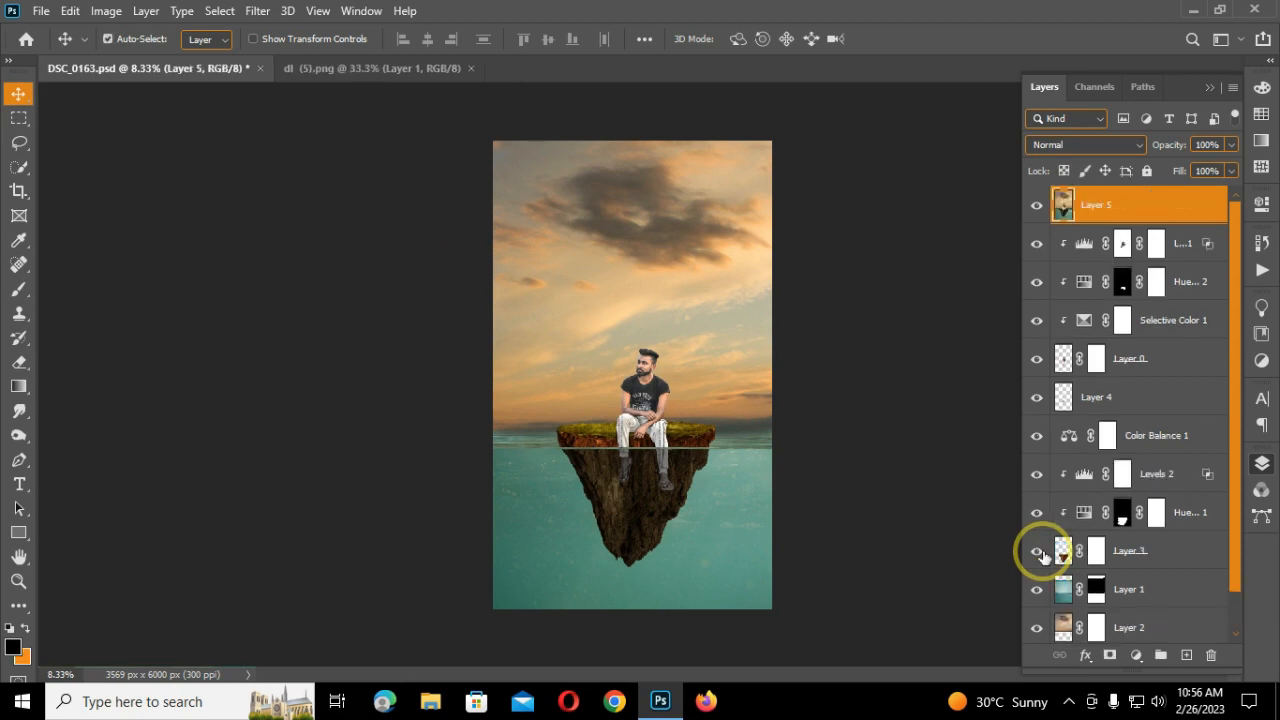
scroll(935, 593, up, 1)
scroll(935, 593, down, 1)
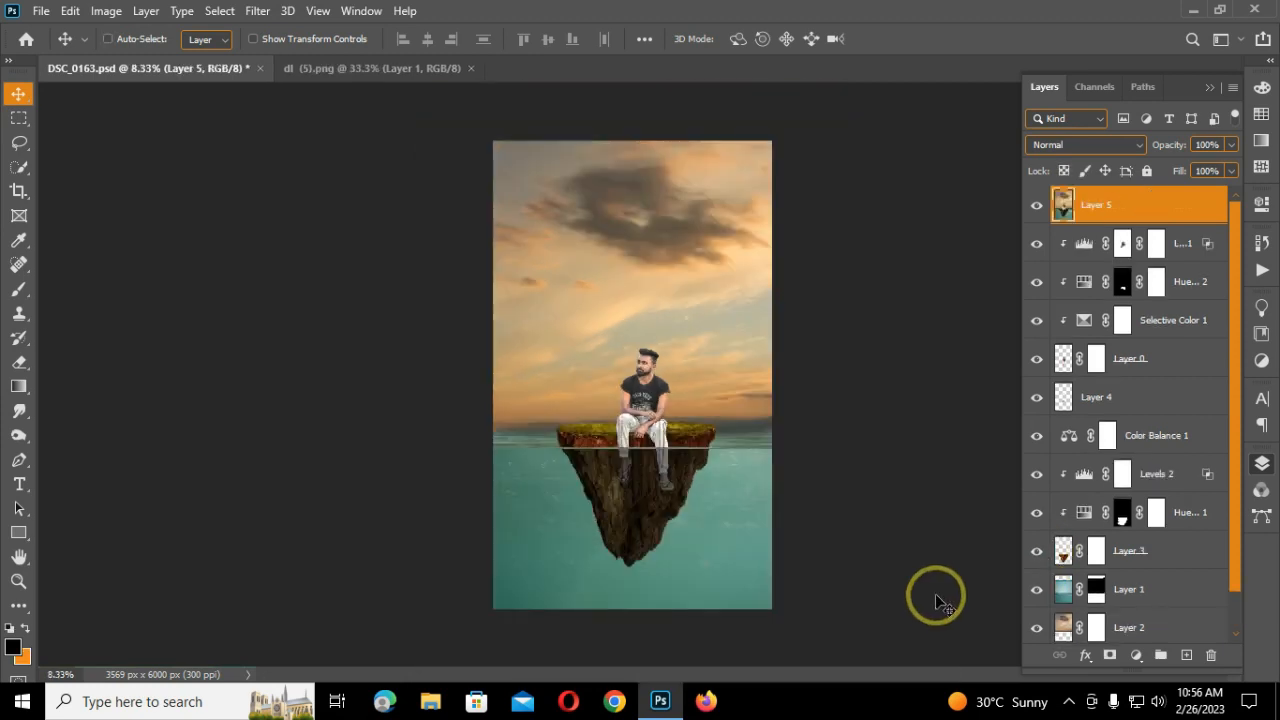
key(ctrl+j)
right_click(1090, 258)
click(1090, 259)
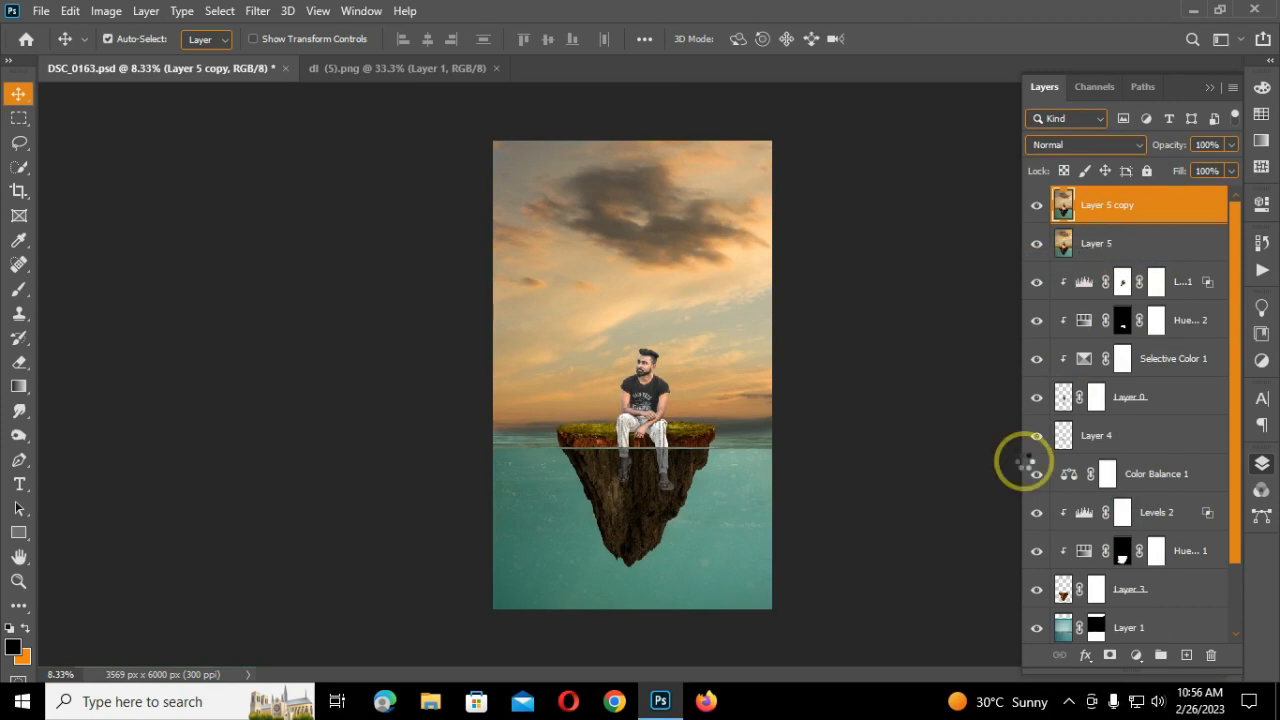
- Apply a Gaussian Blur with a 10-pixel radius to Layer 5 copy
click(257, 10)
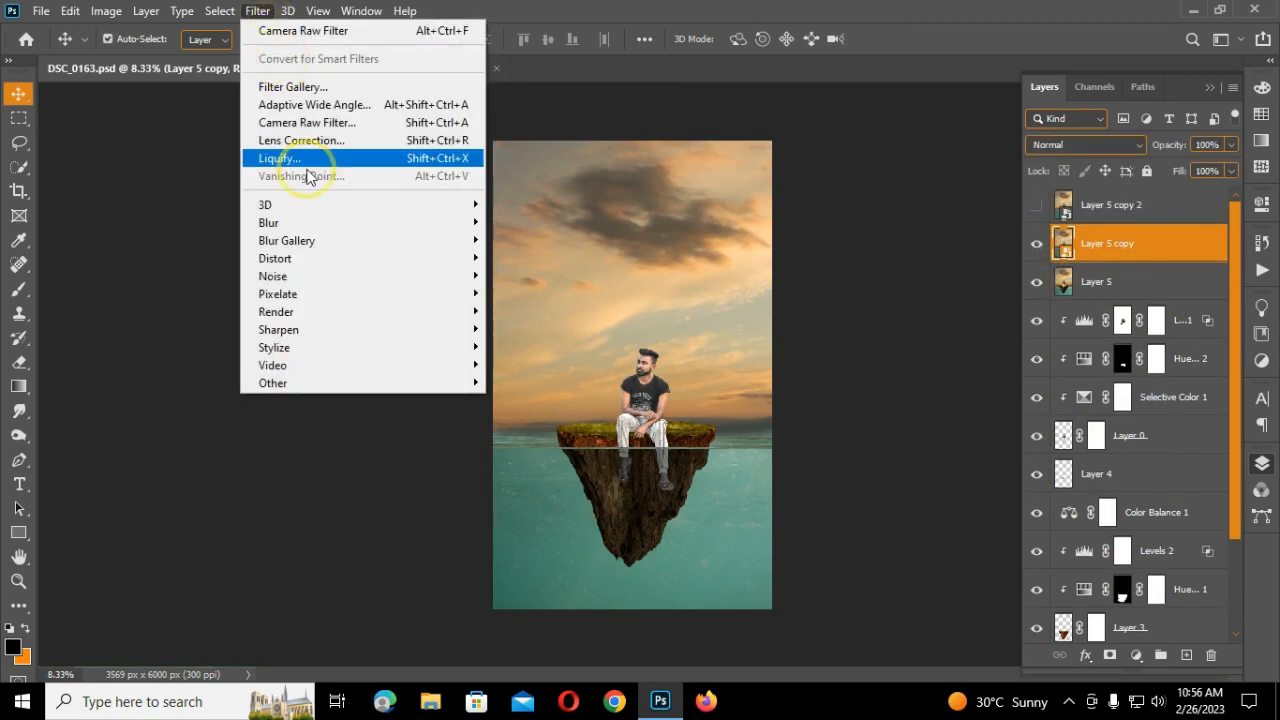
mouse_move(440, 222)
click(526, 302)
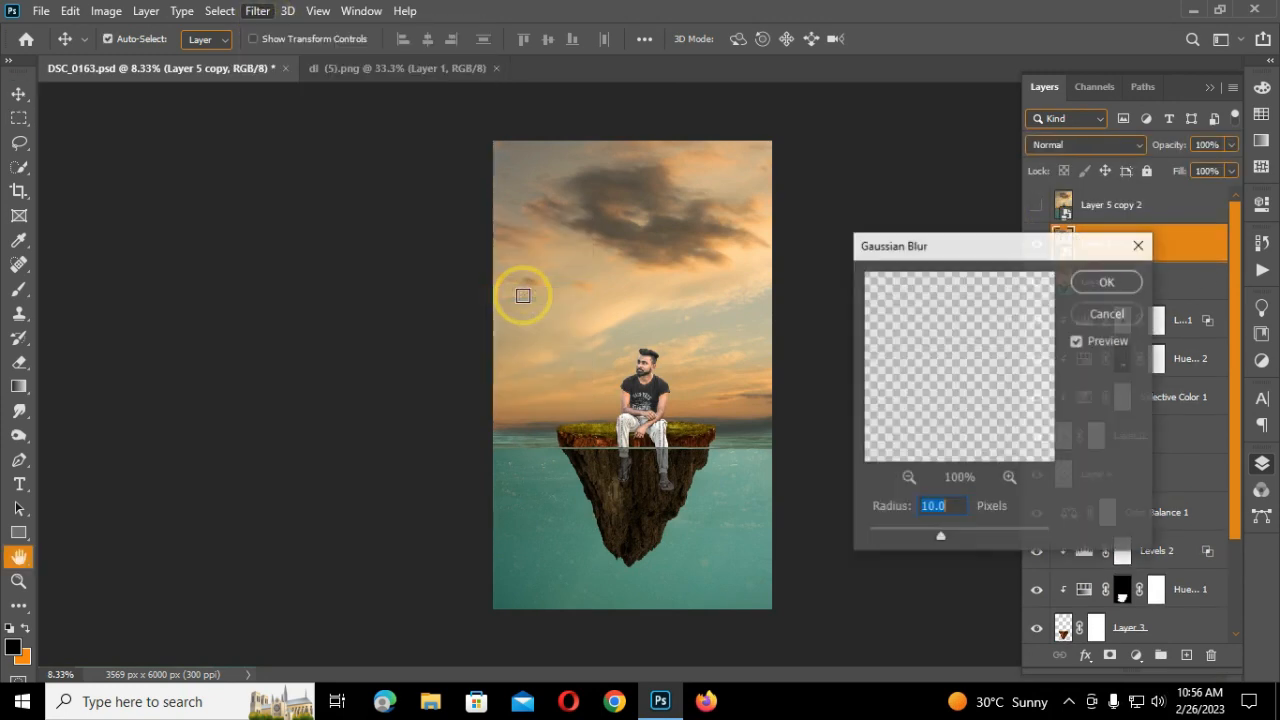
key(Return)
- Show Layer 5 copy 2, apply the High Pass filter to it and set its blend mode to Vivid Light
click(1036, 205)
click(1127, 215)
click(257, 10)
mouse_move(470, 382)
click(525, 402)
key(Return)
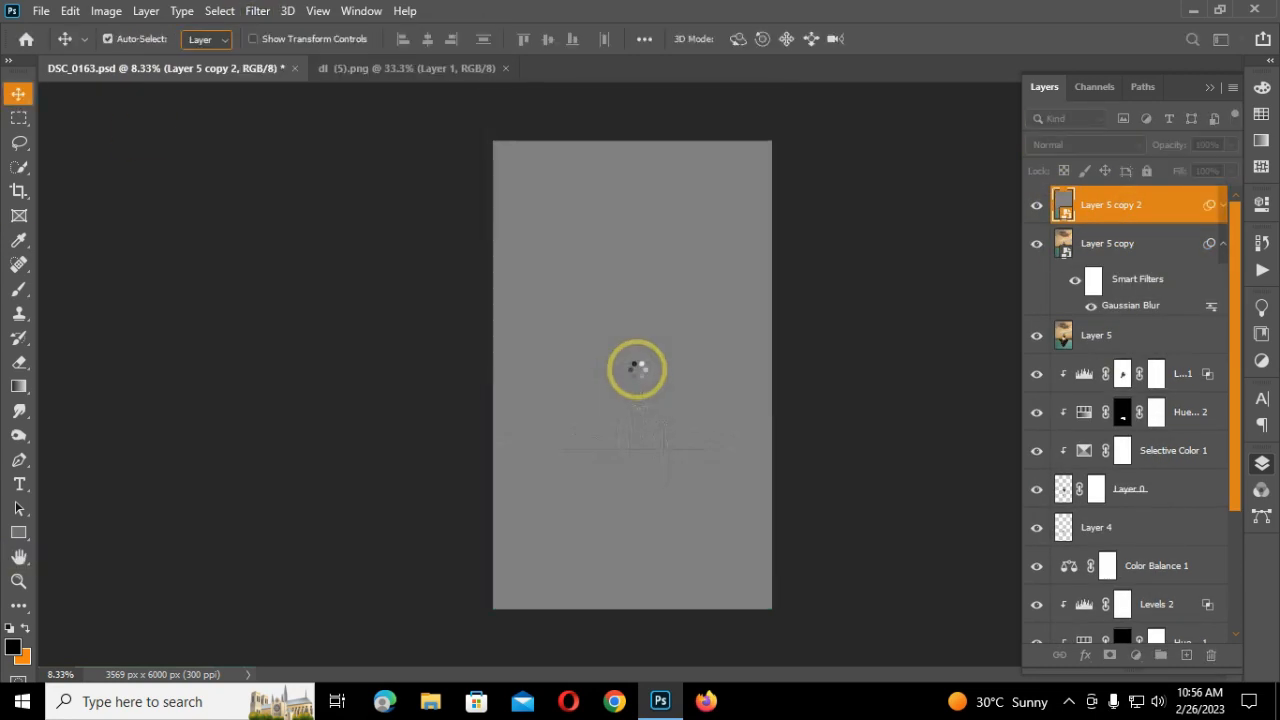
click(1080, 144)
click(1100, 411)
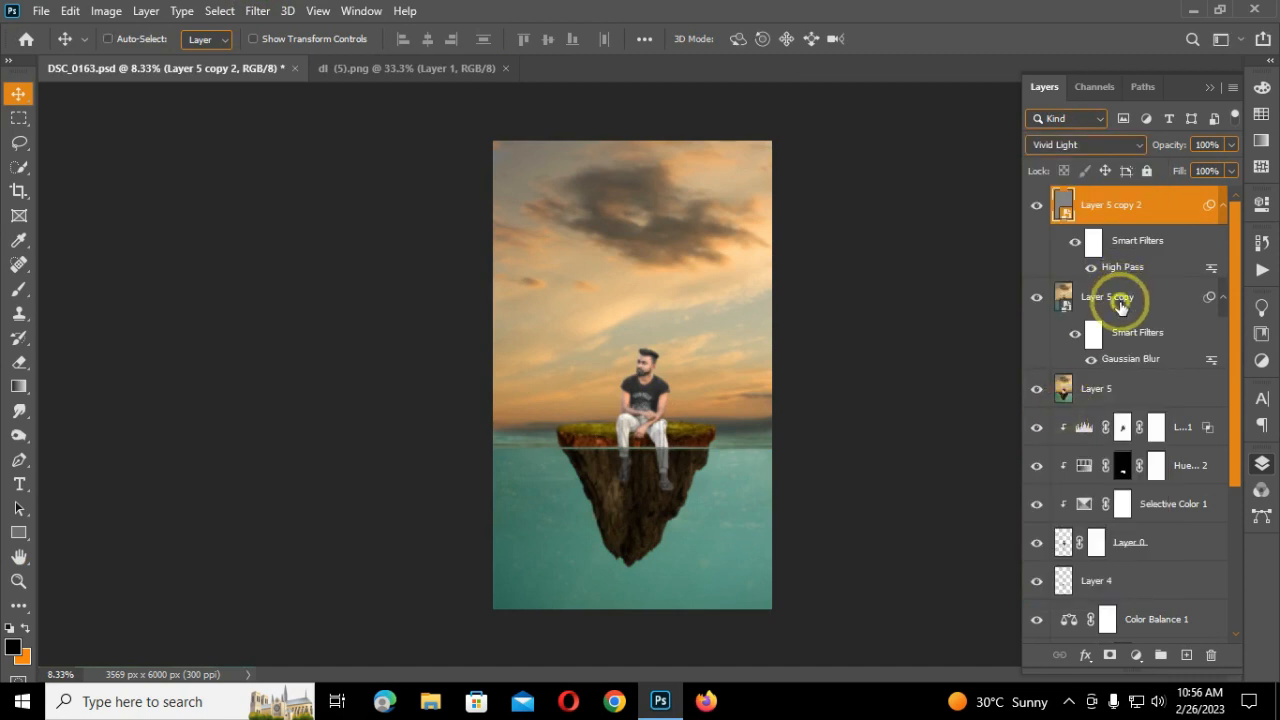
- Group the two filtered copies as "face" and hide the group's effect with a black mask
shift+click(1118, 292)
key(ctrl+g)
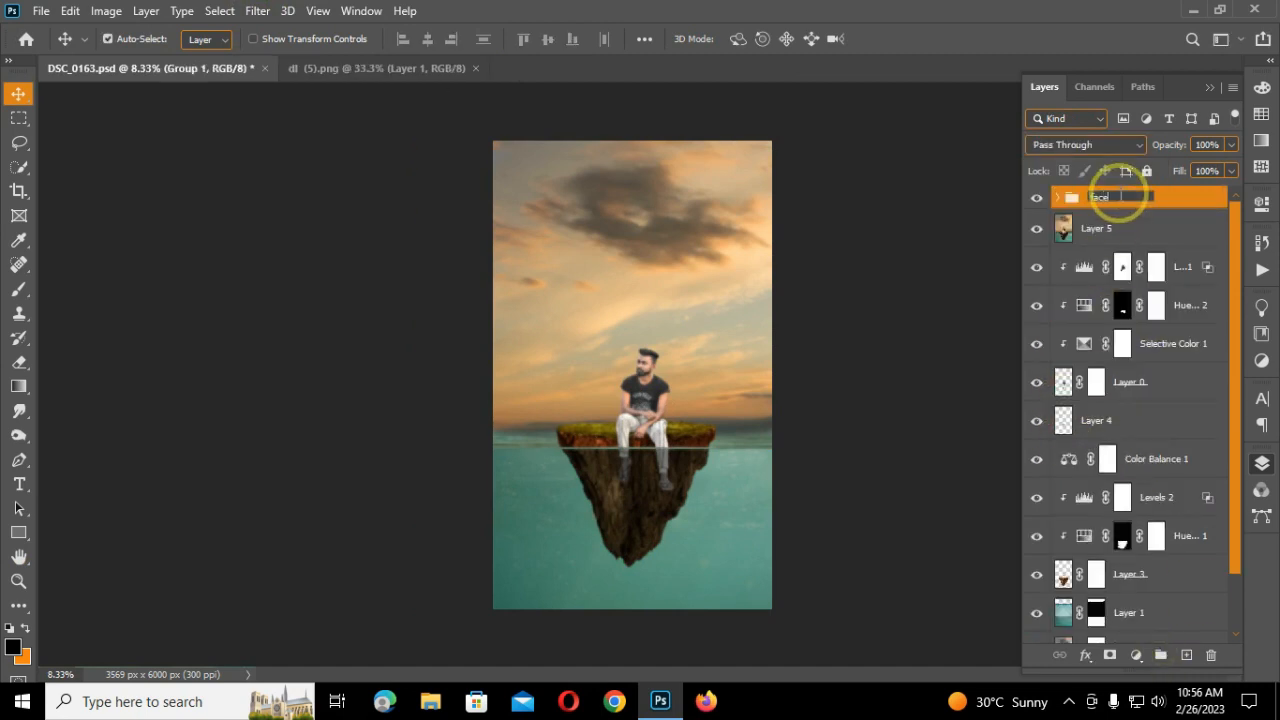
key(Return)
alt+click(1109, 654)
- Paint white on the face group's mask over the man's facial skin with a 20 px brush at 80% opacity
key(ctrl+plus)
key(ctrl+plus)
key(ctrl+plus)
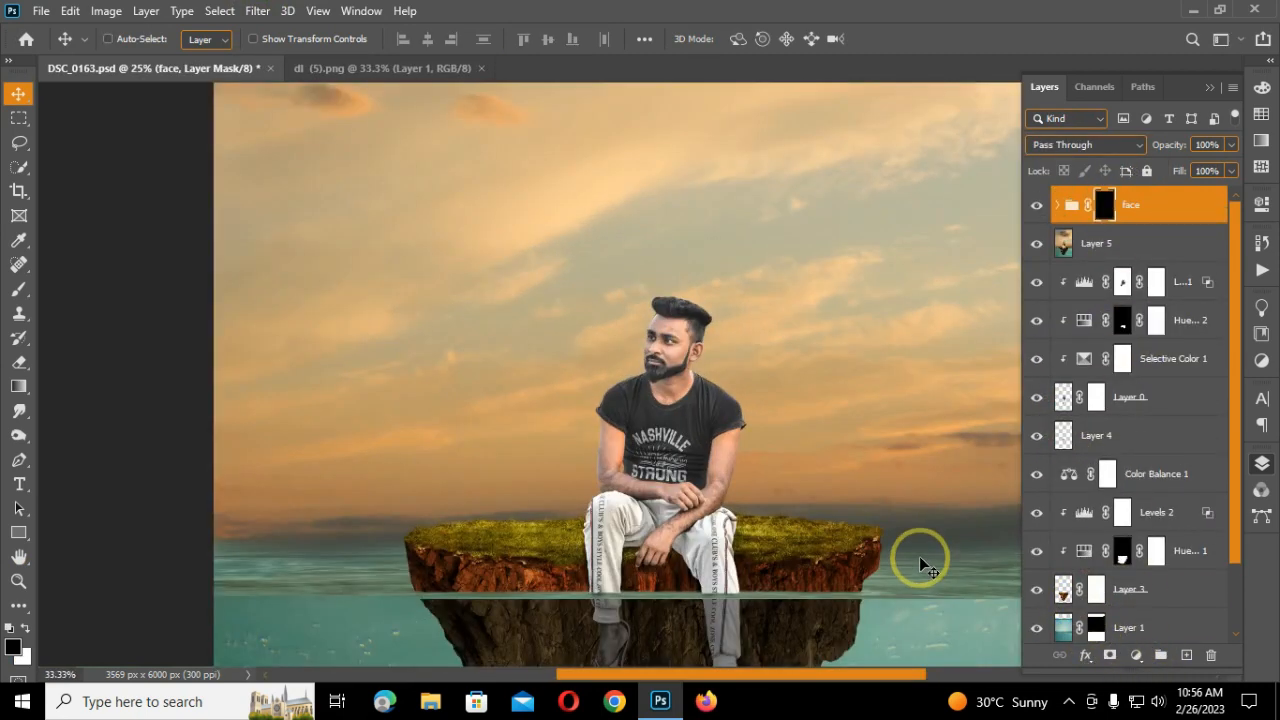
key(ctrl+plus)
key(ctrl+plus)
key(F7)
key(ctrl+plus)
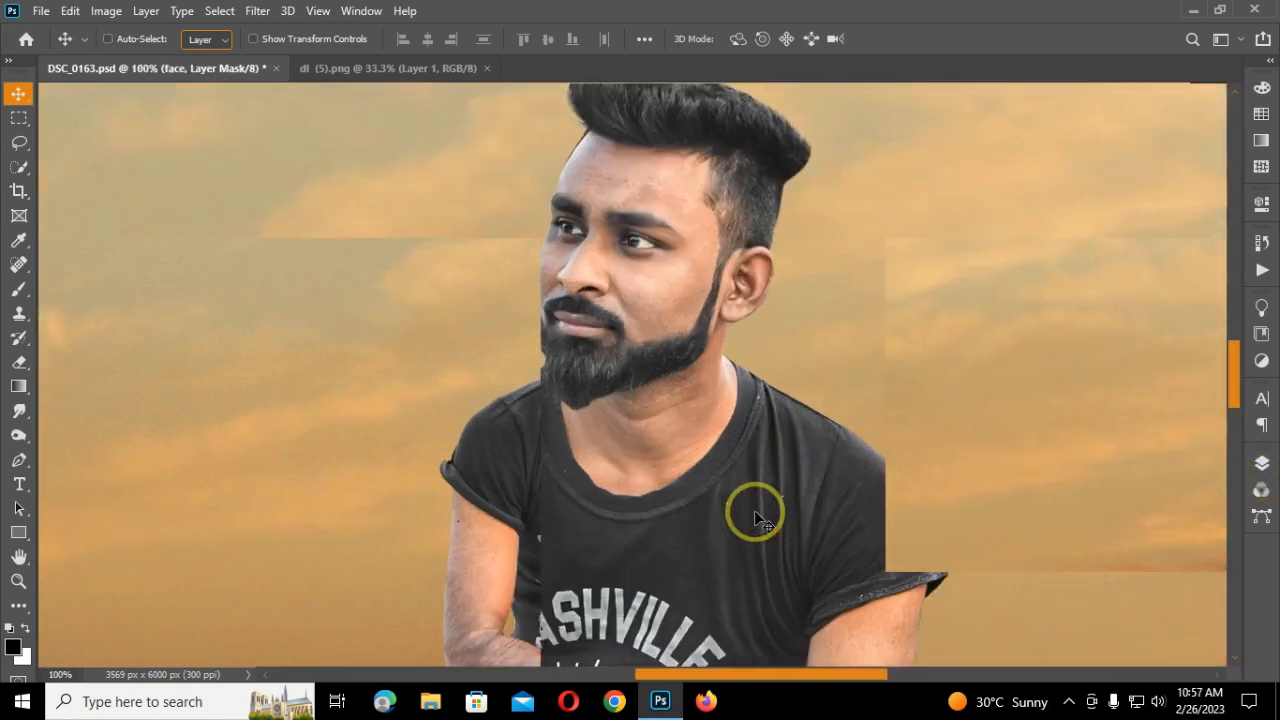
key(ctrl+plus)
click(18, 289)
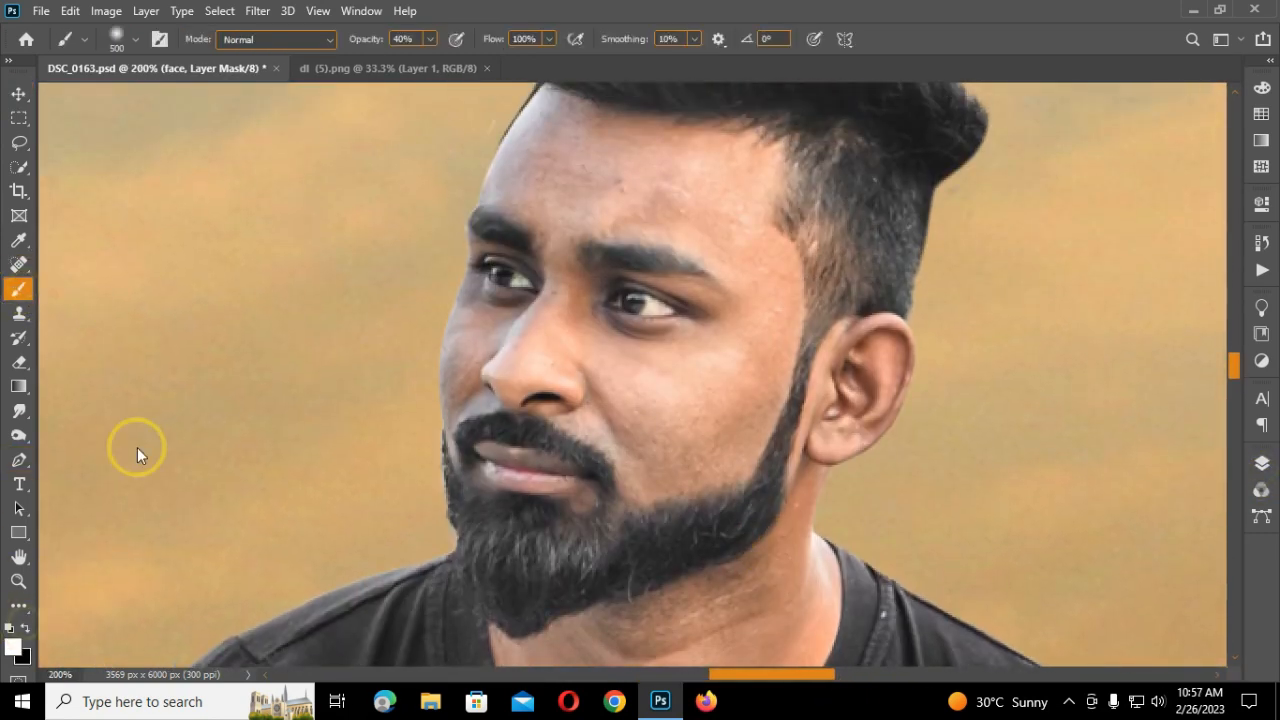
key(bracketleft)
key(bracketleft)
key(bracketleft)
key(bracketleft)
key(bracketleft)
key(bracketleft)
key(bracketleft)
key(bracketleft)
key(bracketleft)
key(bracketleft)
key(bracketleft)
key(bracketleft)
key(bracketleft)
key(bracketleft)
key(bracketleft)
key(bracketleft)
key(bracketleft)
key(bracketleft)
key(bracketleft)
key(bracketleft)
key(bracketright)
drag(643, 373, 650, 460)
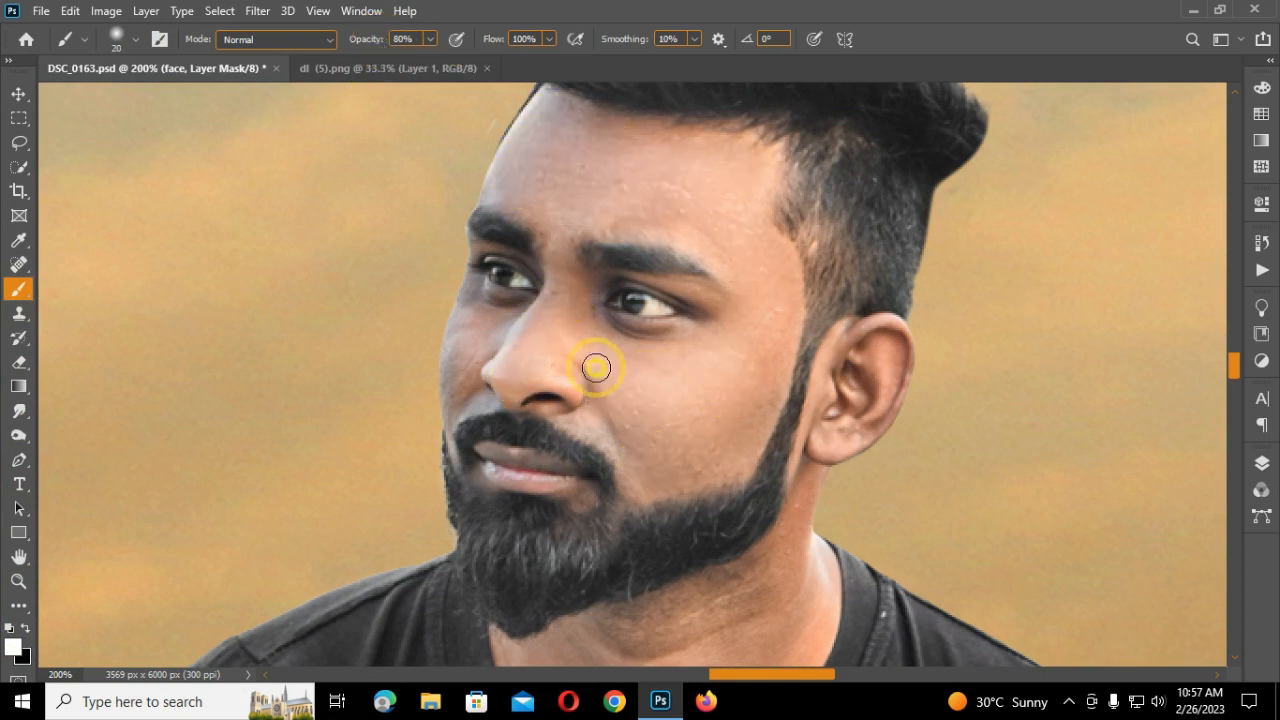
- Paint white on the face group's mask over the man's neck, arms and hands at 80% opacity, enlarging the brush to 60 px
scroll(630, 455, down, 3)
key(ctrl+minus)
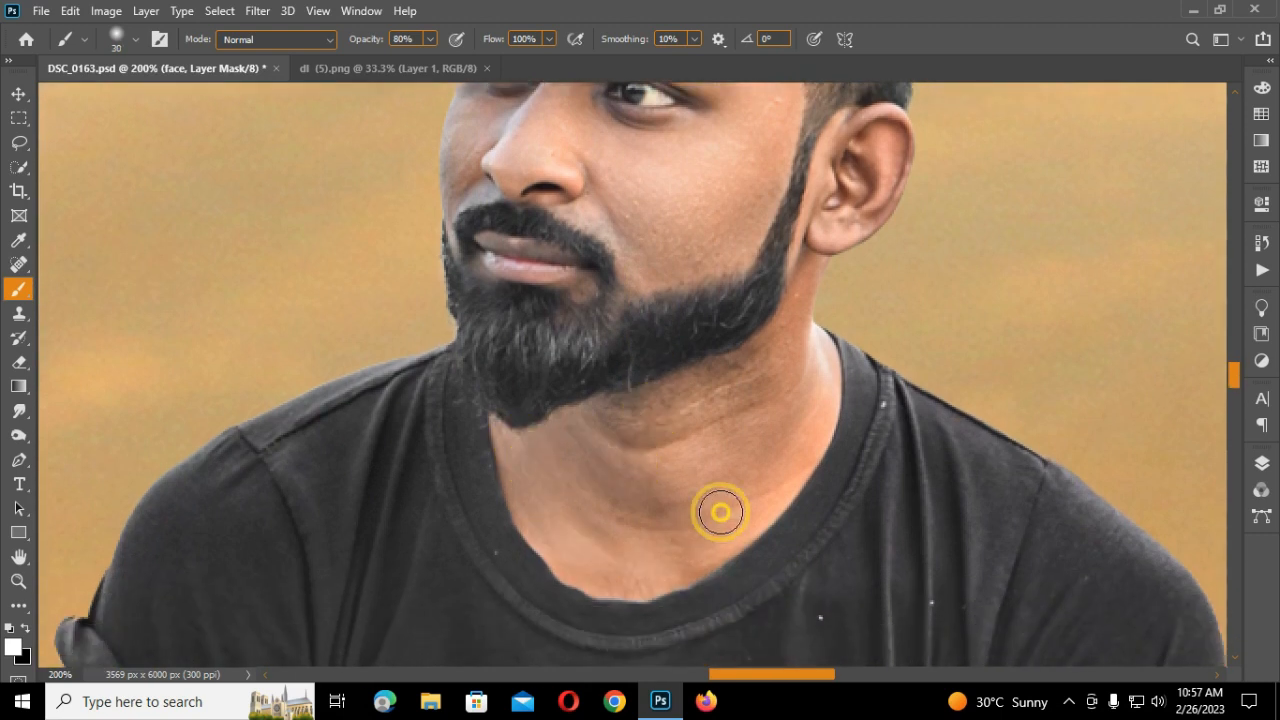
key(ctrl+minus)
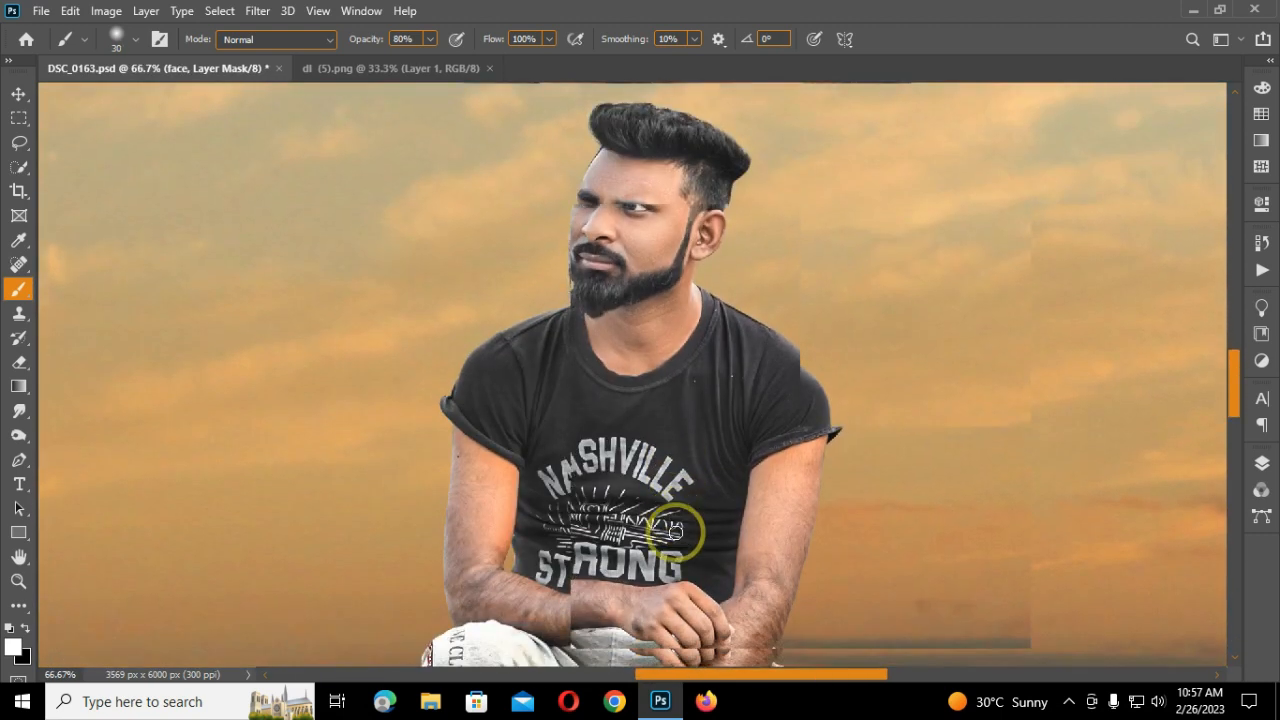
scroll(600, 490, down, 2)
click(490, 371)
mouse_move(470, 480)
mouse_down()
mouse_move(647, 515)
mouse_move(751, 487)
mouse_move(800, 384)
mouse_move(705, 570)
mouse_up()
scroll(692, 568, down, 3)
key(bracketleft)
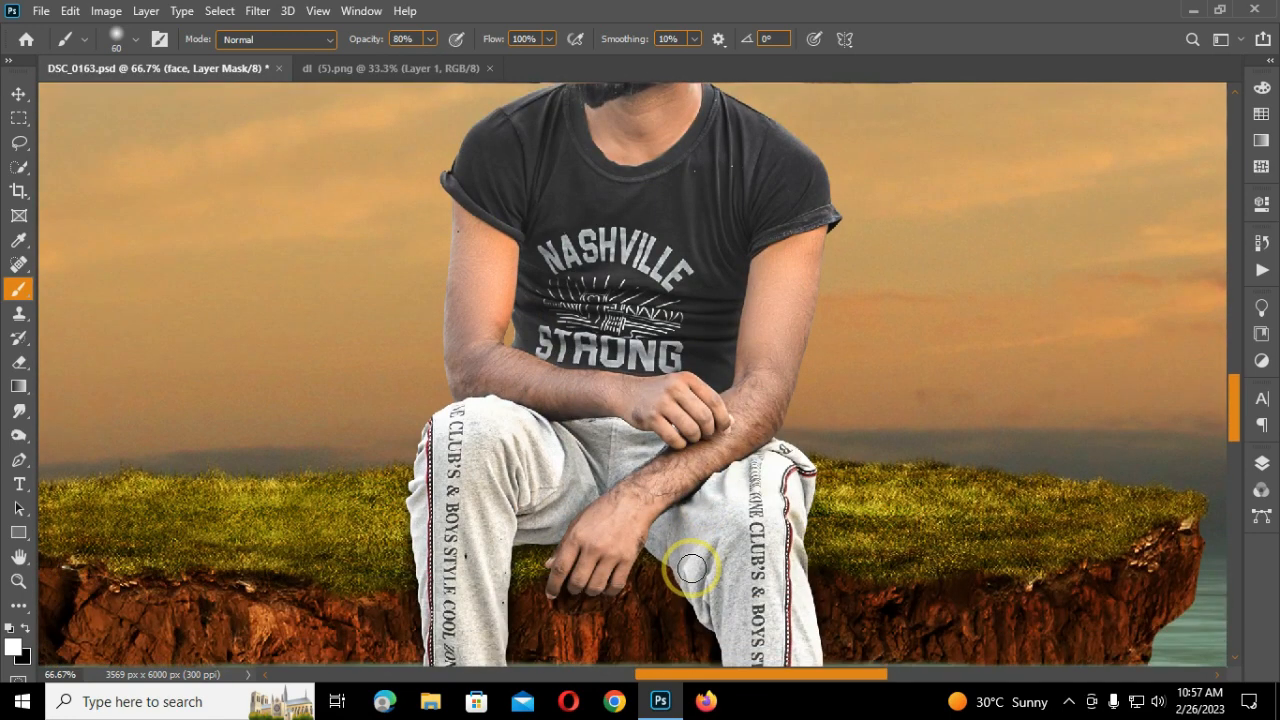
- Stamp the retouched composite into a new top layer and flatten the image
key(ctrl+minus)
key(ctrl+minus)
key(ctrl+minus)
key(ctrl+minus)
key(ctrl+minus)
key(ctrl+minus)
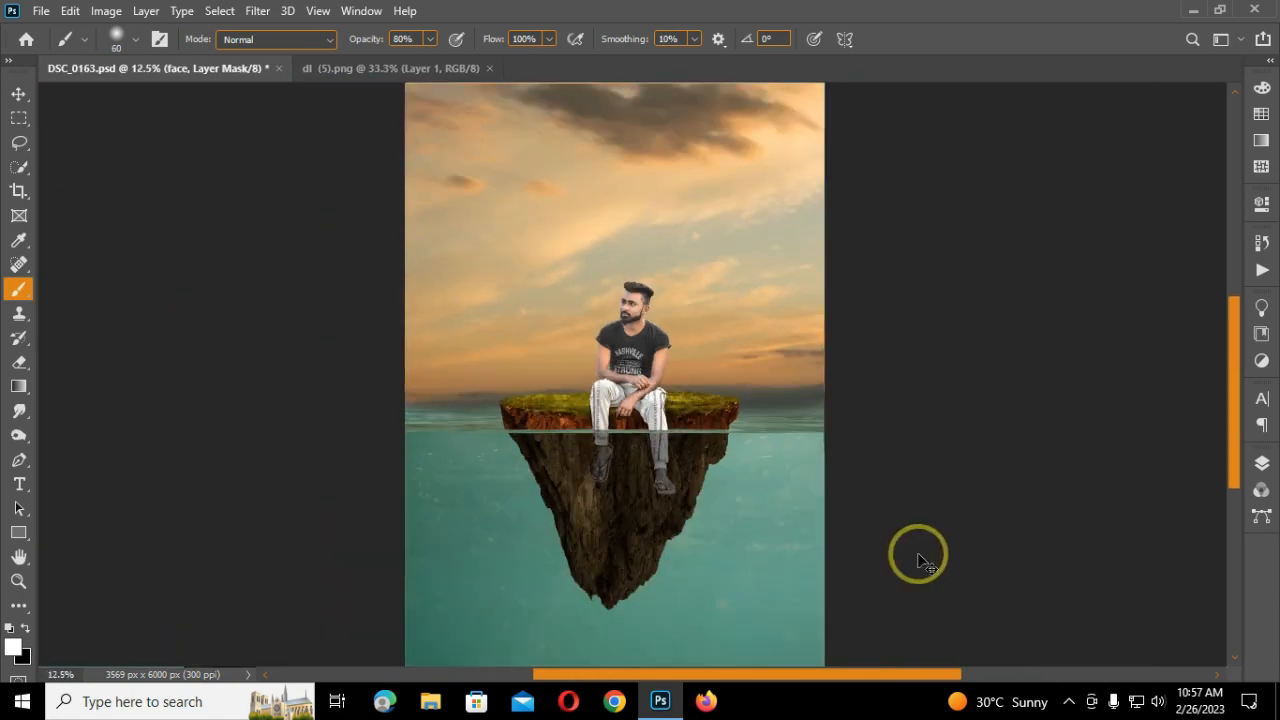
click(1261, 463)
key(ctrl+shift+alt+e)
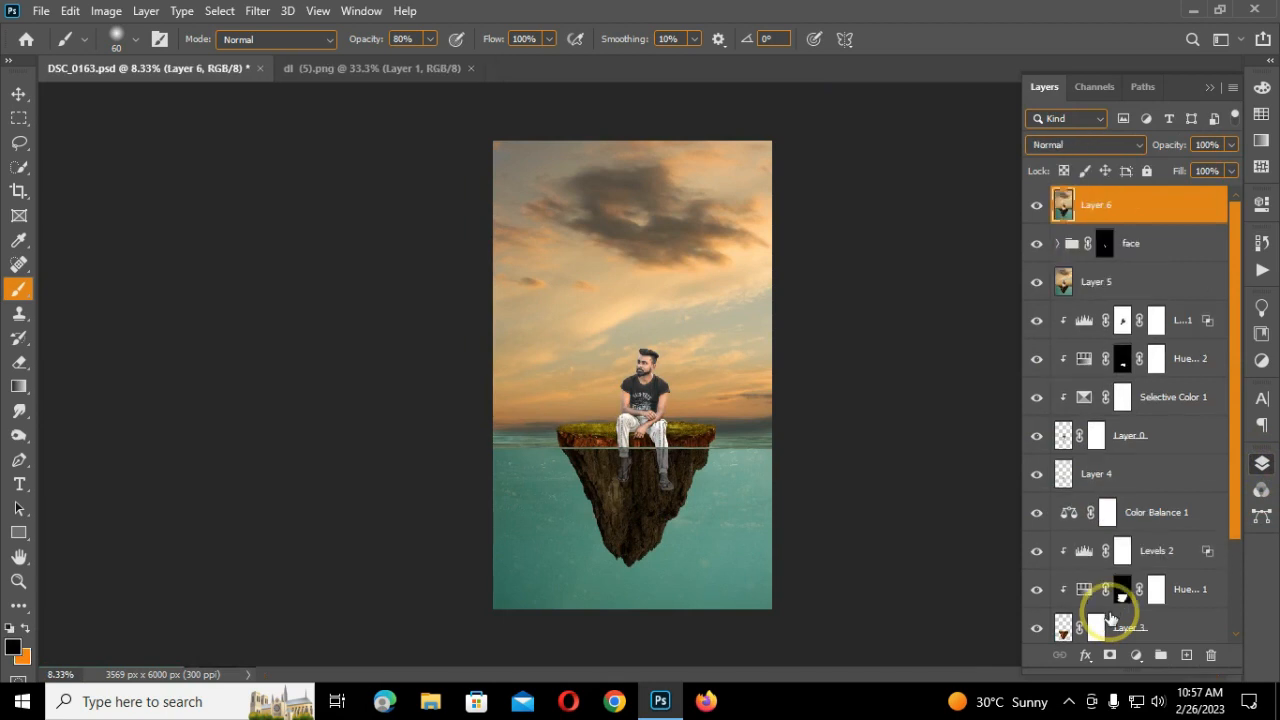
right_click(1083, 267)
click(1026, 587)
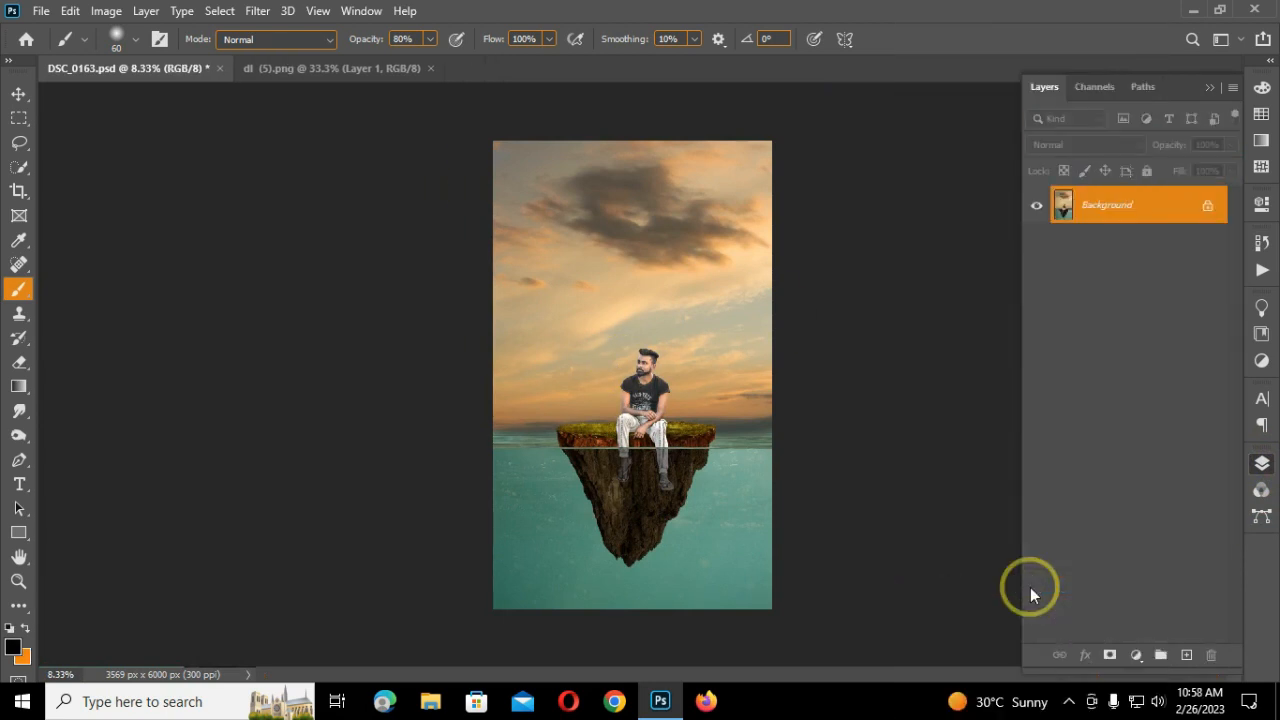
- Duplicate the flattened background and crop strips off the image's upper and lower edges, down to 3569 x 5616 px
key(ctrl+j)
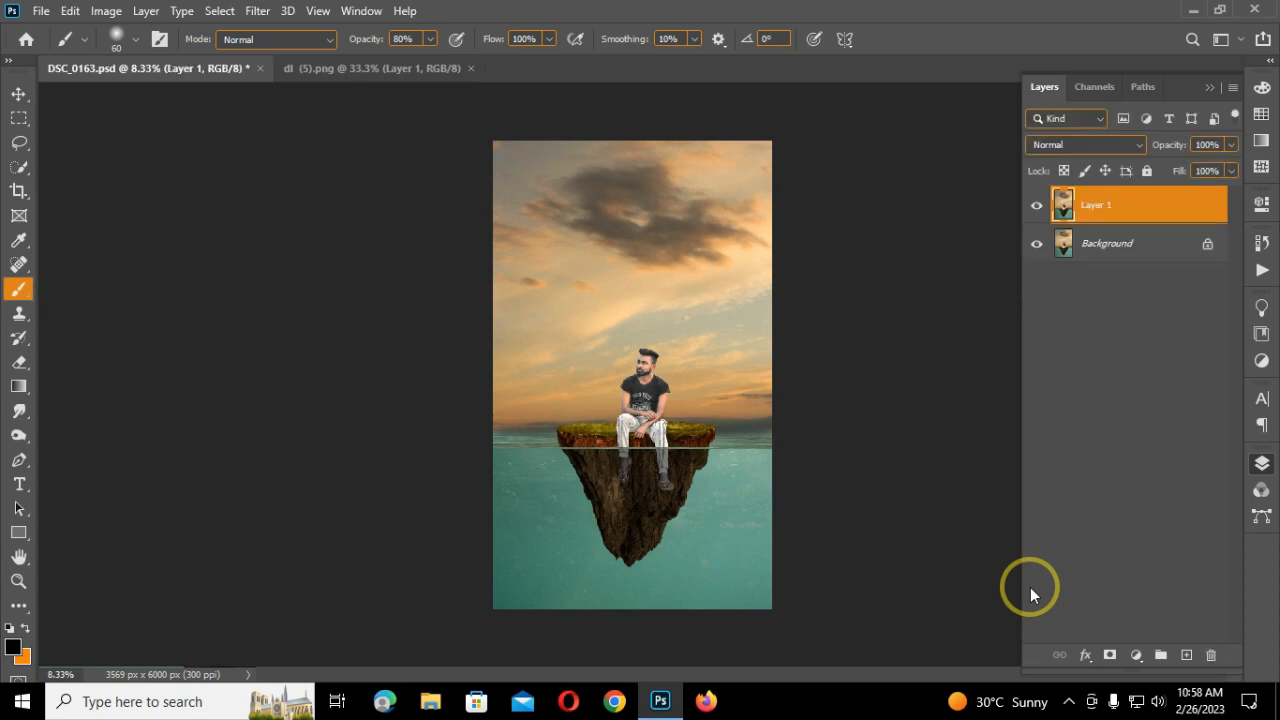
click(19, 190)
drag(631, 600, 631, 590)
drag(628, 149, 634, 157)
click(983, 39)
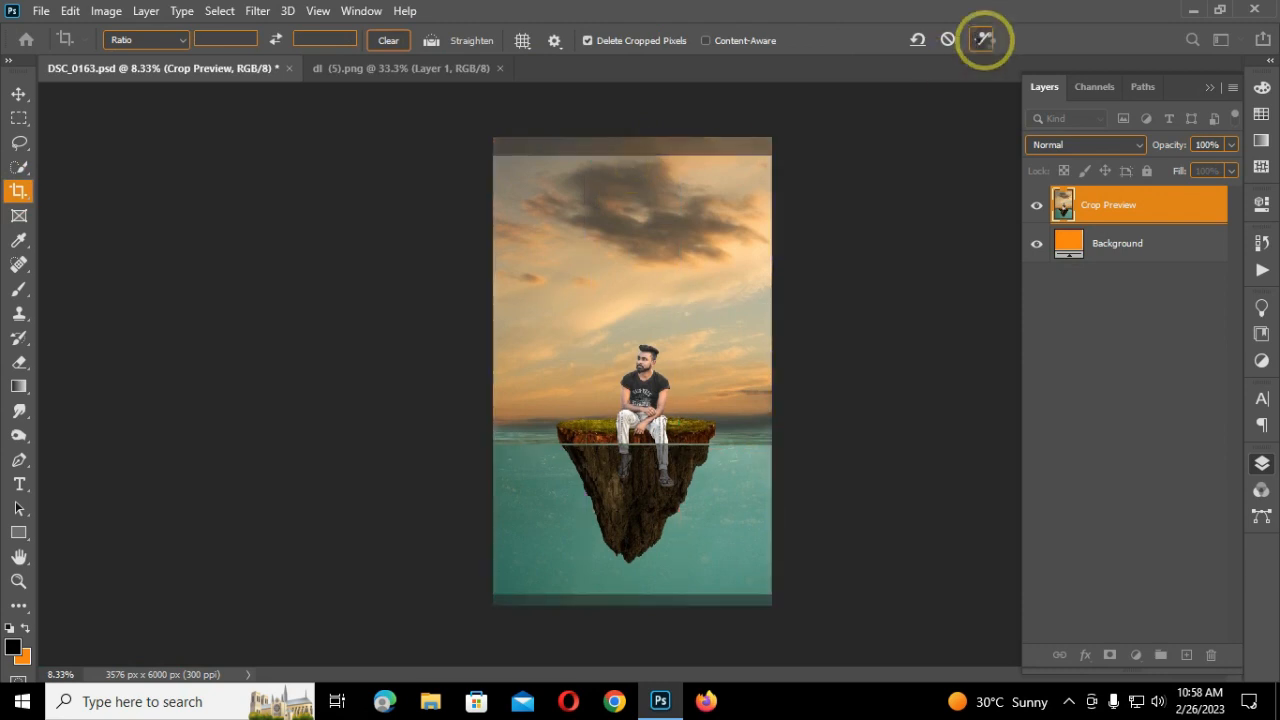
- Unlock the background layer and duplicate Layer 1
click(14, 94)
click(1208, 245)
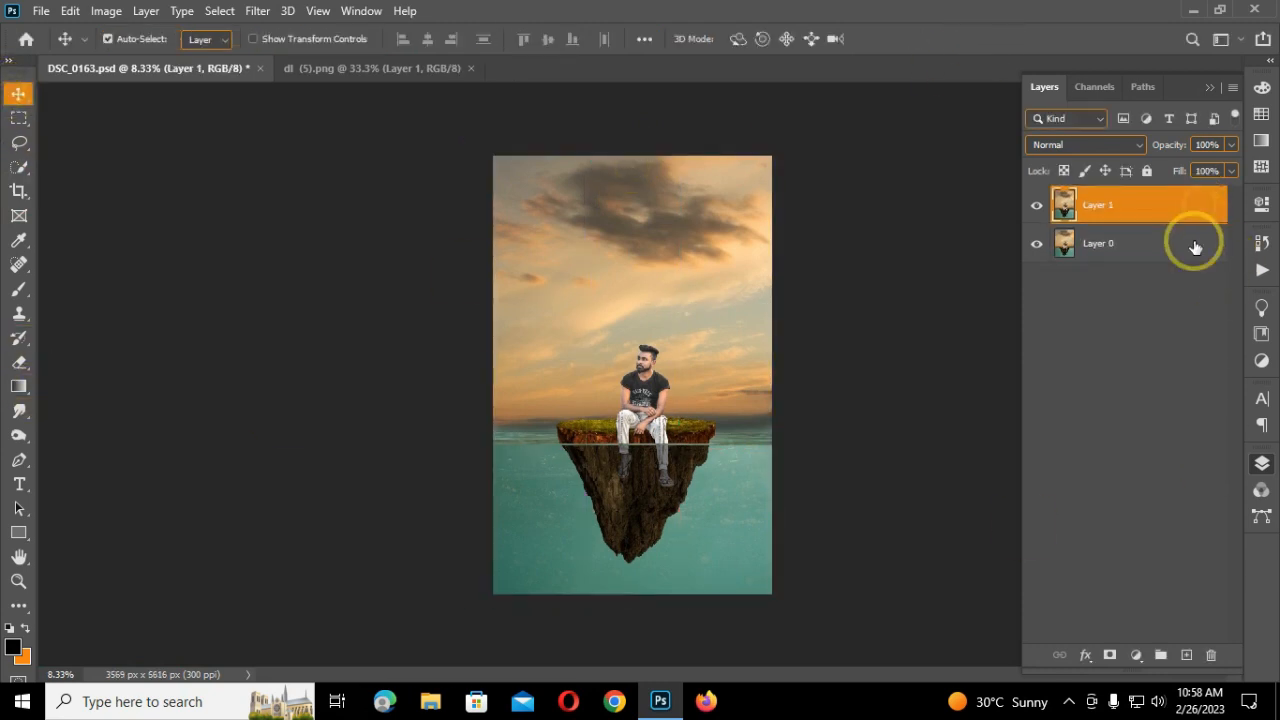
key(ctrl+j)
- Try a black-to-orange Gradient Map adjustment over the composite with different blend modes, and delete it
click(1141, 655)
click(1170, 631)
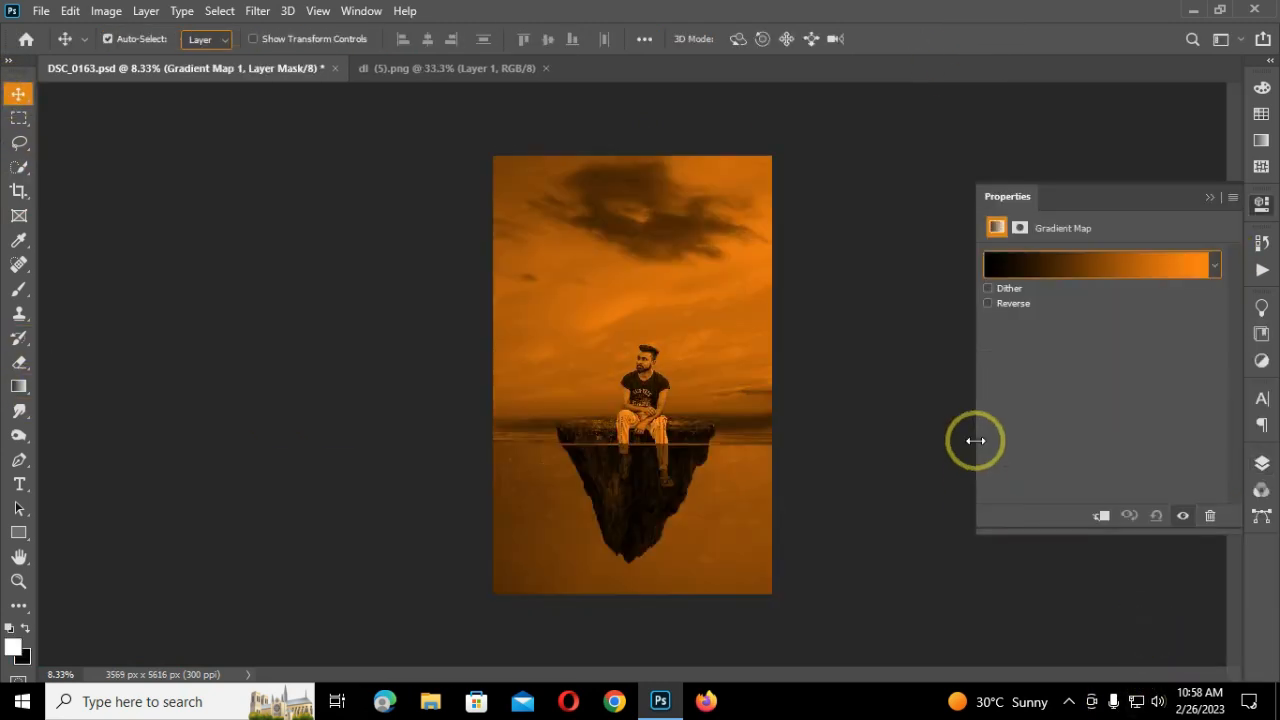
click(1210, 198)
click(1085, 145)
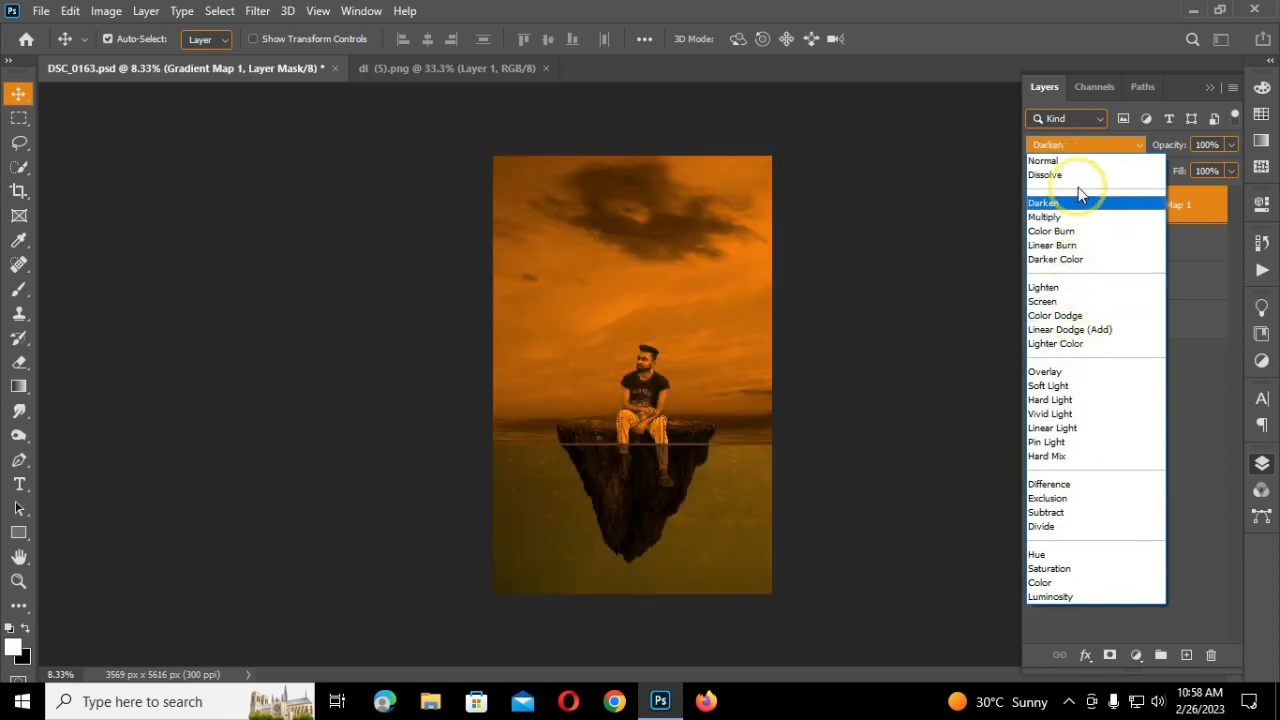
click(1112, 142)
key(Delete)
click(1135, 655)
click(1135, 658)
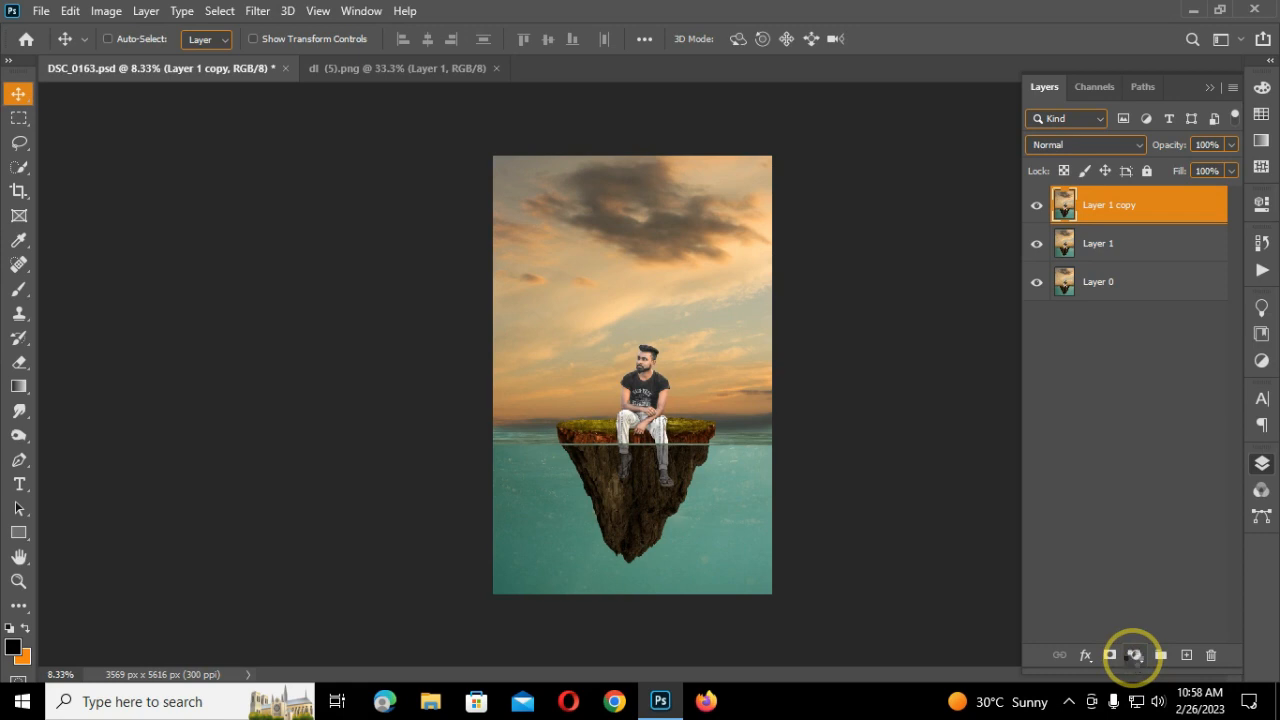
- Color-grade Layer 1 copy in Camera Raw with a before/after view, tinting midtones slightly yellow-green and highlights slightly orange
key(shift+ctrl+a)
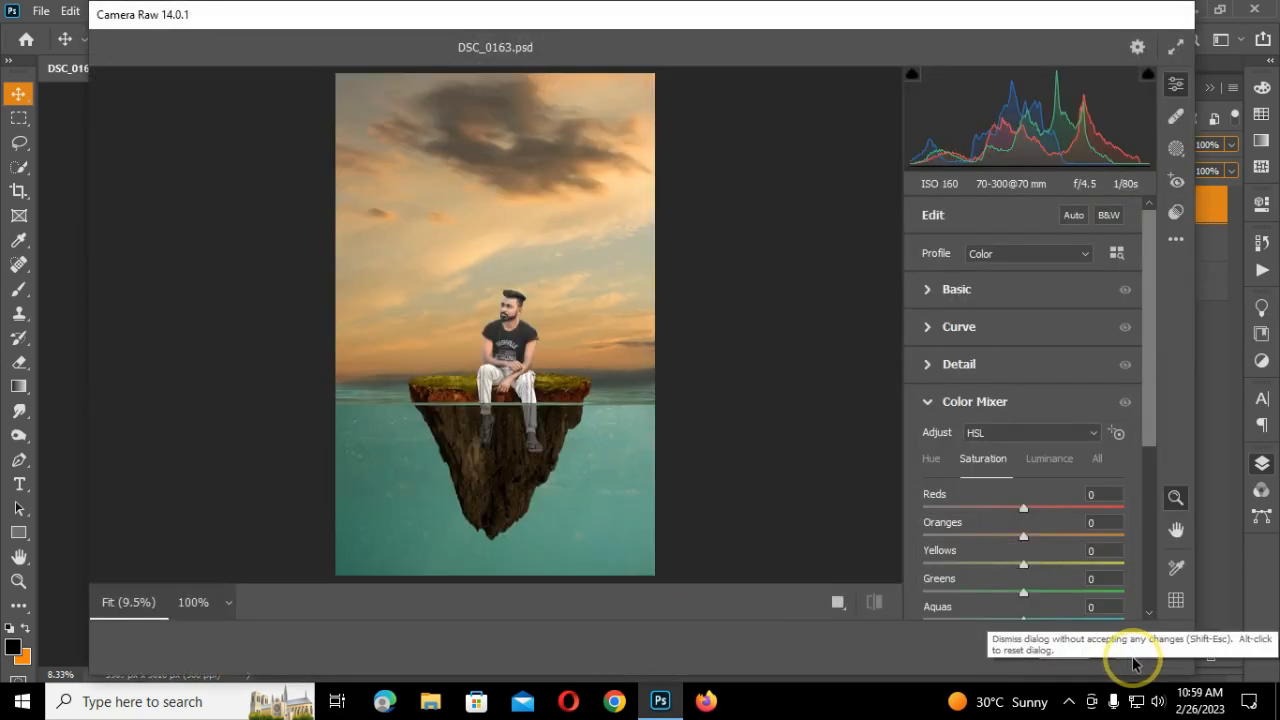
click(785, 602)
click(937, 400)
click(930, 440)
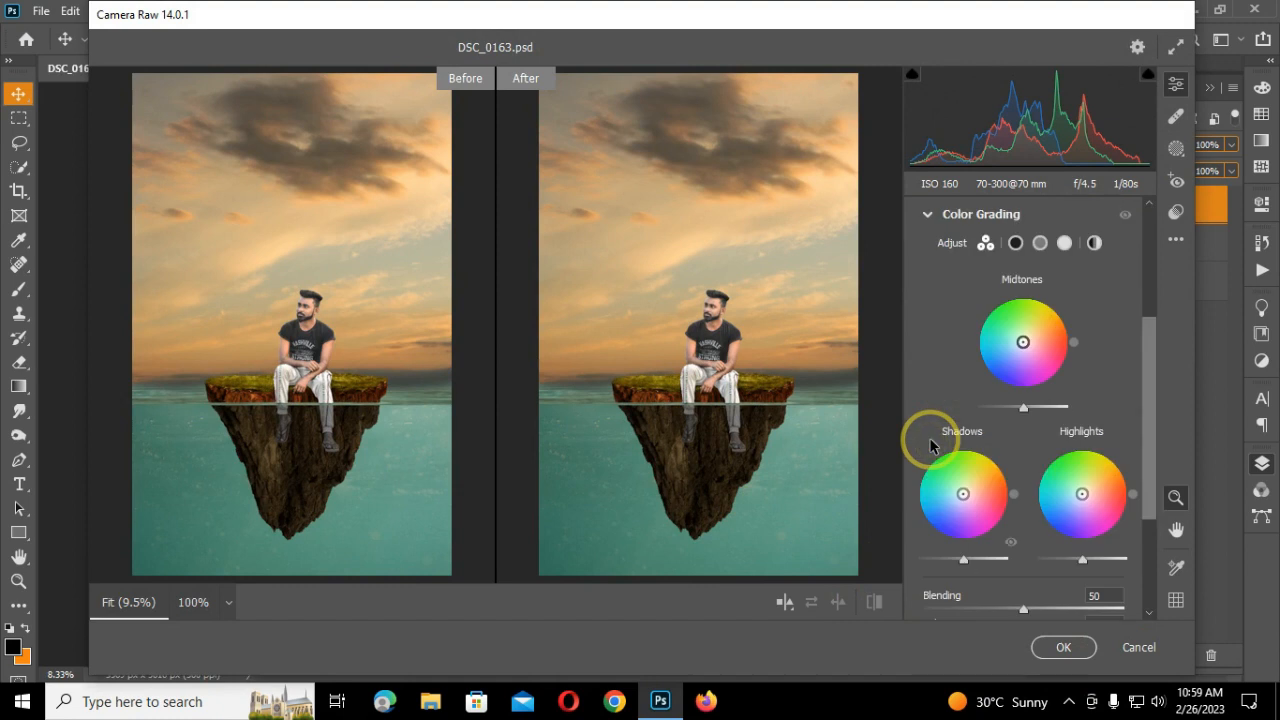
drag(1023, 342, 1026, 334)
mouse_move(963, 494)
mouse_down()
mouse_move(978, 497)
mouse_move(965, 495)
mouse_up()
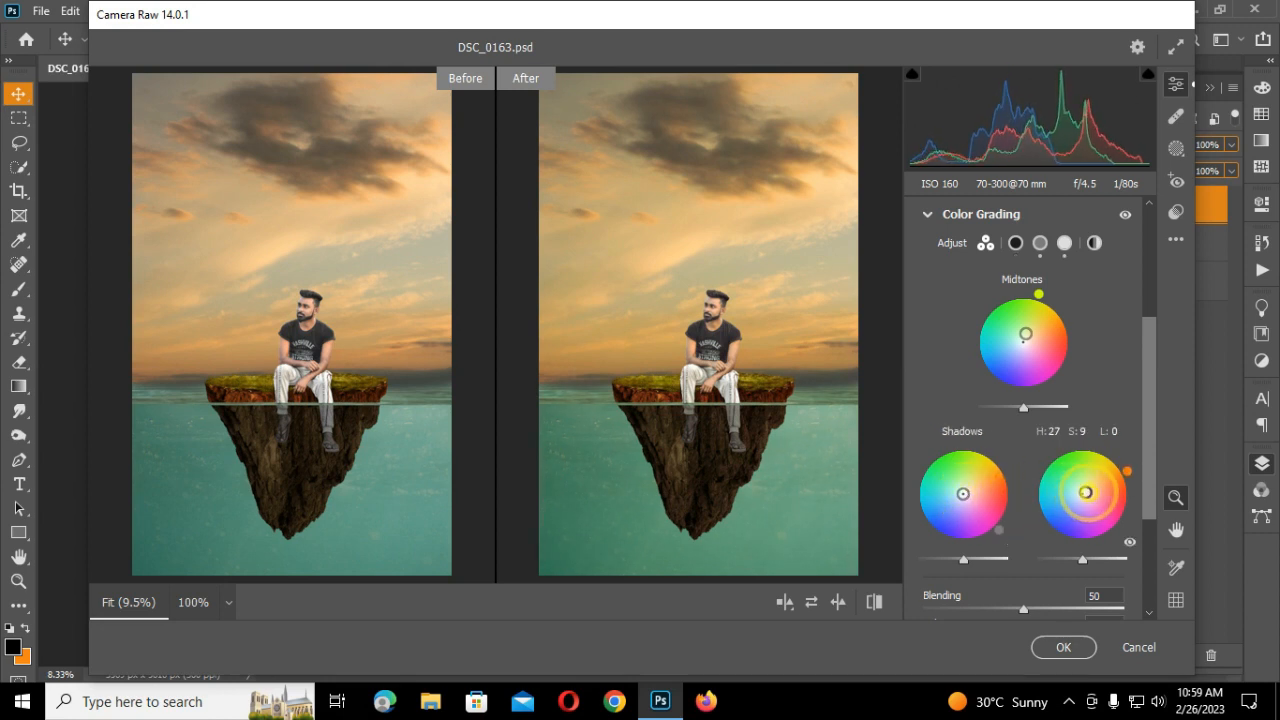
scroll(737, 451, up, 3)
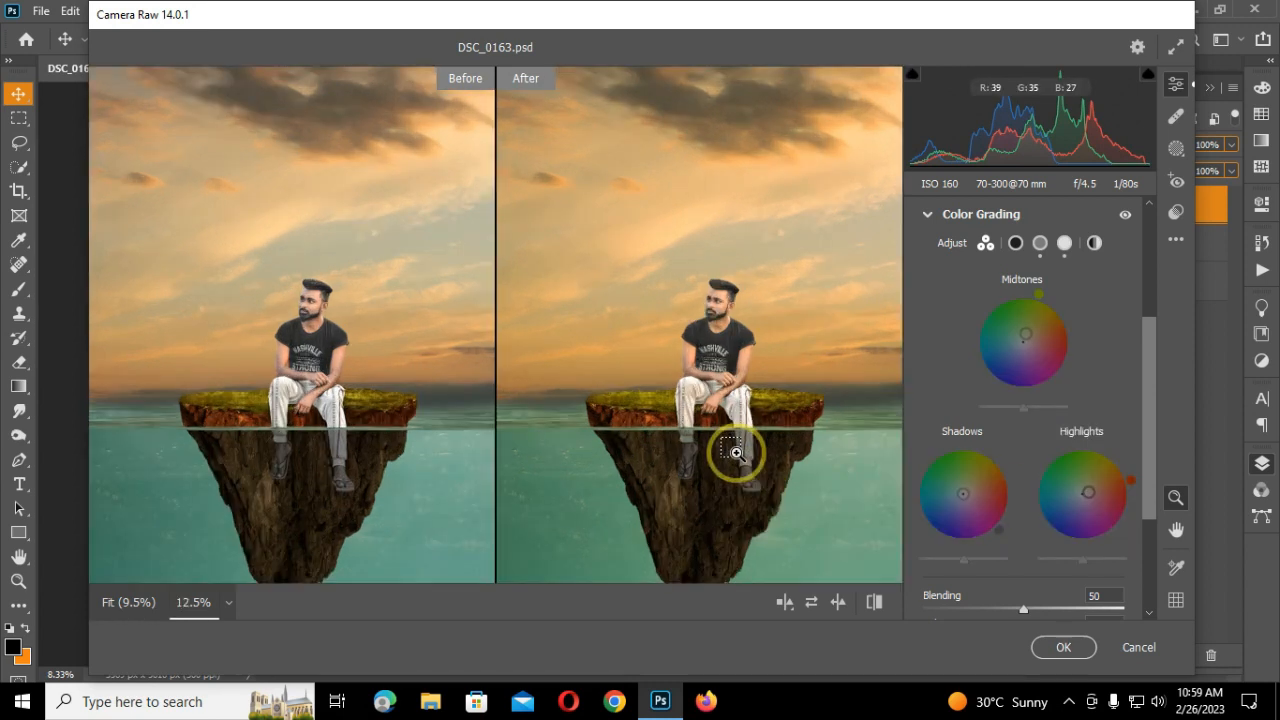
right_click(676, 220)
click(768, 232)
- Darken the edges with an inverted radial gradient mask around the man at -2.50 Exposure, and apply the Camera Raw edits
click(1176, 148)
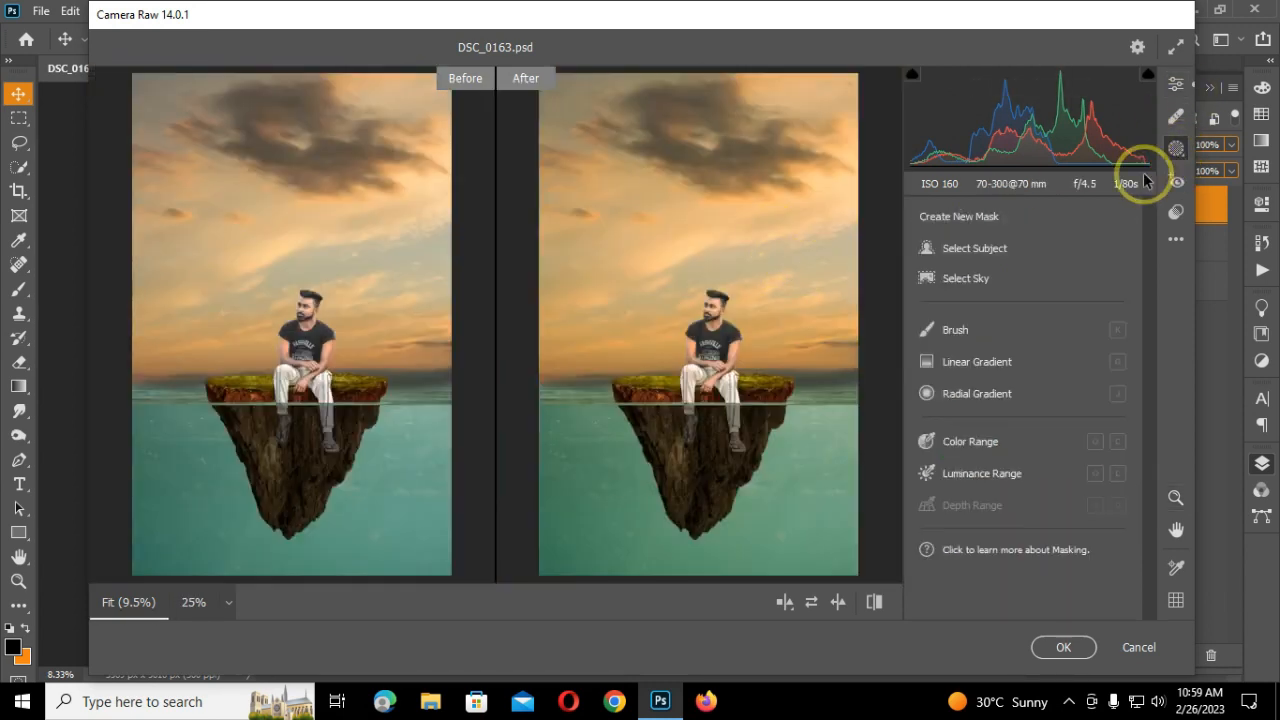
click(951, 397)
drag(771, 337, 877, 563)
click(1063, 435)
scroll(1063, 440, down, 3)
drag(1022, 460, 958, 462)
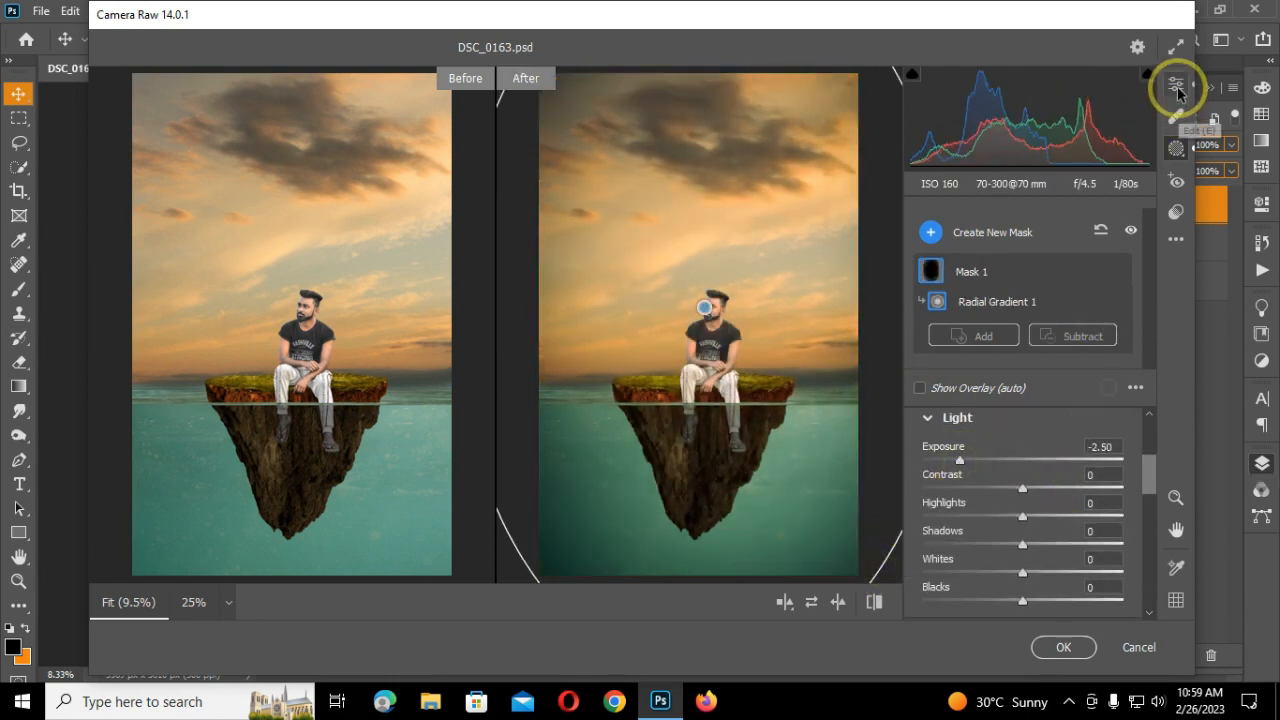
click(1176, 84)
click(931, 214)
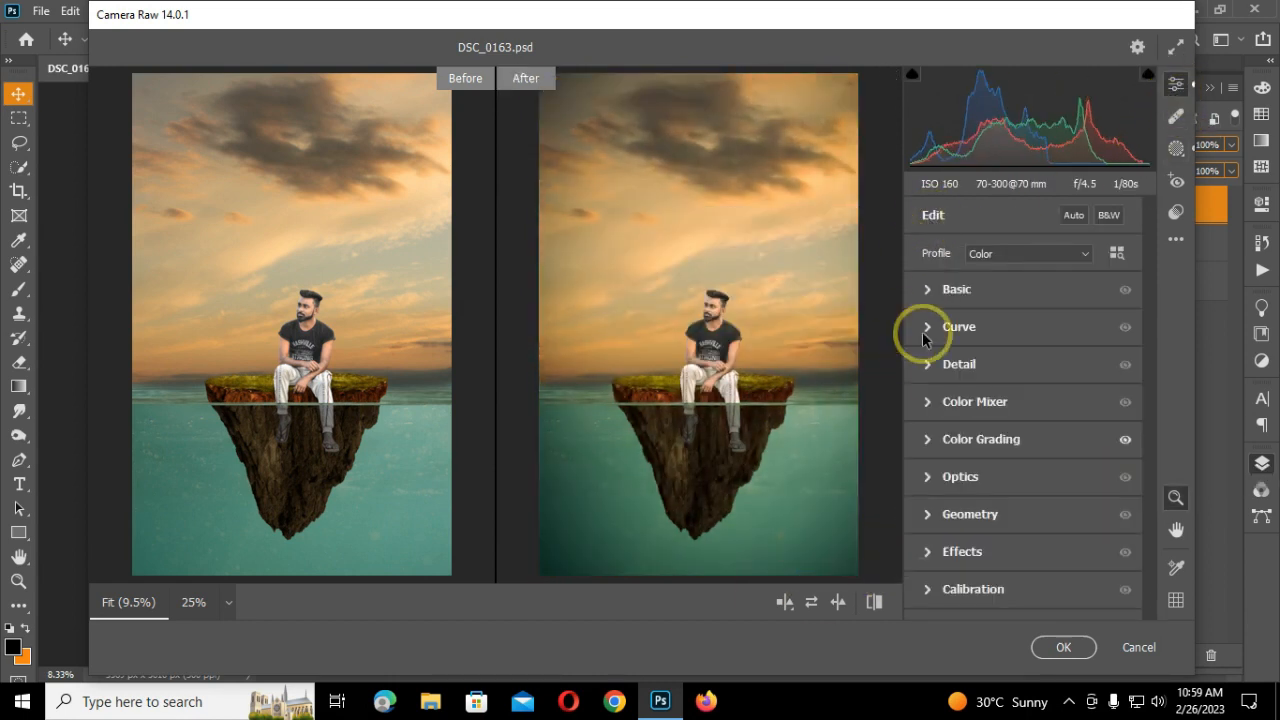
click(1052, 645)
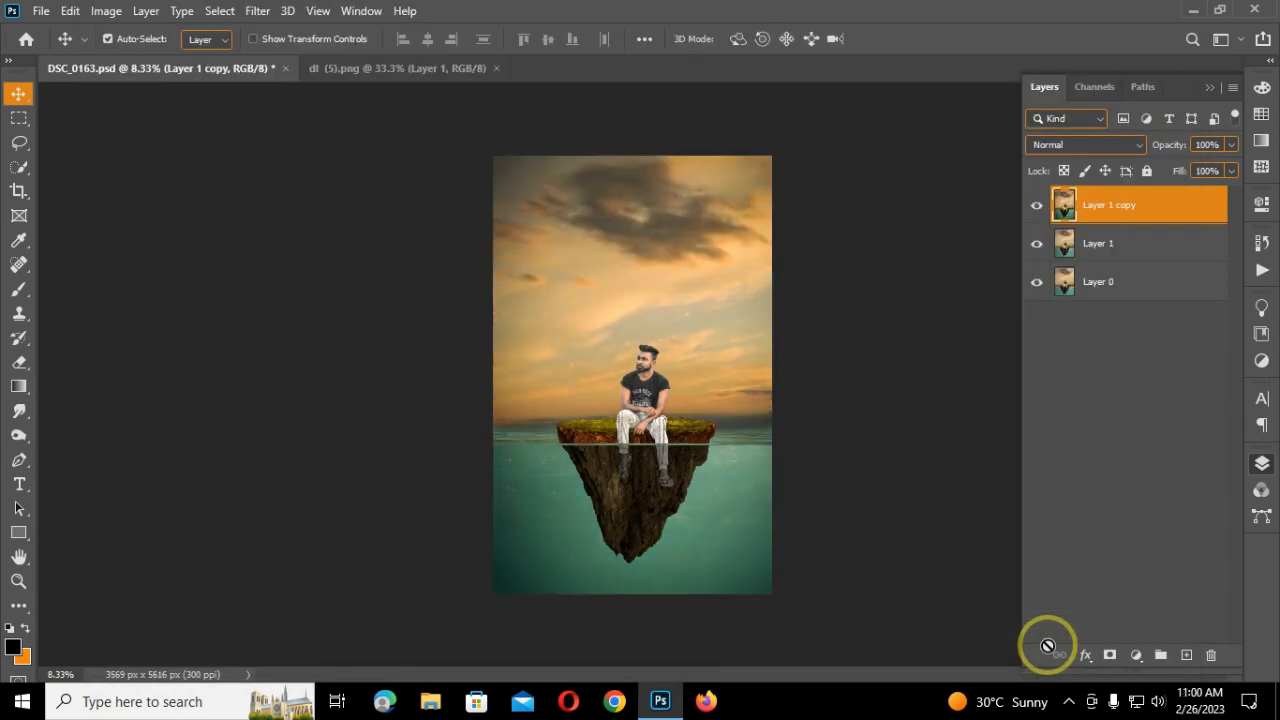
- Duplicate the graded layer and add a Color Lookup adjustment above it using the 3Strip.look 3D LUT
key(ctrl+j)
click(1136, 655)
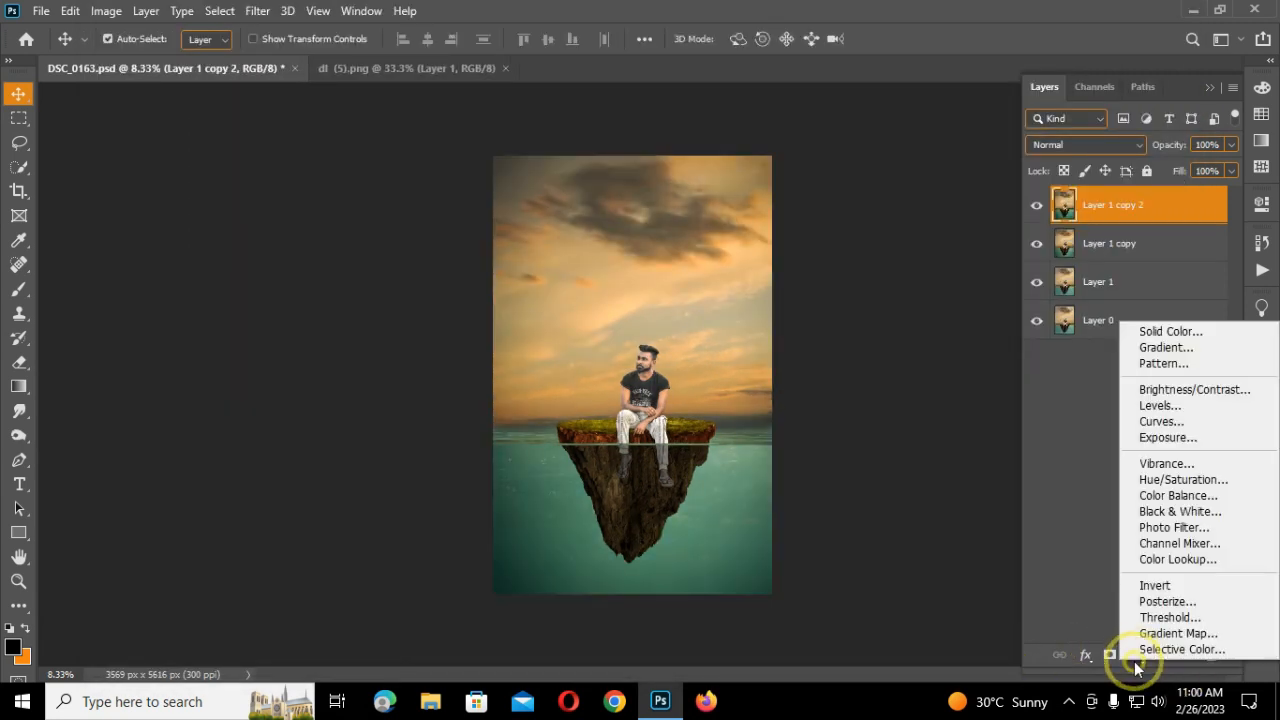
click(1165, 556)
click(1123, 251)
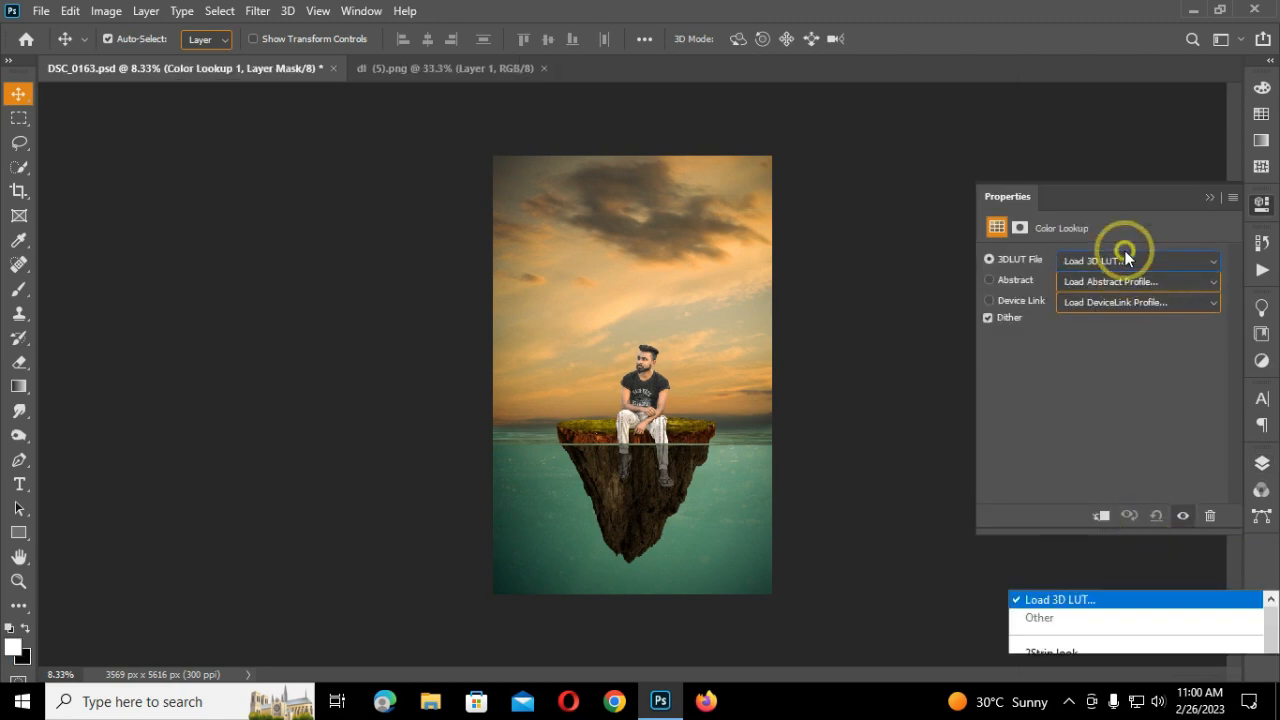
click(1093, 69)
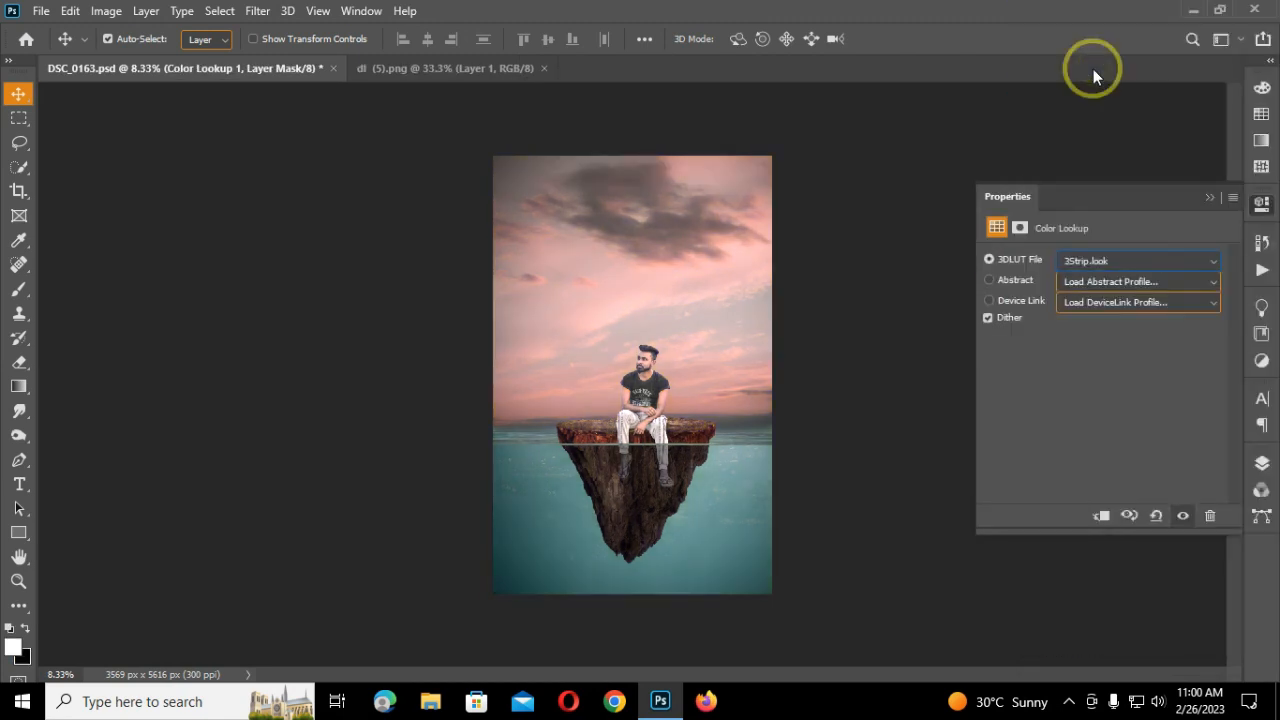
- Switch the Color Lookup adjustment to the FallColors.look 3D LUT and set its blend mode to Hue
key(Down)
key(Down)
key(Down)
key(Down)
key(Down)
key(Down)
key(Down)
key(Down)
key(Down)
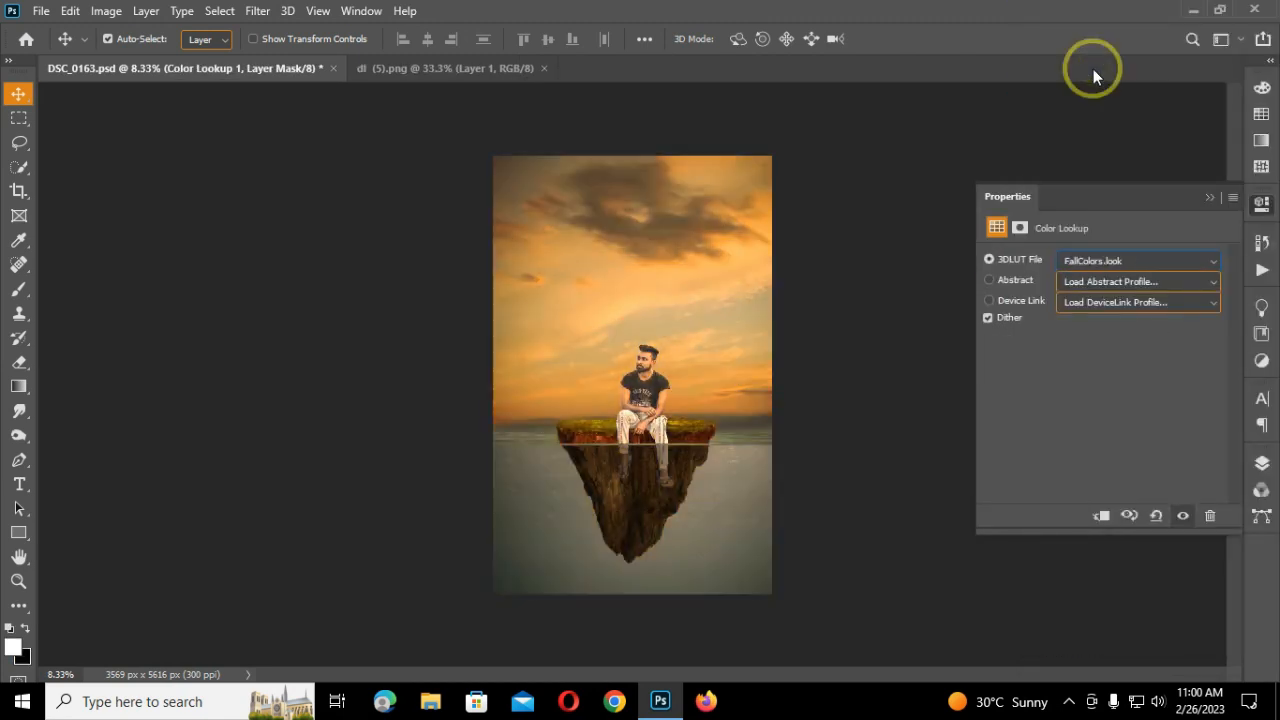
click(1263, 466)
click(1082, 140)
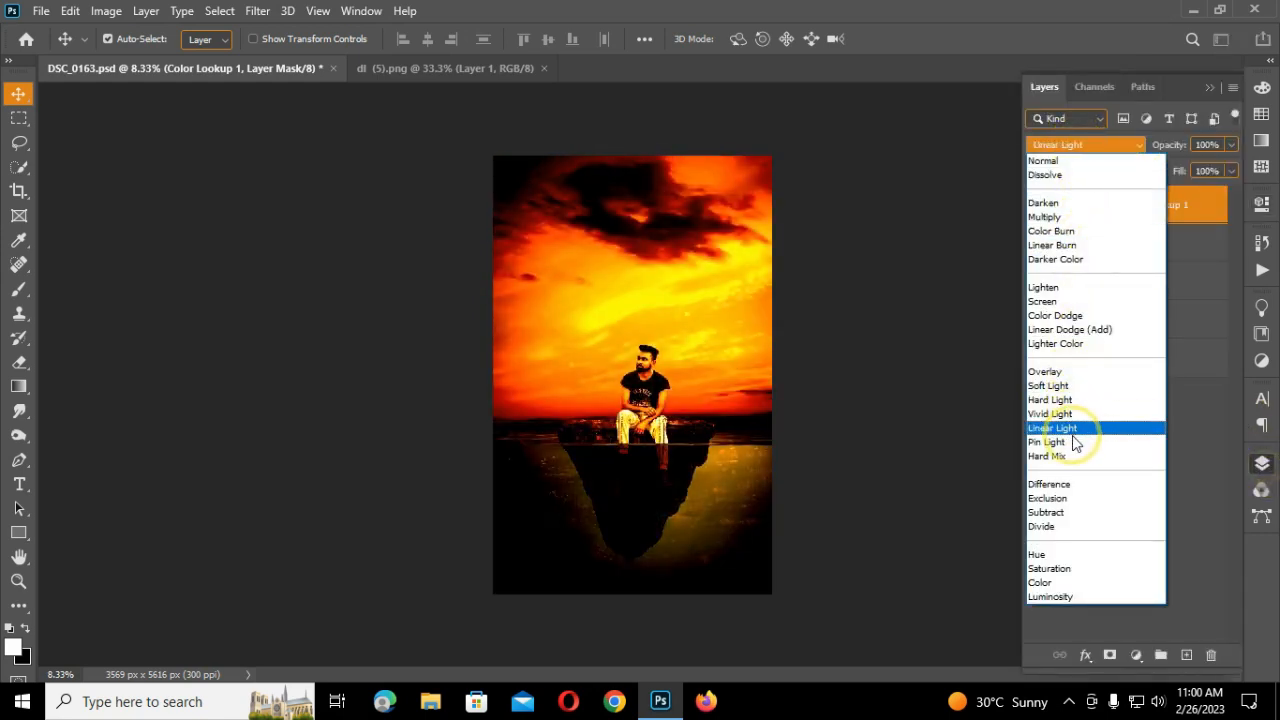
click(1062, 556)
key(ctrl+plus)
key(ctrl+plus)
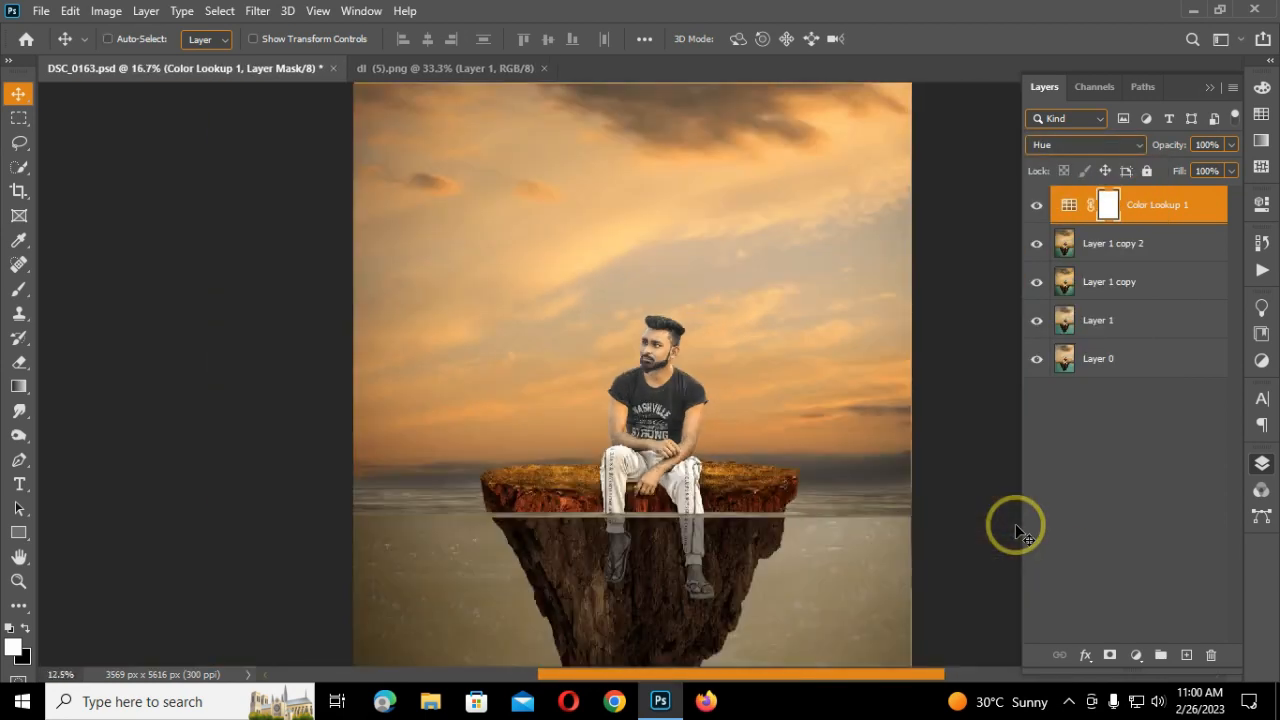
- Add a black mask to the Color Lookup 1 layer, and close the dl (5).png document
key(ctrl+minus)
key(ctrl+minus)
click(1109, 655)
key(ctrl+plus)
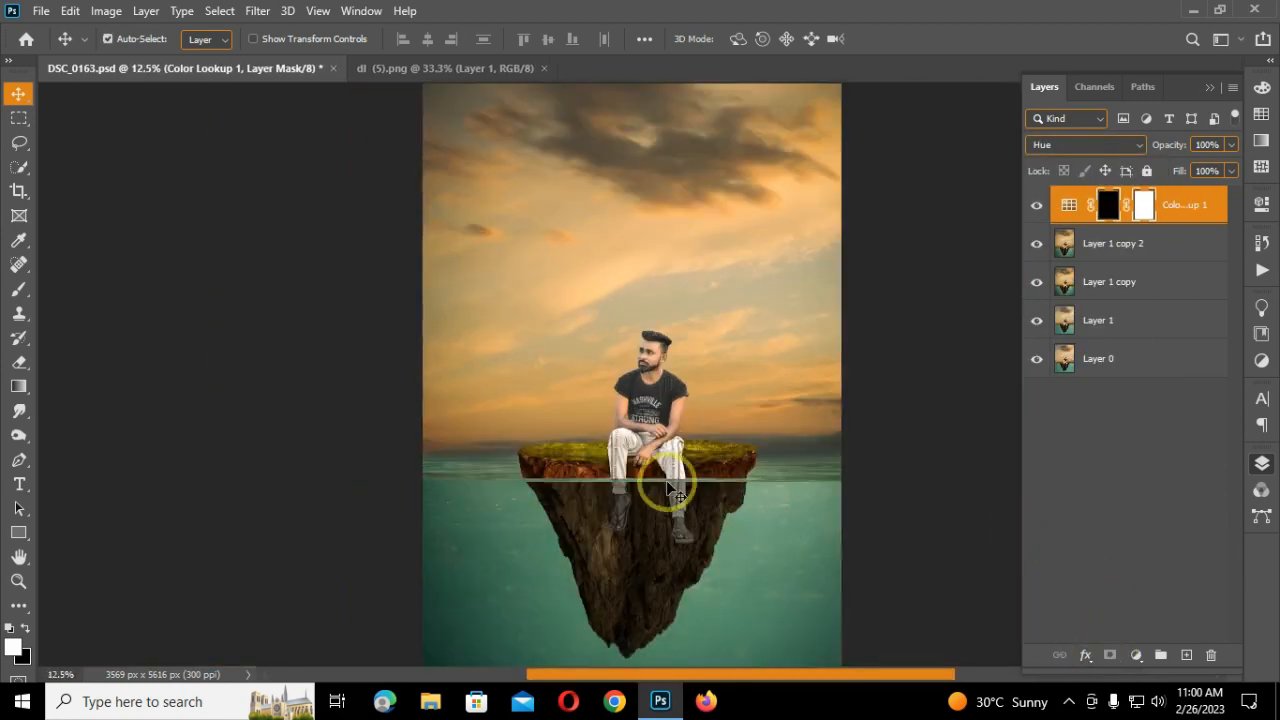
click(19, 289)
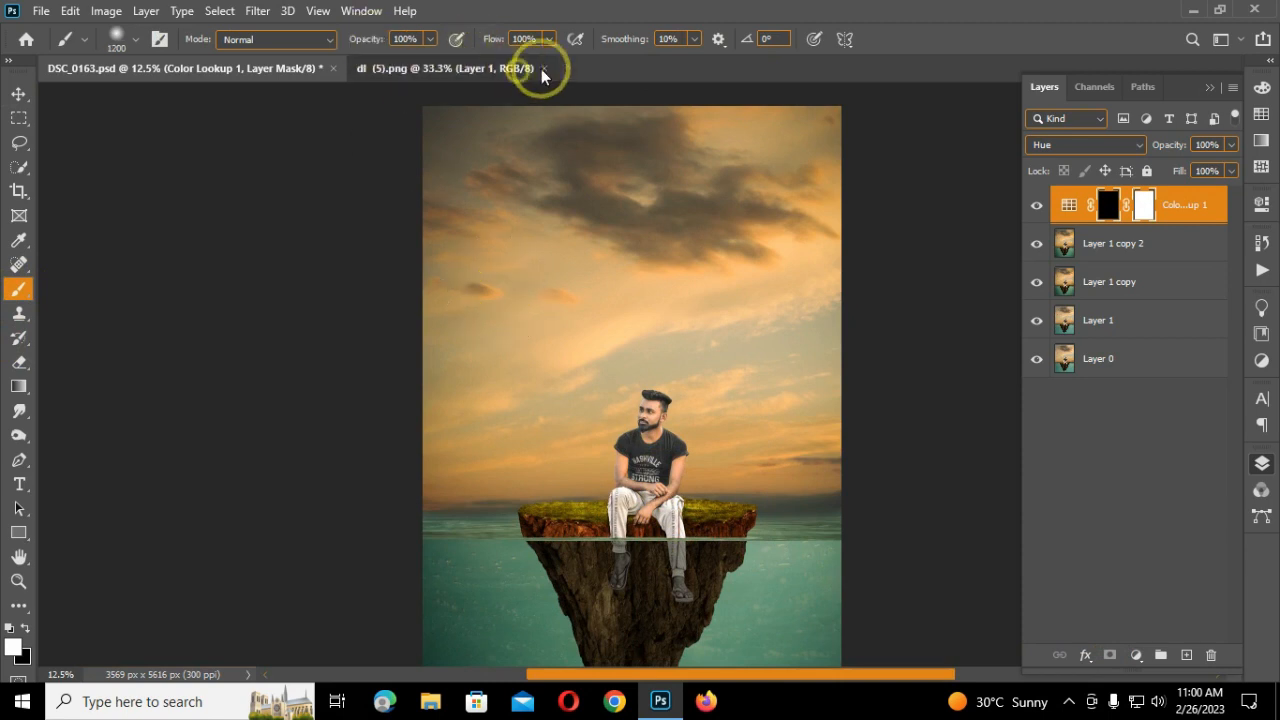
click(543, 68)
- Paint white on the Color Lookup mask over the sky with a large soft brush of about 1200 px
mouse_move(237, 251)
mouse_down()
mouse_move(847, 303)
mouse_move(536, 342)
mouse_move(501, 414)
mouse_up()
key(ctrl+plus)
key(ctrl+plus)
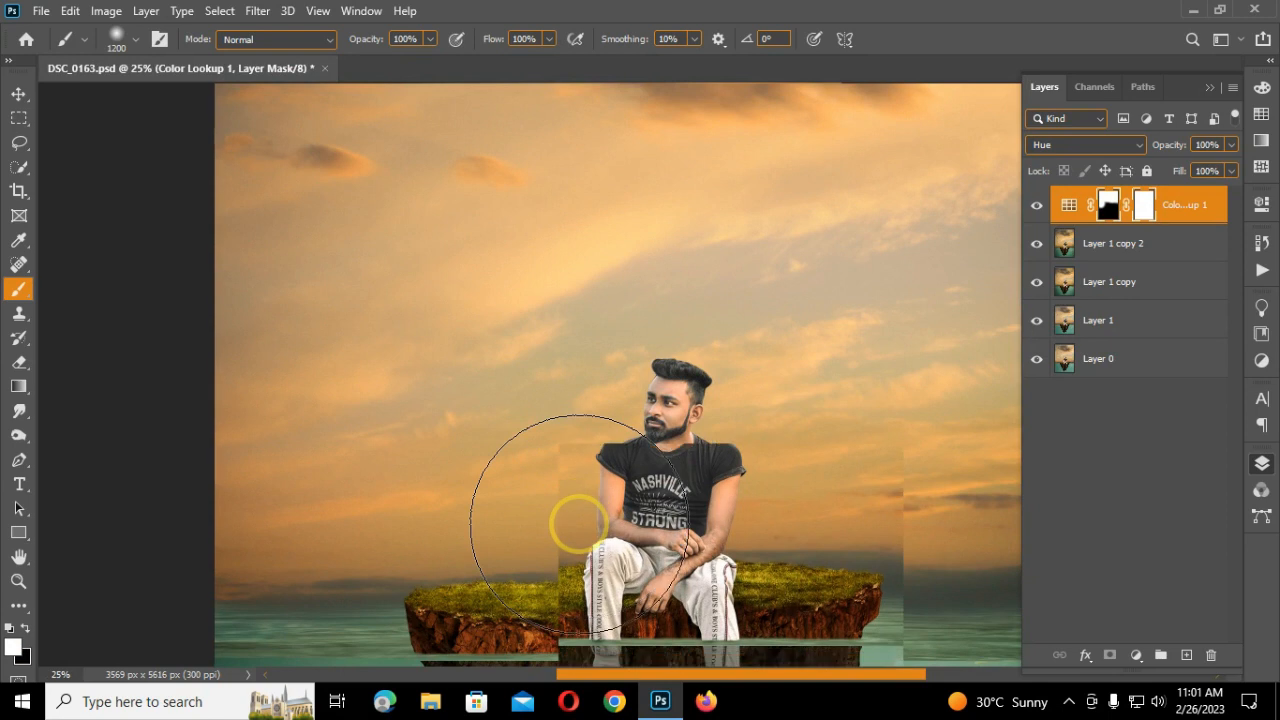
scroll(577, 522, down, 3)
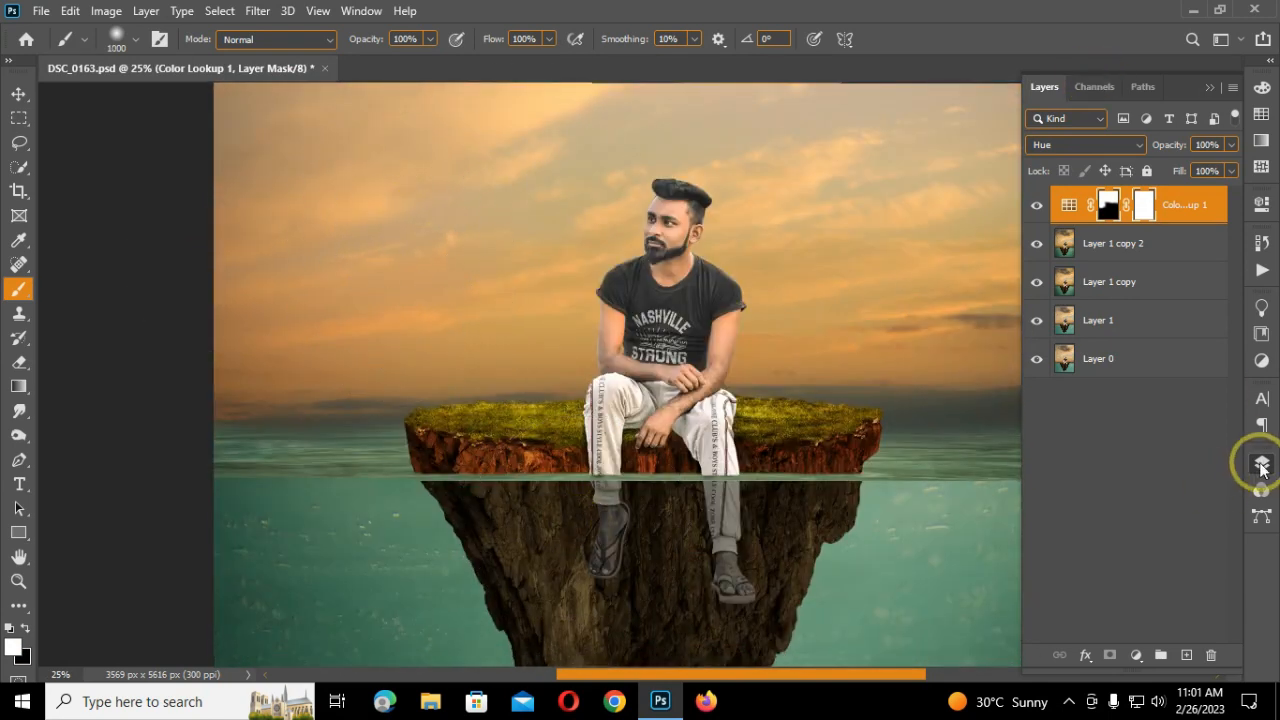
- Paint white on the mask over the island's grassy top on both sides of the man with a 100 px soft brush
click(1261, 465)
key(ctrl+plus)
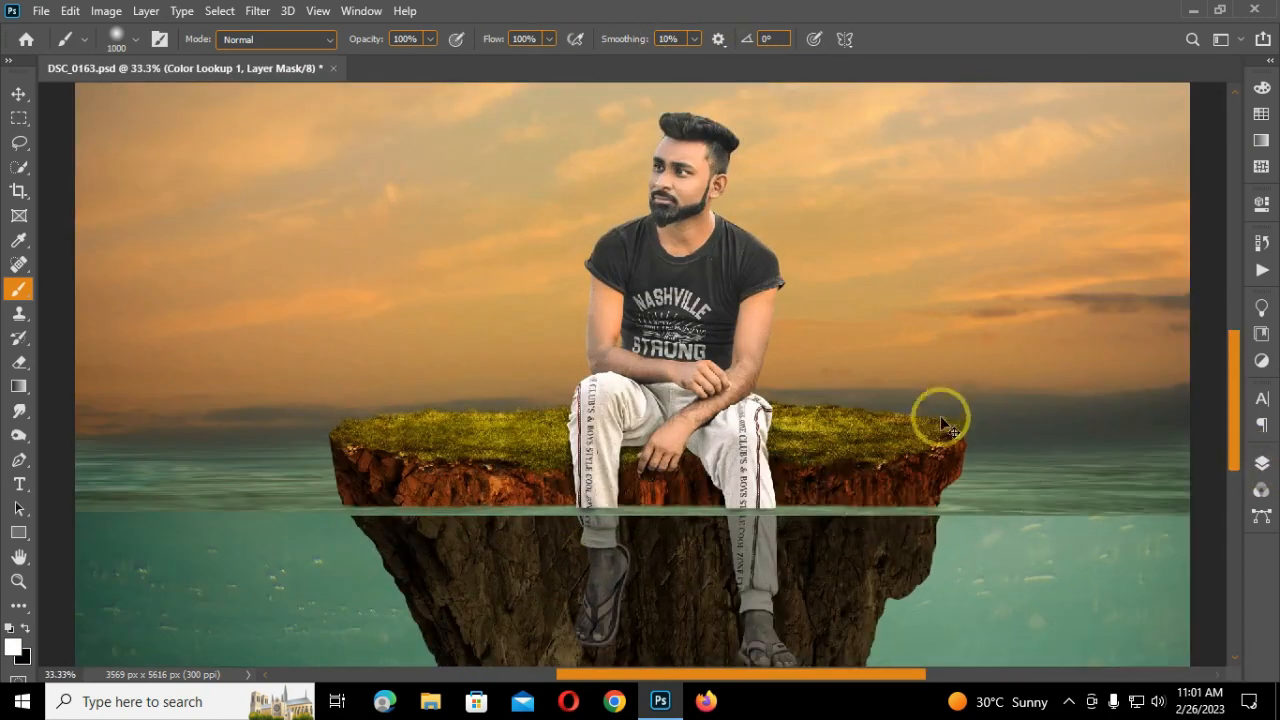
key(bracketleft)
key(bracketleft)
key(bracketleft)
key(bracketleft)
key(bracketleft)
key(bracketleft)
key(bracketleft)
key(bracketleft)
key(bracketleft)
key(bracketleft)
key(bracketleft)
key(bracketleft)
key(bracketleft)
drag(346, 435, 455, 419)
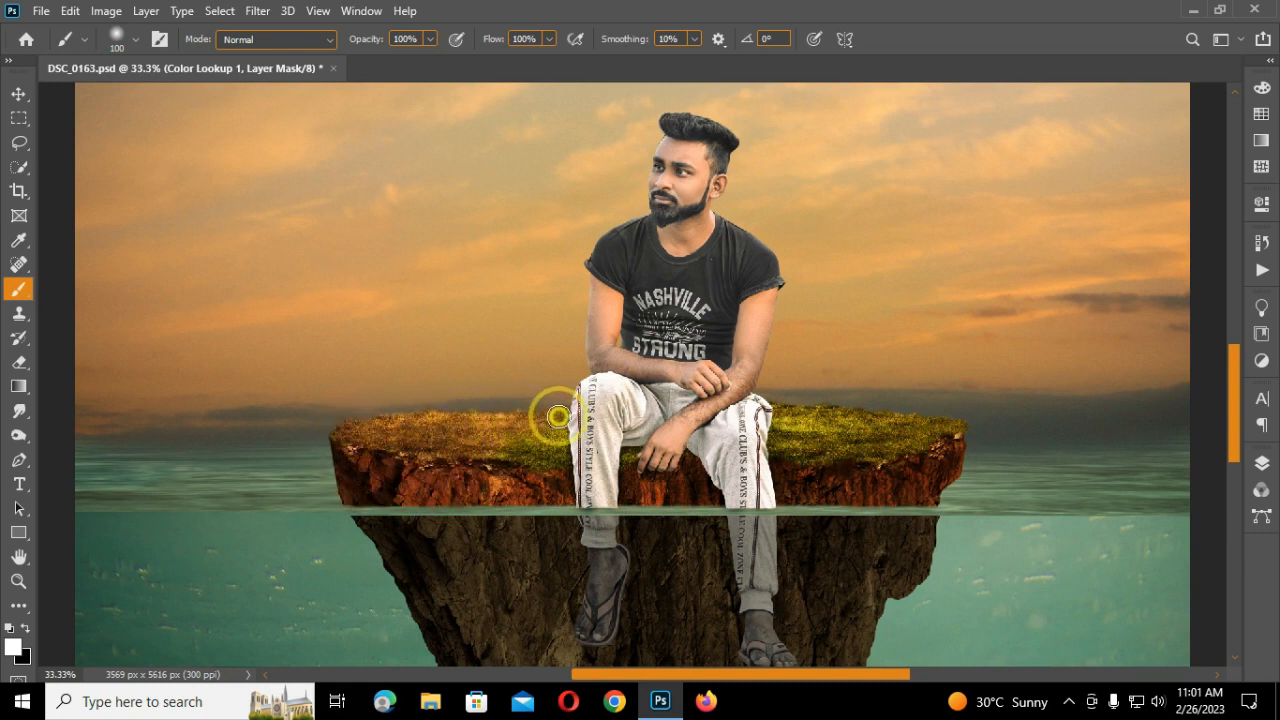
mouse_move(514, 477)
mouse_down()
mouse_move(545, 445)
mouse_move(536, 474)
mouse_up()
mouse_move(816, 463)
mouse_down()
mouse_move(937, 441)
mouse_move(769, 412)
mouse_move(874, 447)
mouse_move(960, 427)
mouse_up()
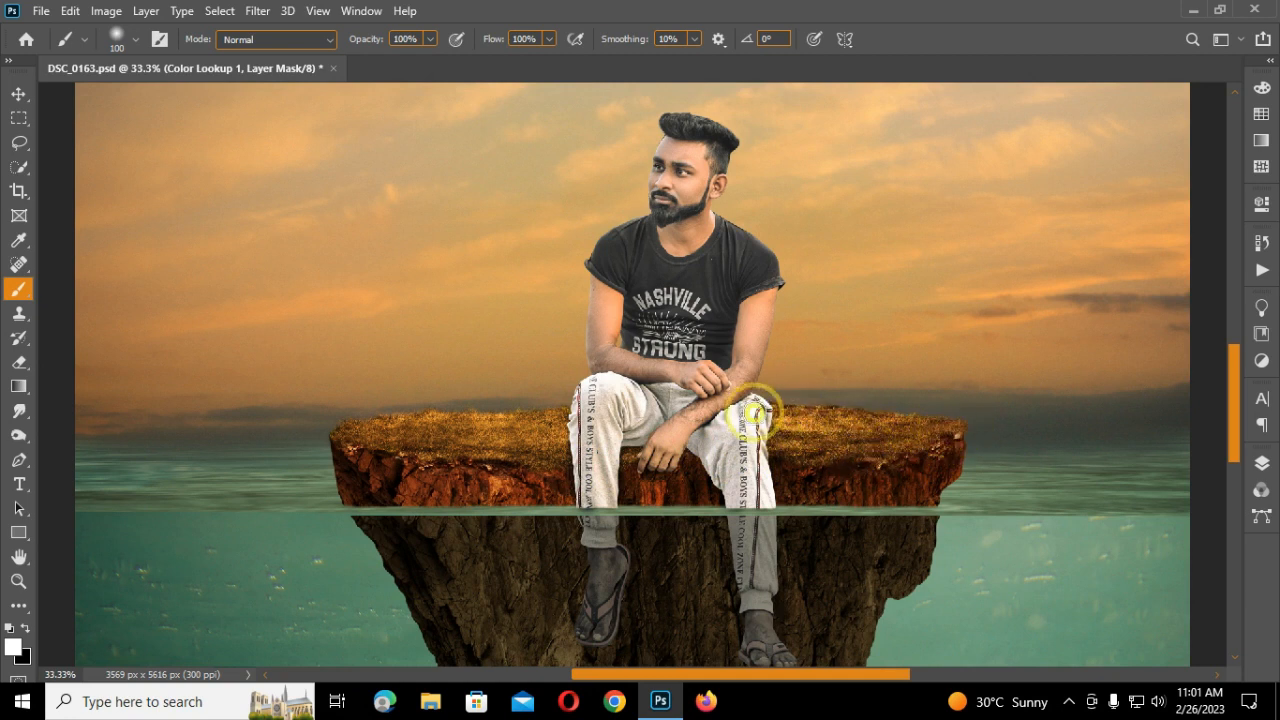
key(ctrl+minus)
key(ctrl+minus)
key(ctrl+minus)
key(ctrl+minus)
click(18, 100)
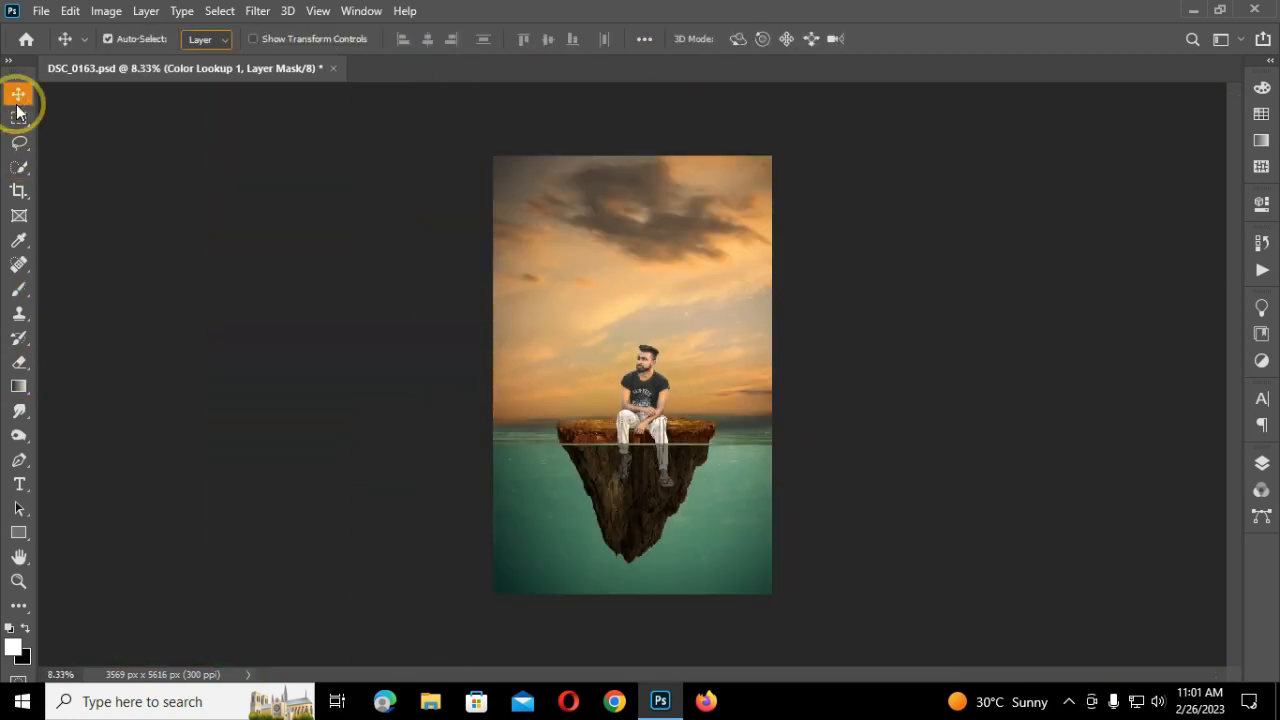
- Brush the Color Lookup mask around the lower water edges with a soft brush of about 1900 px
click(1261, 464)
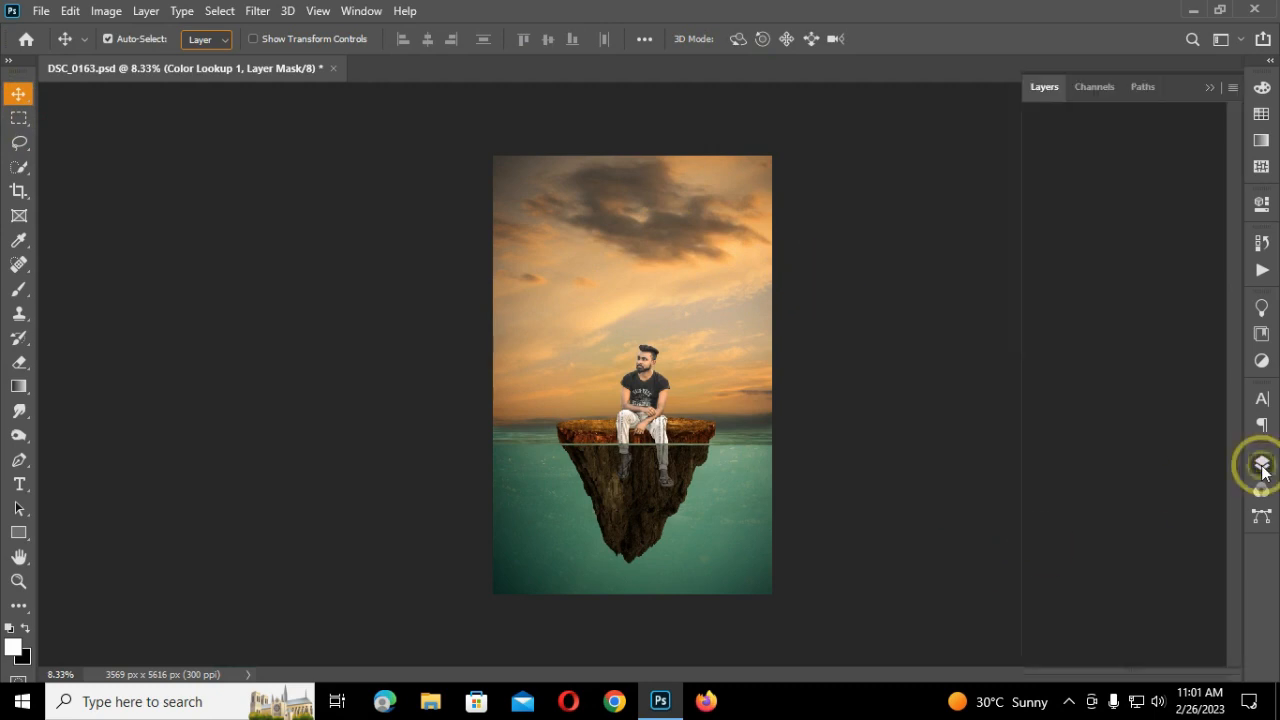
key(ctrl+plus)
key(b)
key(])
key(])
key(])
key(])
key(])
key(])
key(])
key(])
key(])
key(])
key(])
key(])
key(])
key(])
key(])
key(])
key(])
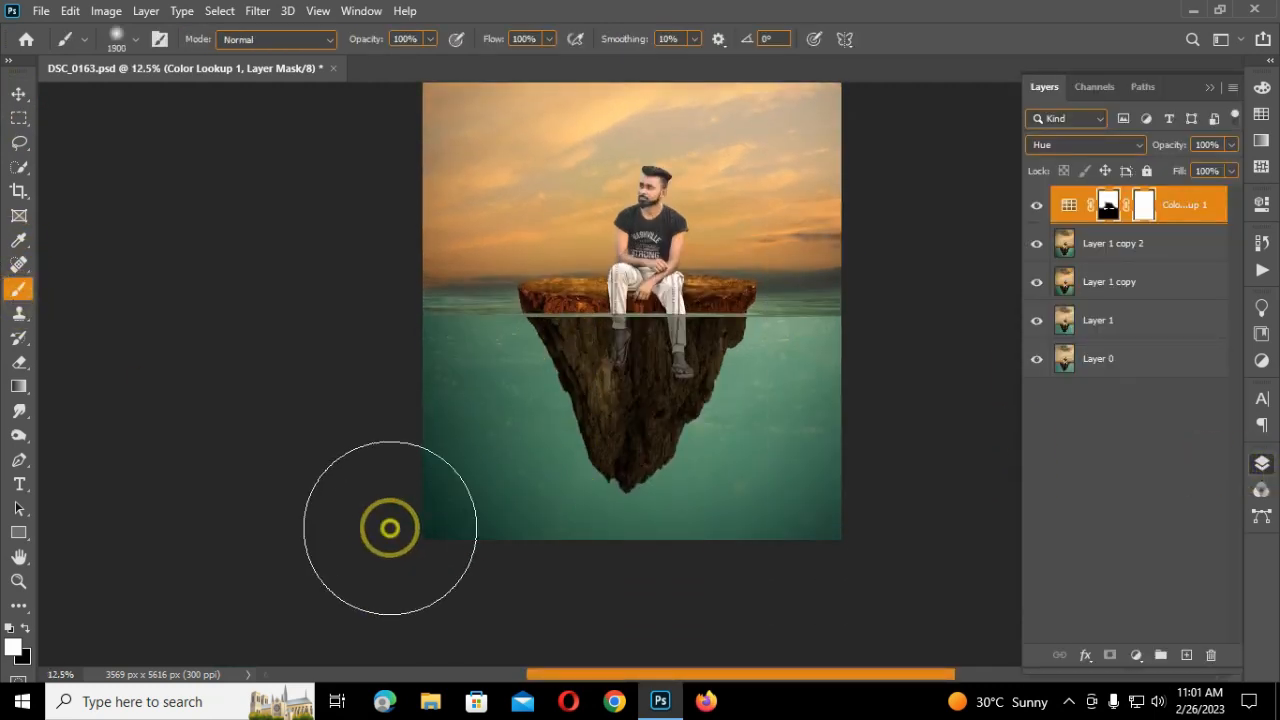
mouse_move(1071, 563)
mouse_down()
mouse_move(523, 523)
mouse_move(807, 387)
mouse_move(571, 543)
mouse_move(497, 429)
mouse_move(880, 518)
mouse_up()
key(ctrl+minus)
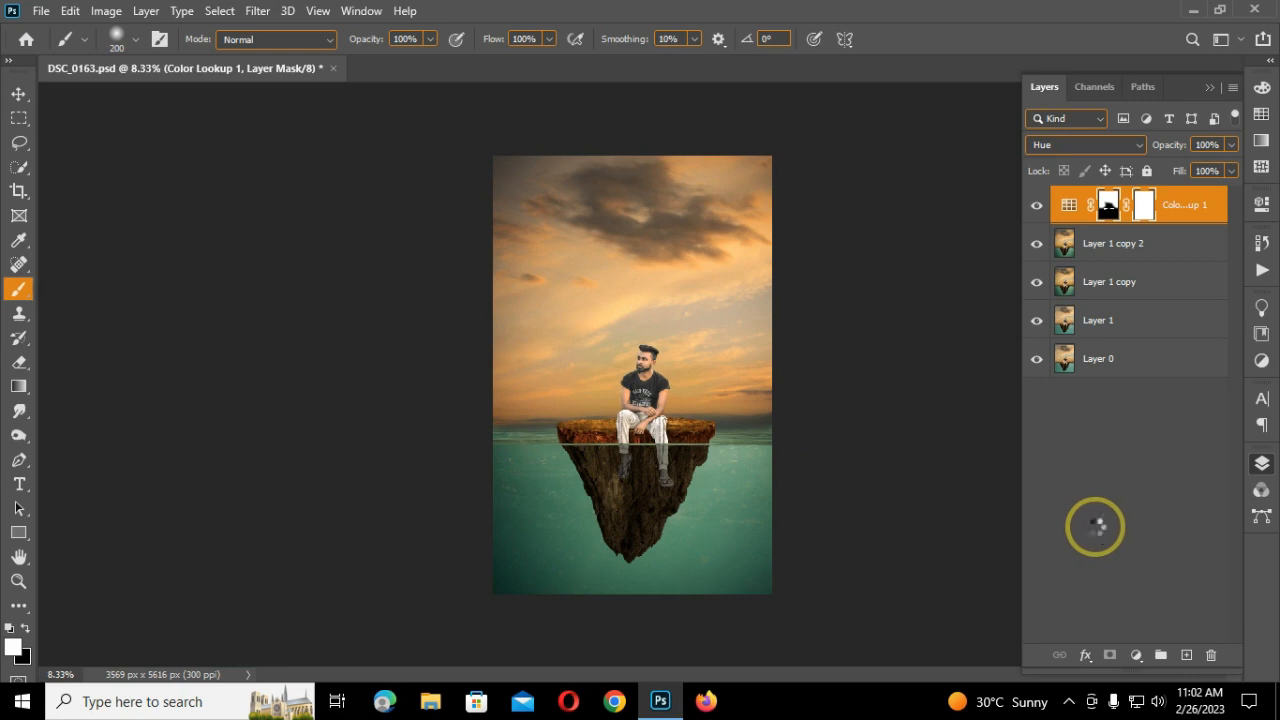
- Stamp the visible layers into a duplicated new layer and add a Color Lookup above it using the Pro Color Grading Color Lookup 3D LUT
key(ctrl+shift+alt+e)
key(ctrl+j)
click(1140, 655)
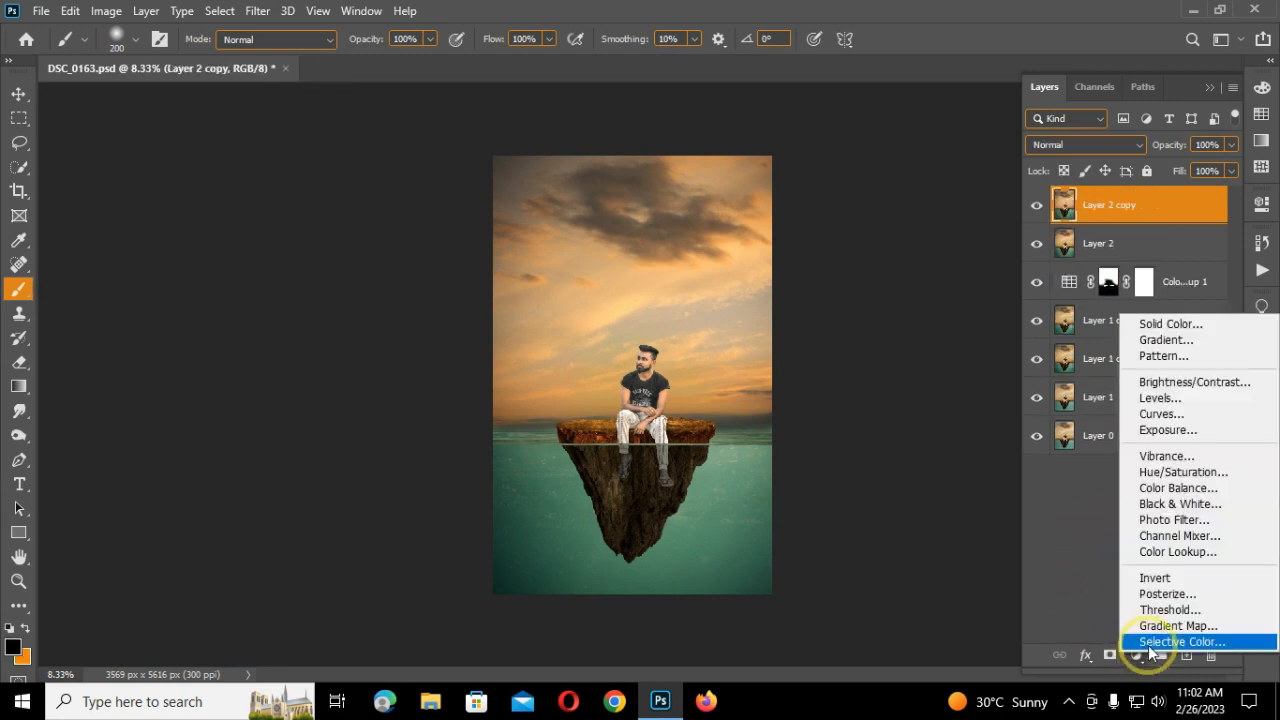
click(1186, 551)
click(1125, 259)
click(1124, 509)
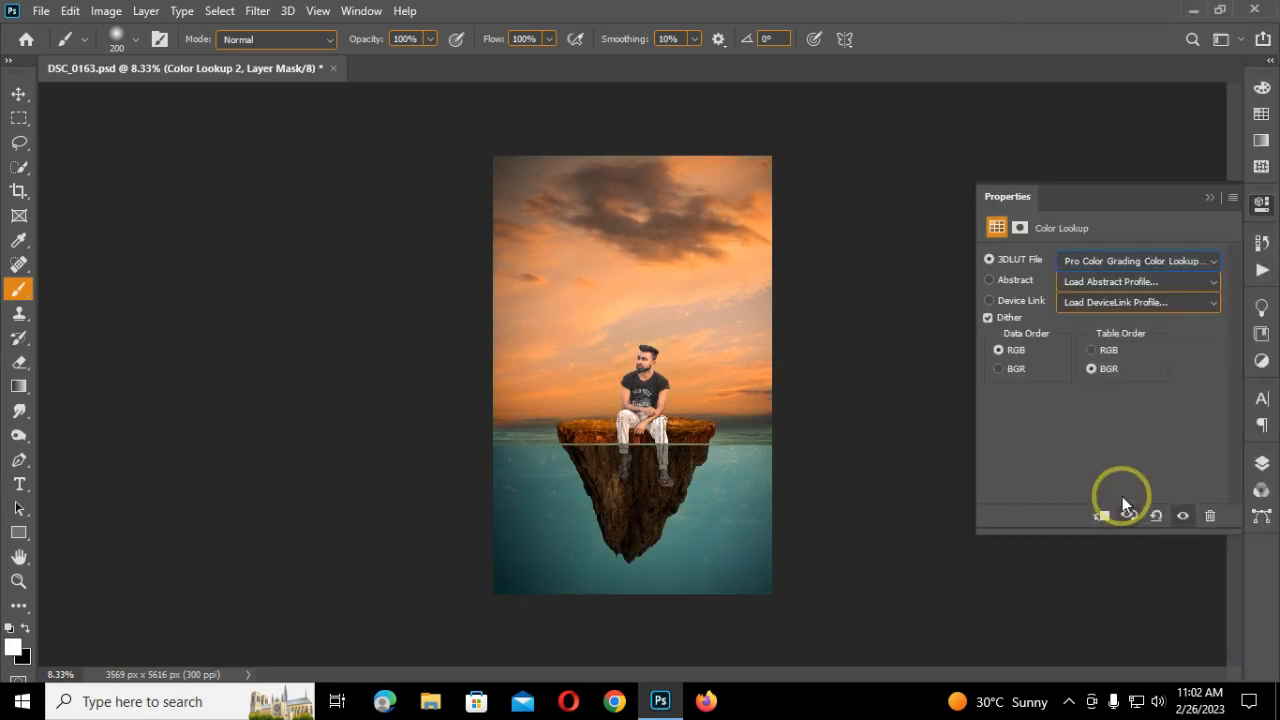
click(1209, 197)
key(ctrl+plus)
key(ctrl+plus)
key(ctrl+plus)
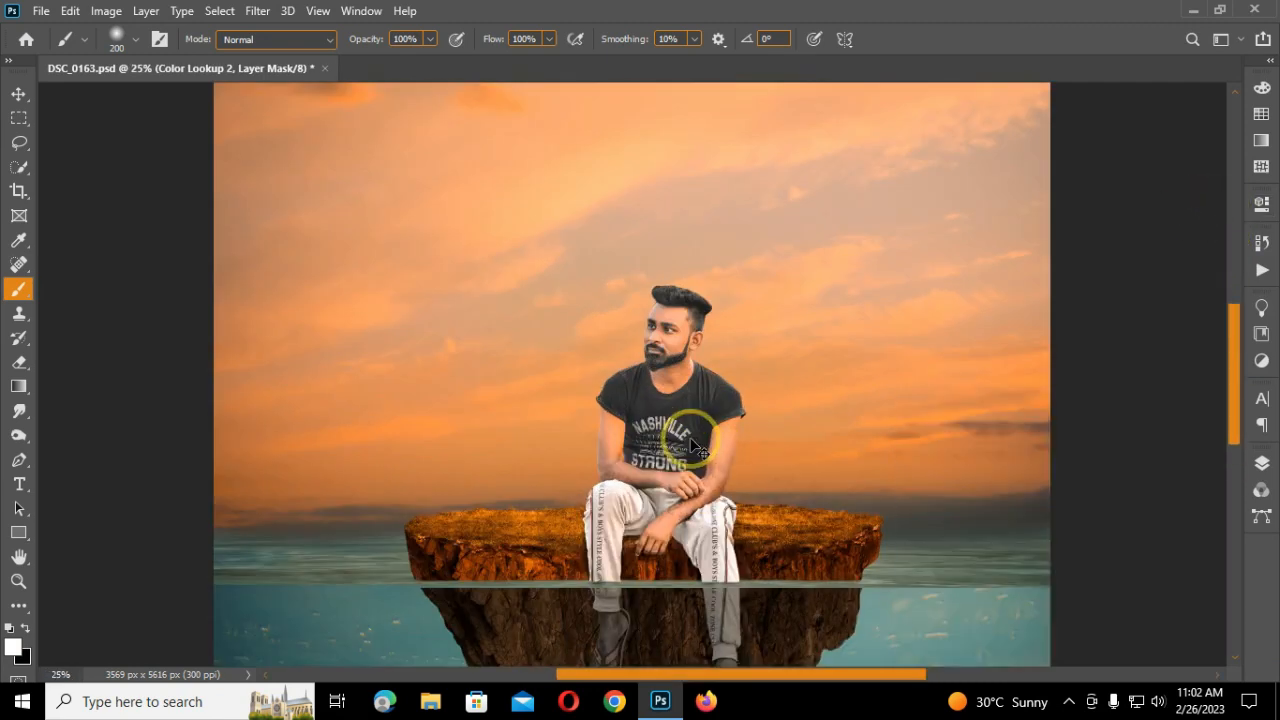
- Stamp all visible layers, including Color Lookup 2, into a new layer and duplicate it
click(18, 582)
key(ctrl+0)
click(1262, 465)
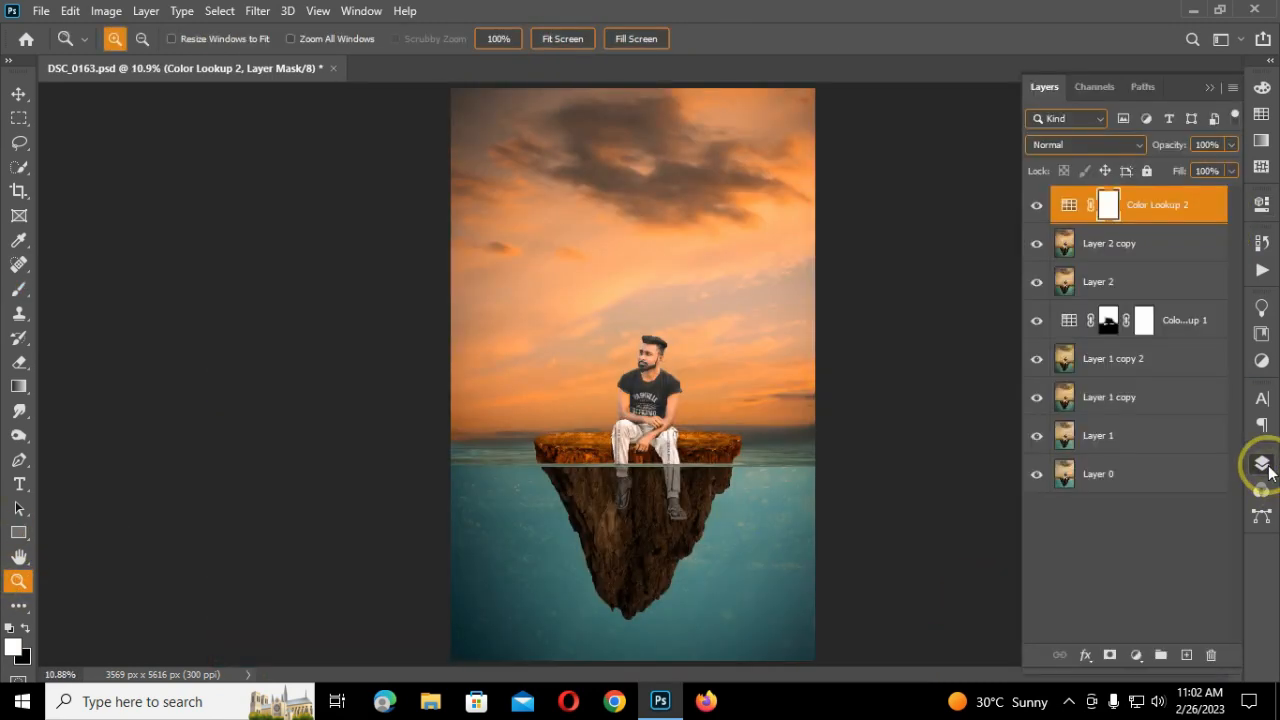
key(ctrl+shift+alt+e)
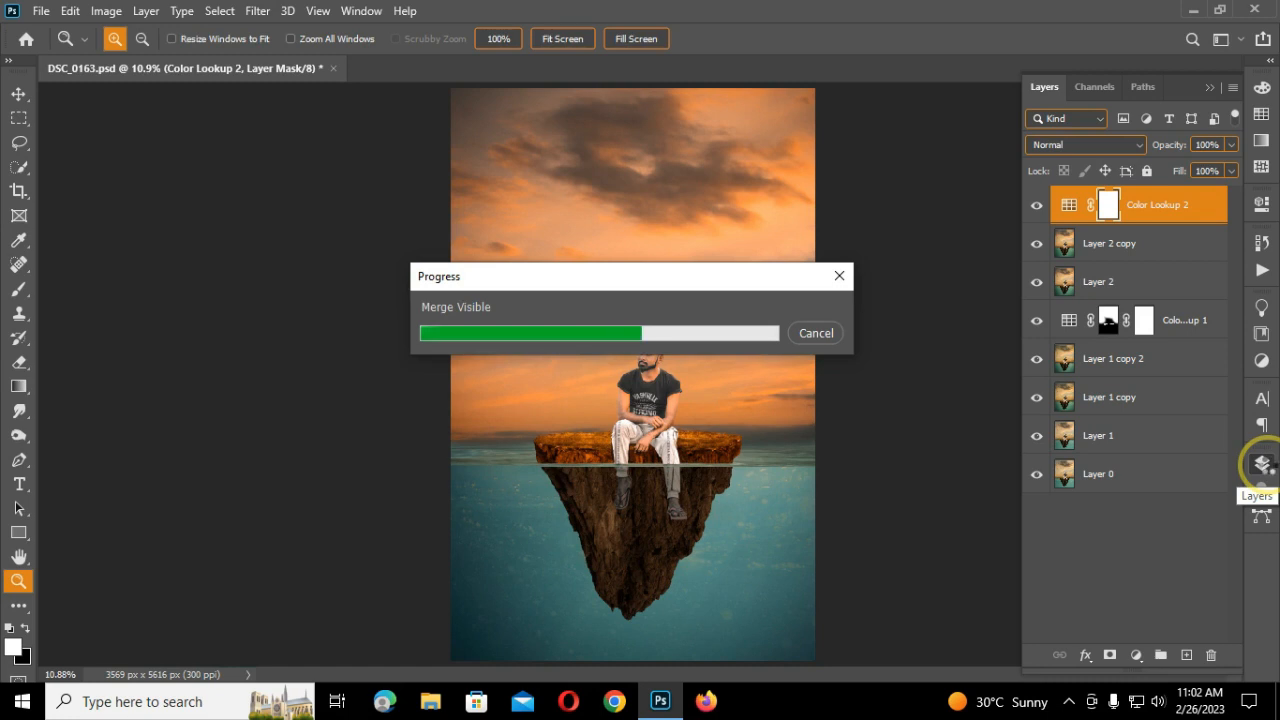
key(ctrl+j)
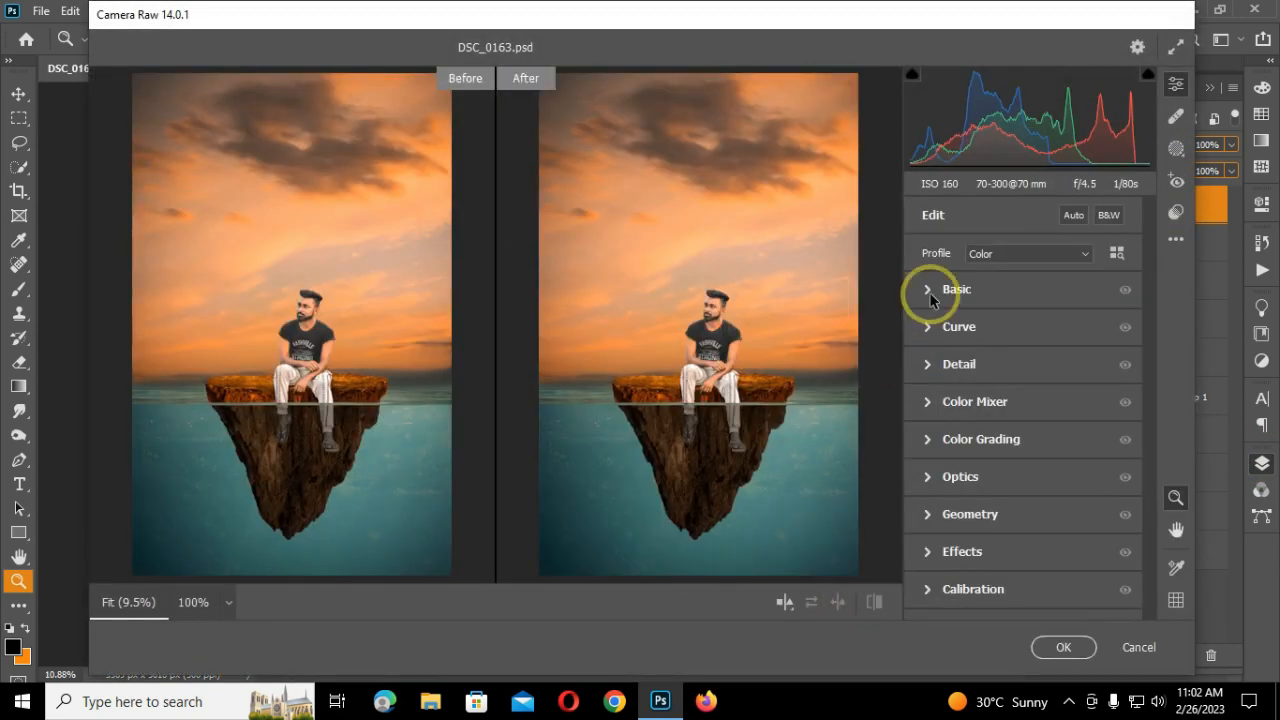
- Preview the Artistic and Modern profiles on Layer 3 copy in Camera Raw, keep the Color profile, and close the filter
click(931, 298)
click(932, 216)
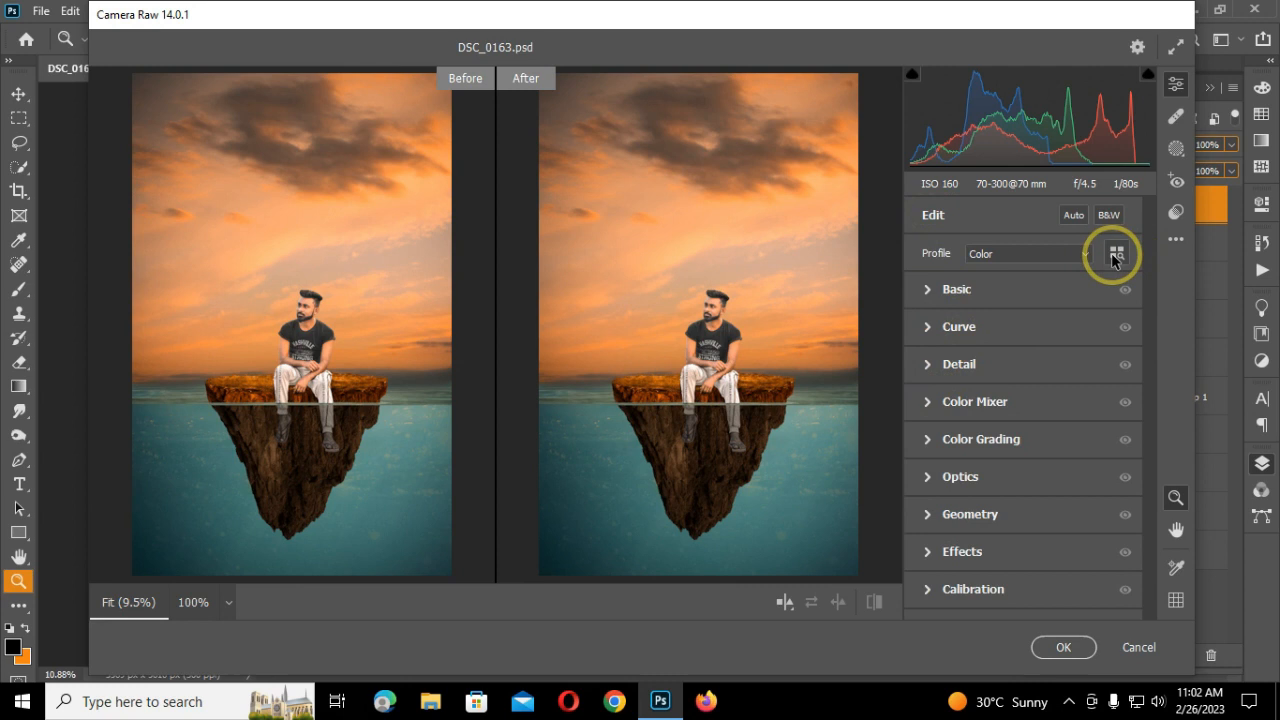
click(1115, 256)
click(916, 322)
click(914, 360)
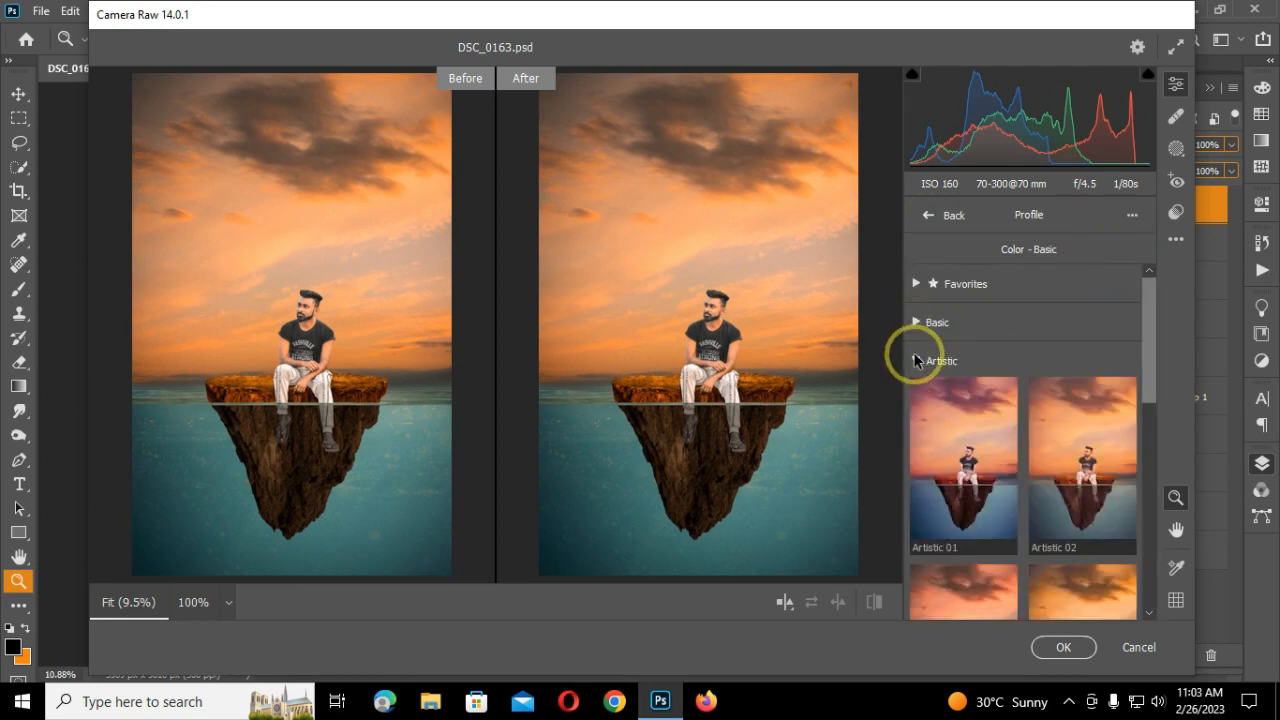
click(1073, 473)
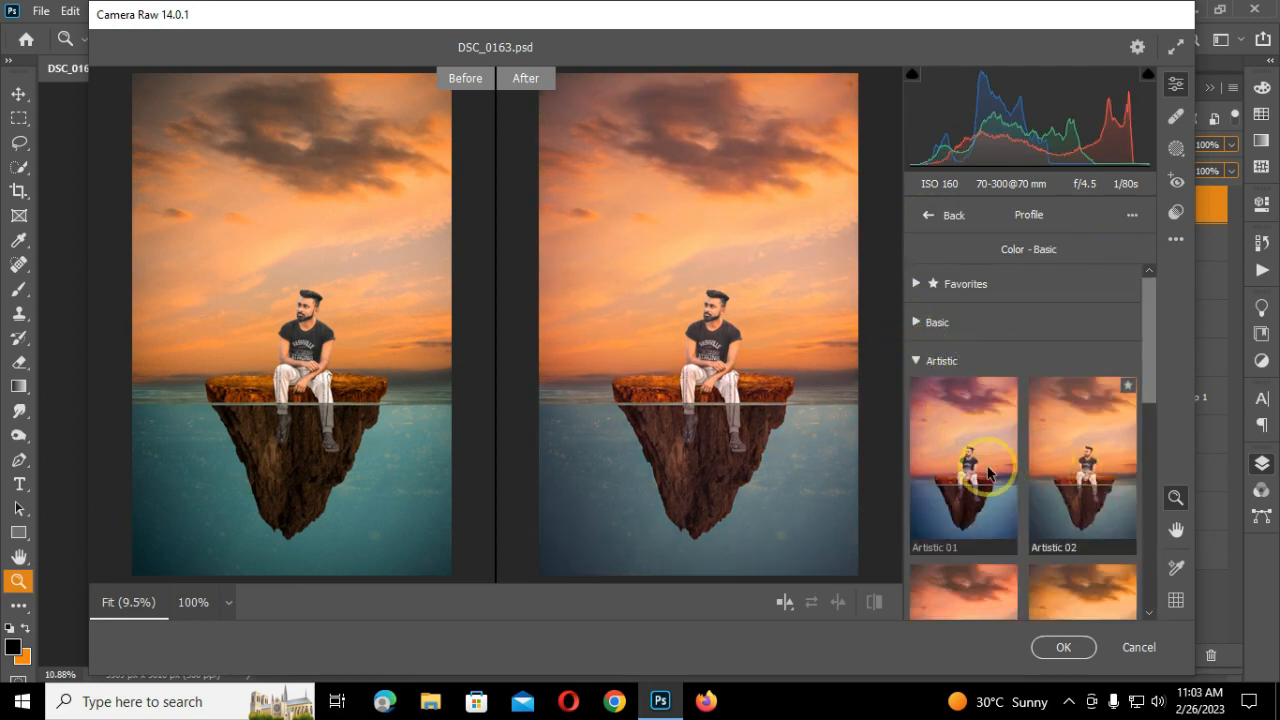
scroll(990, 460, down, 2)
click(1098, 468)
scroll(1090, 470, down, 1)
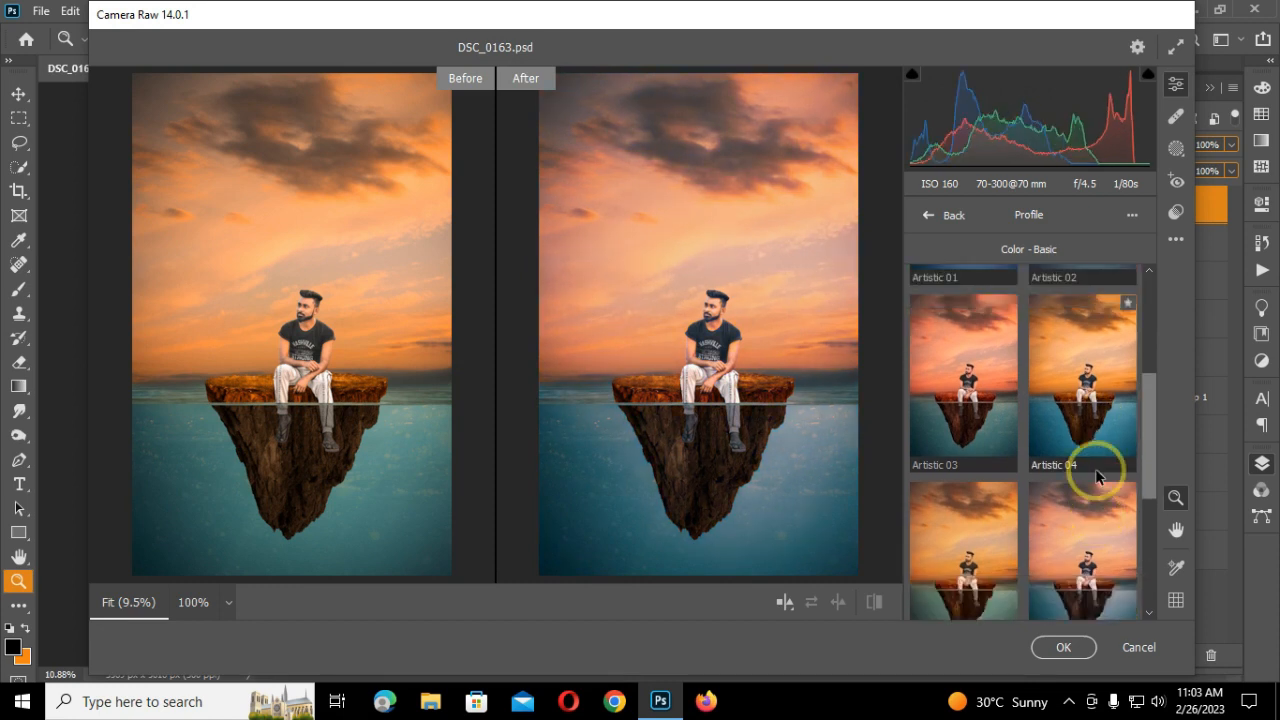
scroll(1080, 437, down, 4)
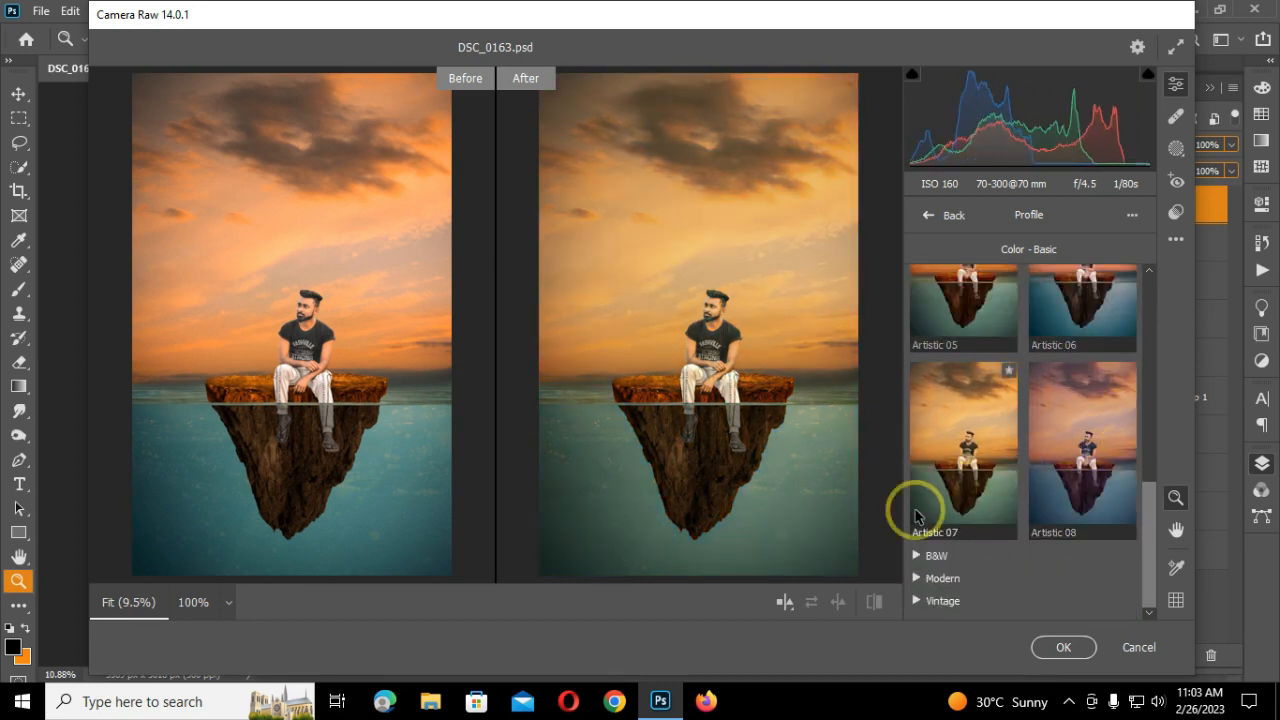
click(918, 577)
click(1060, 540)
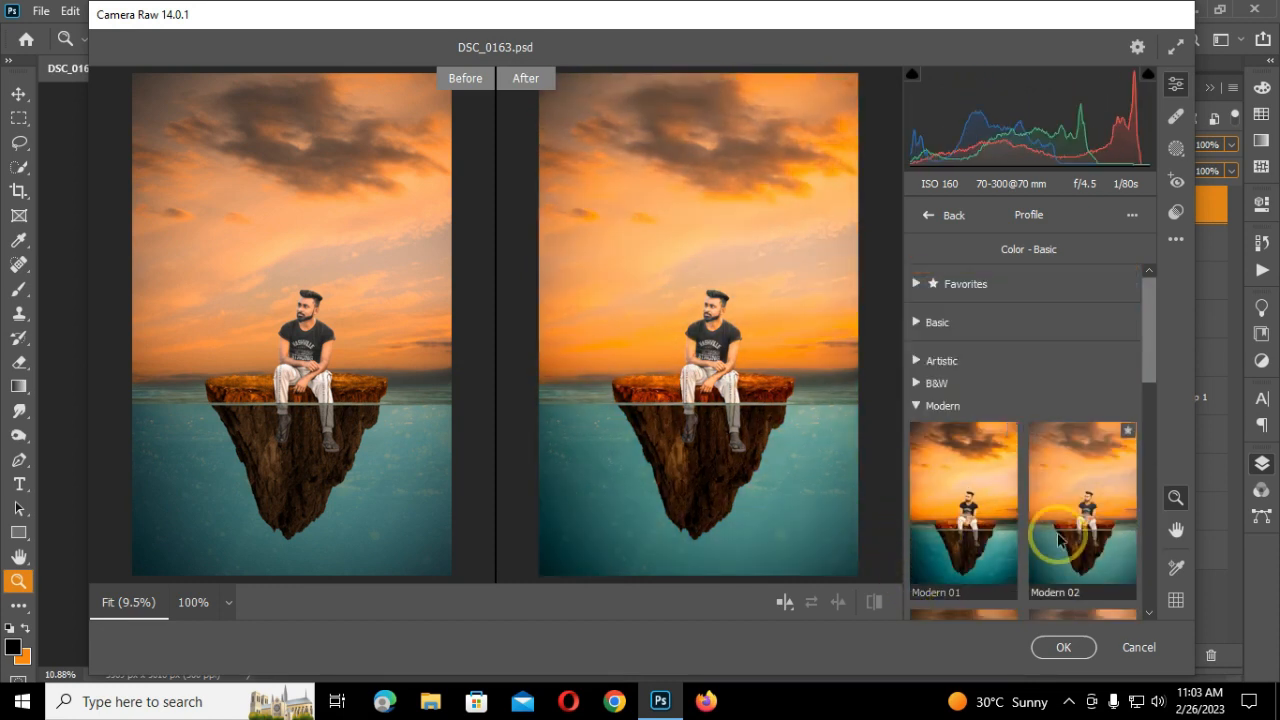
click(917, 403)
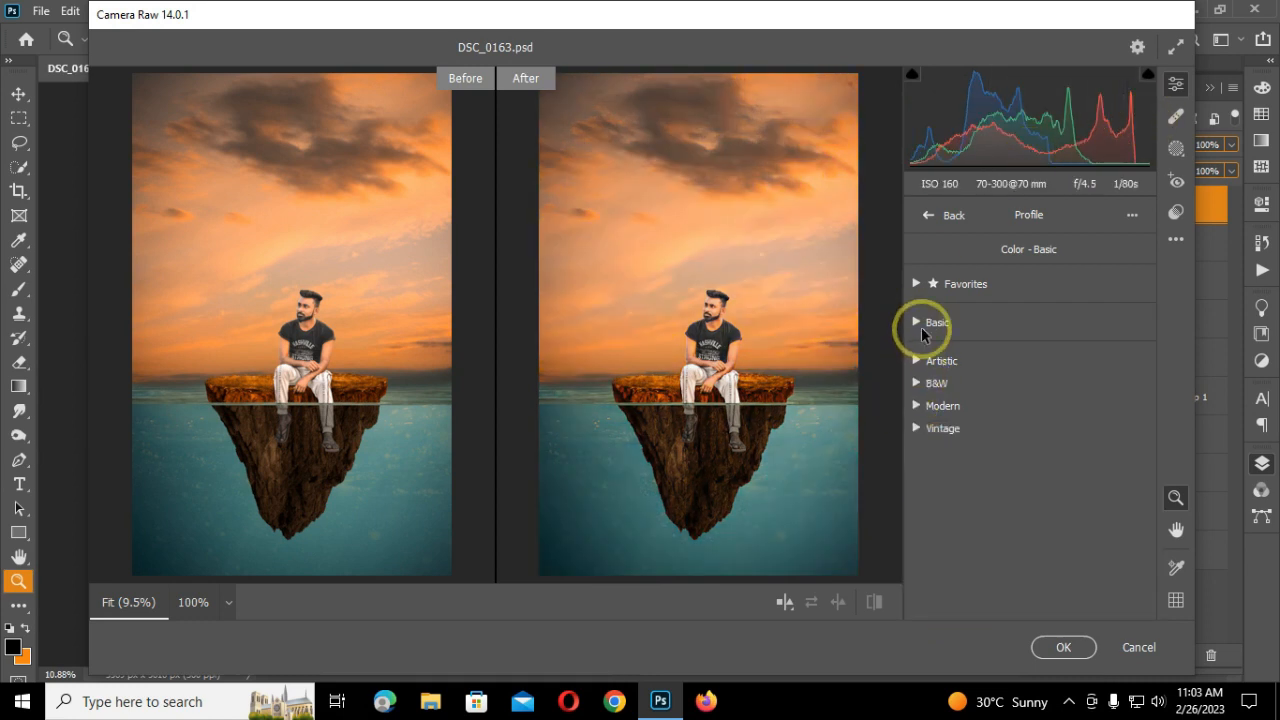
click(935, 215)
click(1060, 645)
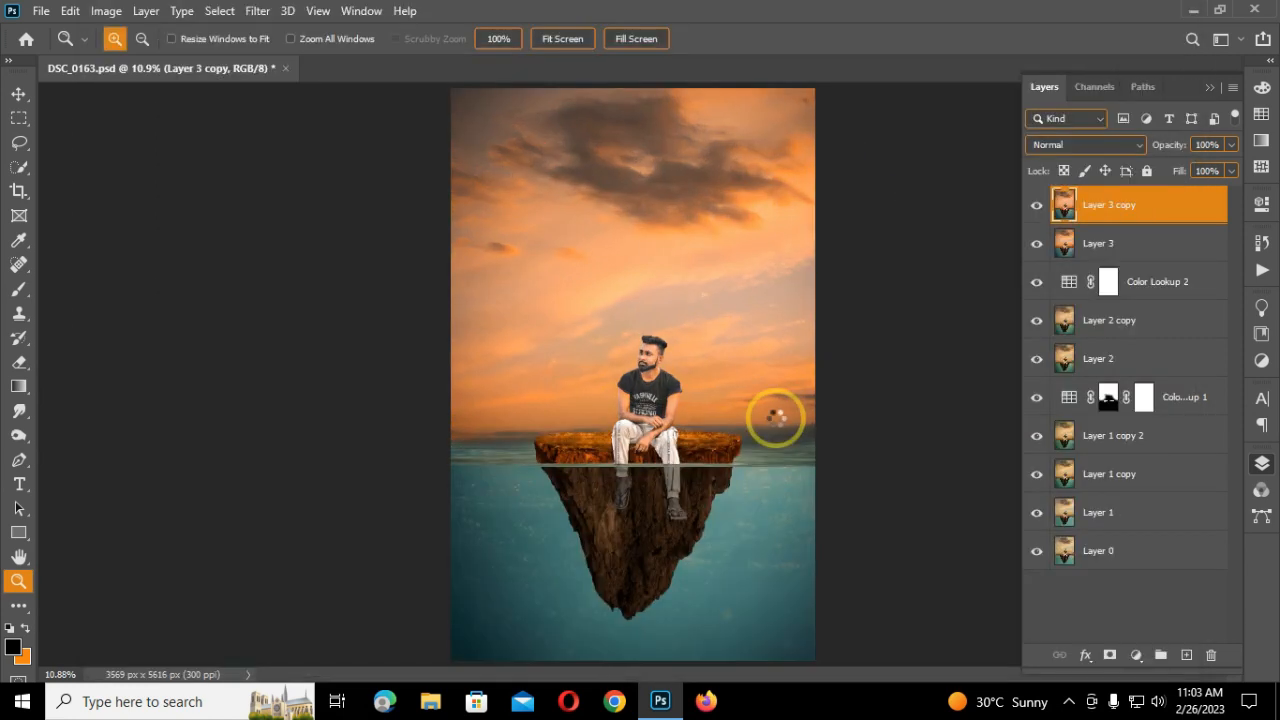
- Try a Selective Color adjustment on the Reds with Cyan at +61% and Magenta at 0%
drag(962, 372, 965, 369)
key(ctrl+0)
alt+click(960, 375)
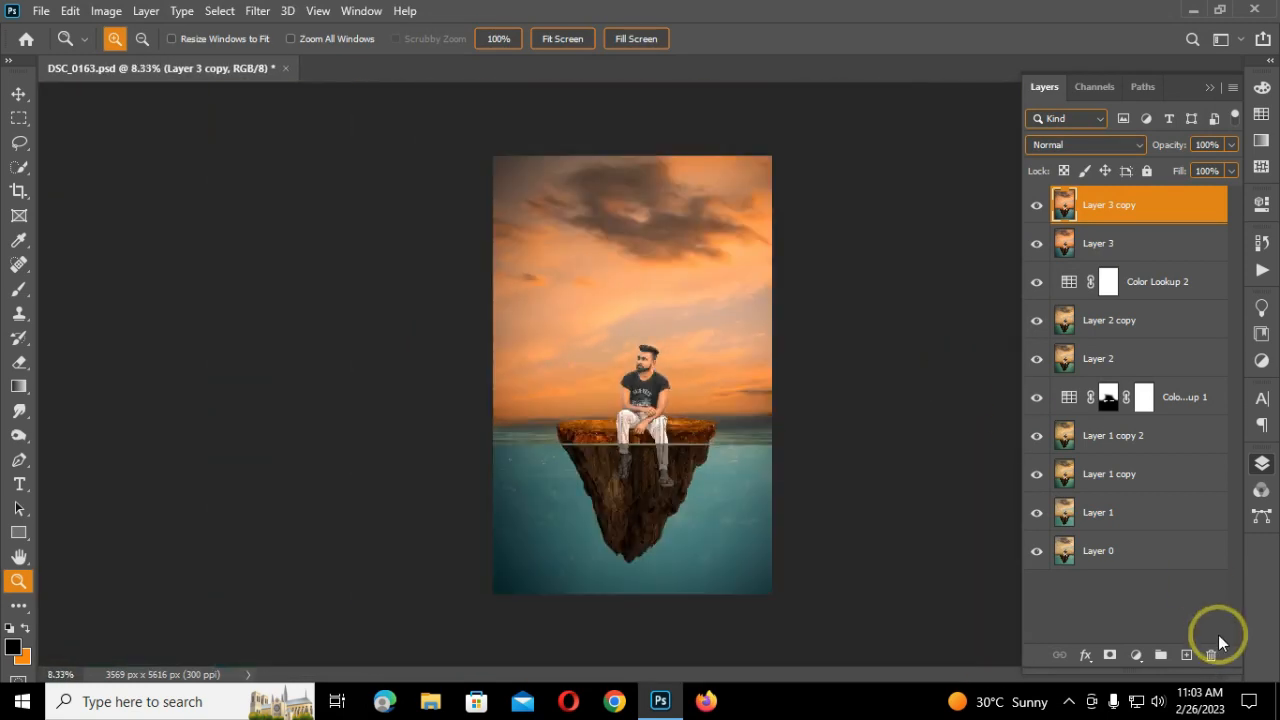
click(1136, 654)
click(1147, 530)
key(ctrl+0)
click(1120, 278)
click(1055, 285)
drag(1101, 319, 1077, 360)
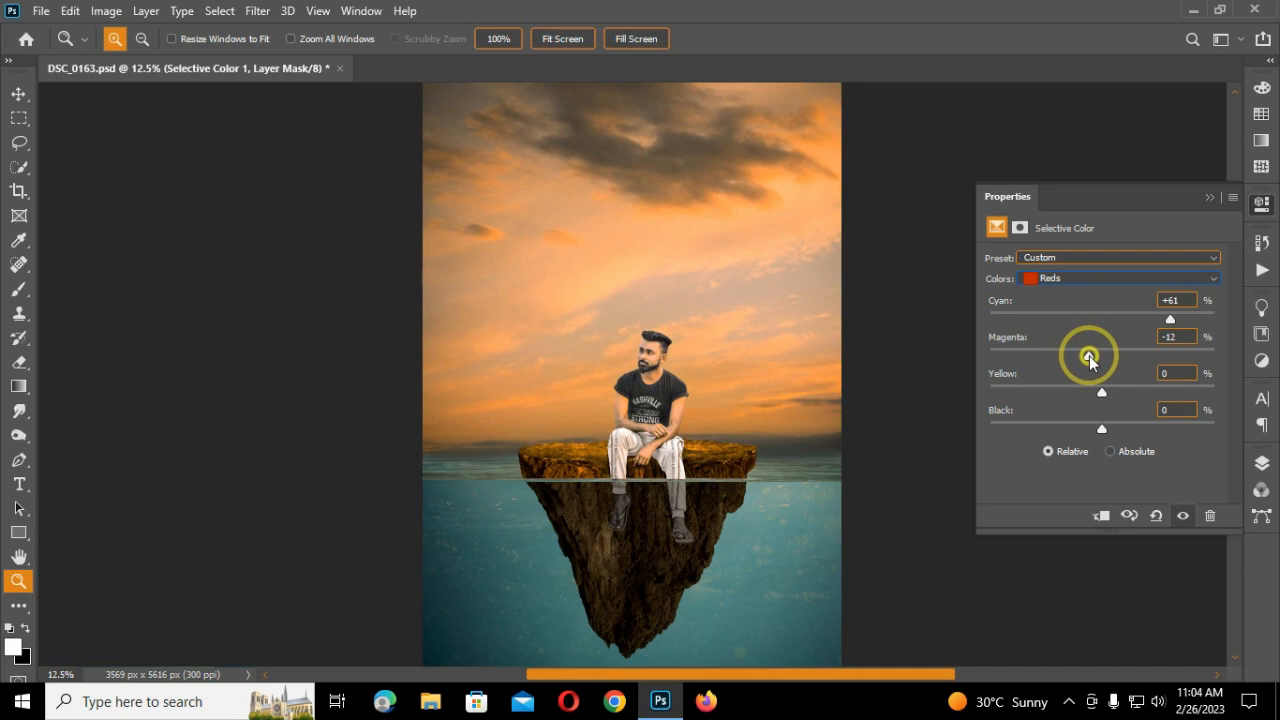
drag(1172, 400, 1113, 378)
click(1177, 336)
text(0)
key(Return)
- Try Cyan +45% and Magenta -12% on the Yellows, and delete the Selective Color adjustment
click(1100, 278)
click(1080, 298)
drag(1150, 320, 1090, 362)
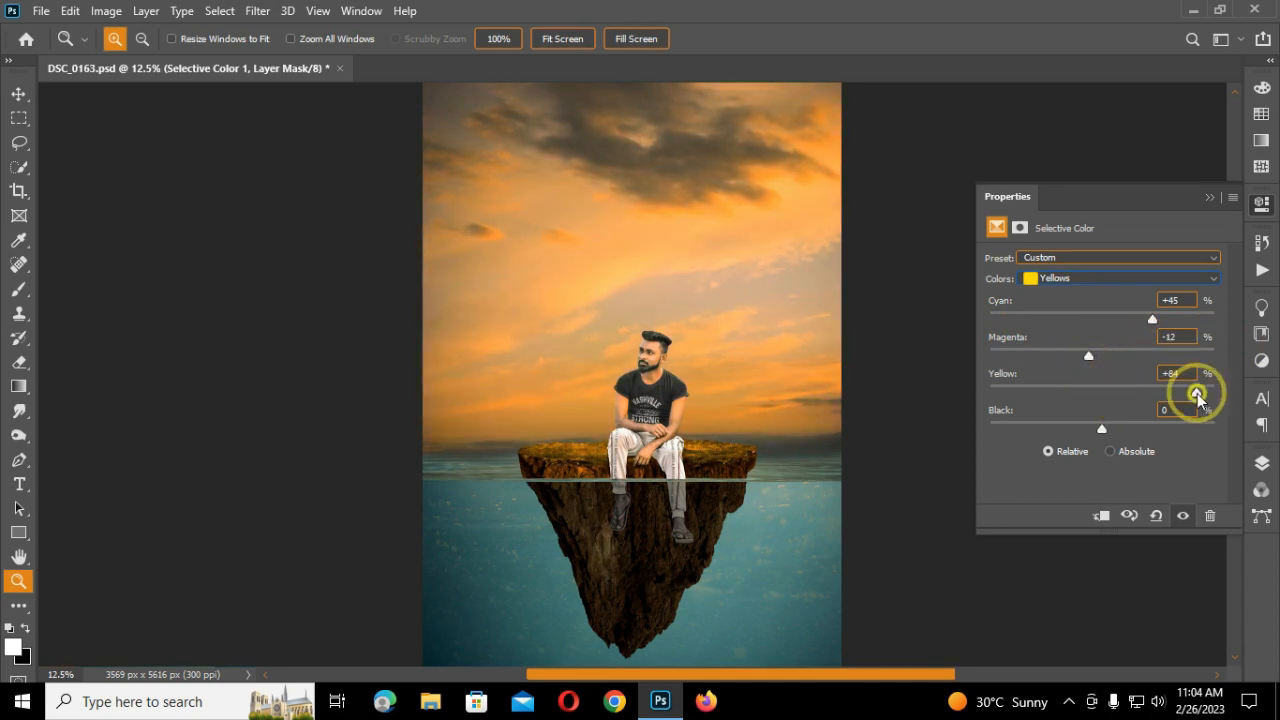
drag(1187, 398, 1006, 391)
click(1209, 197)
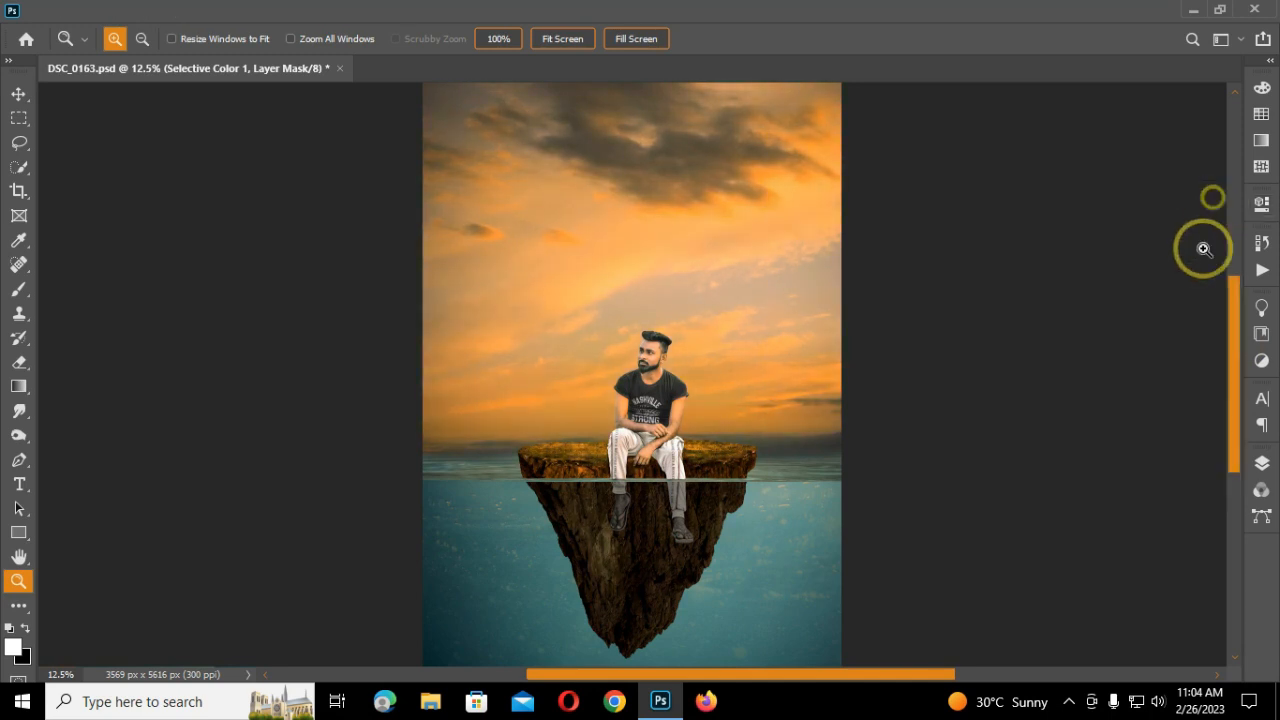
click(1262, 462)
key(Delete)
- Add a new Selective Color adjustment and set Black to +6% for the Blacks
click(1136, 655)
click(1162, 644)
click(1100, 278)
click(1108, 431)
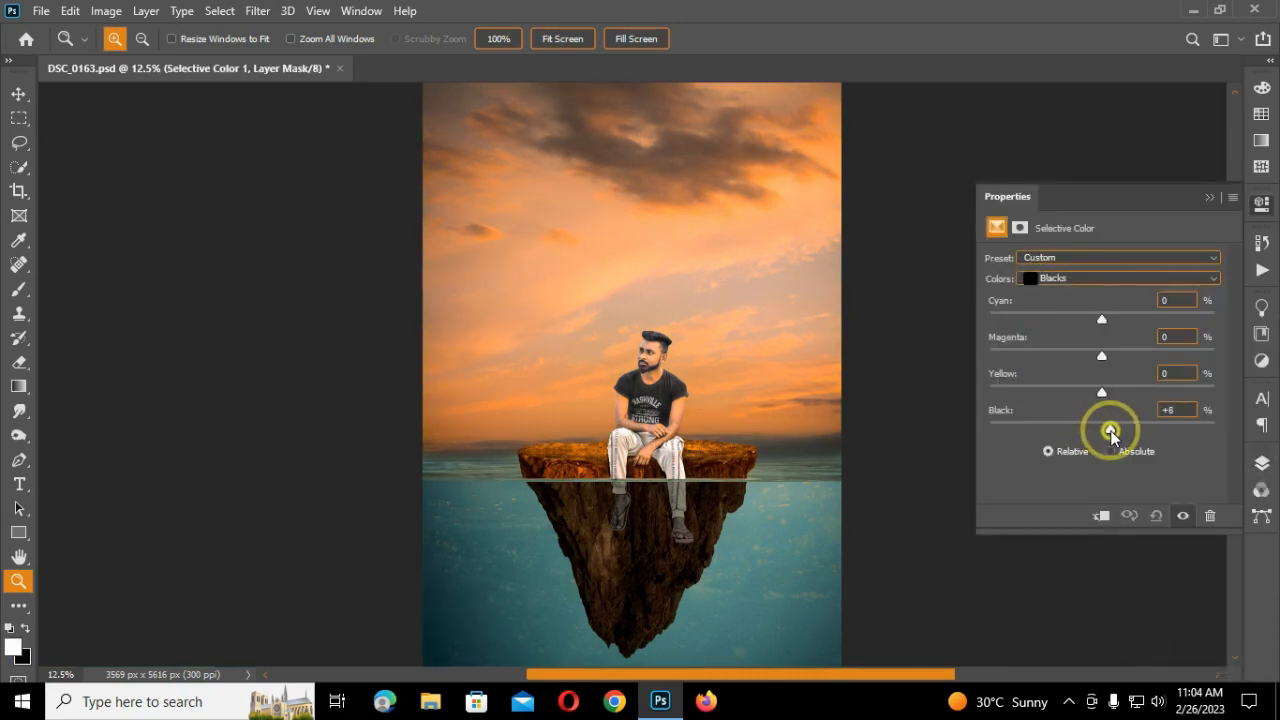
click(1209, 197)
click(1262, 462)
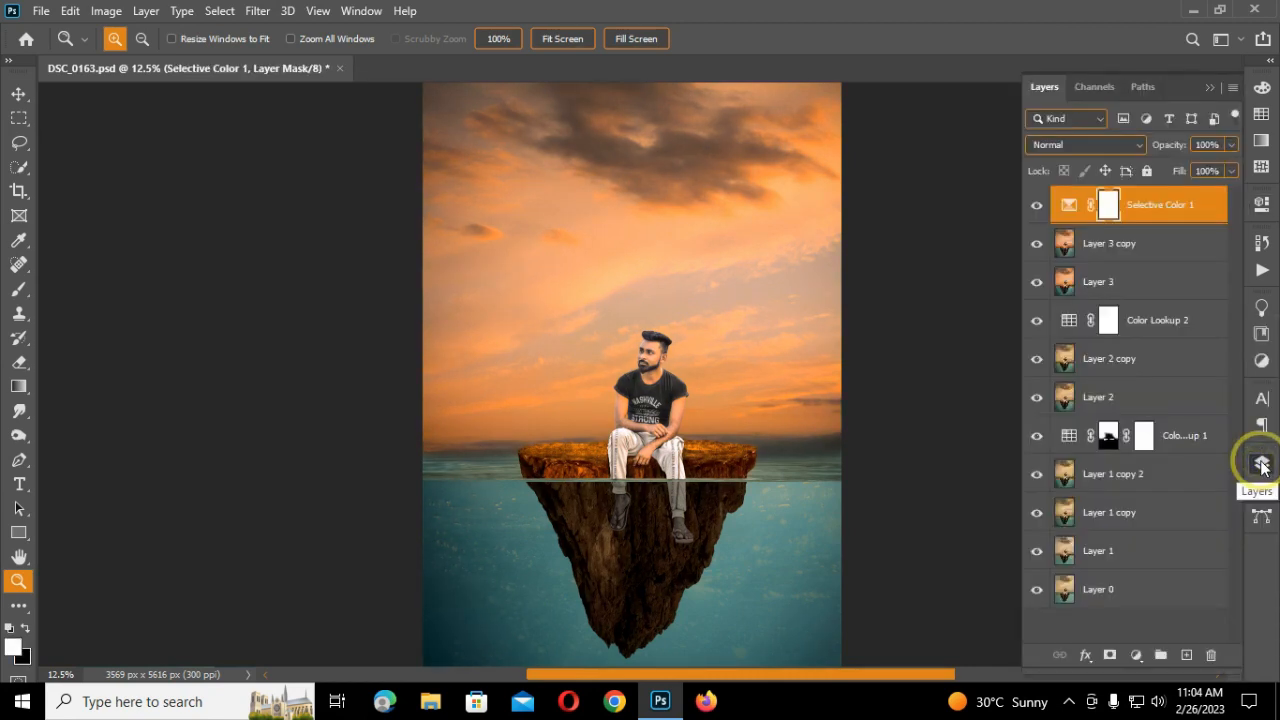
- Stamp the Selective Color result and all layers below into a new merged layer and duplicate it
click(565, 42)
click(849, 480)
click(847, 477)
click(847, 477)
click(847, 477)
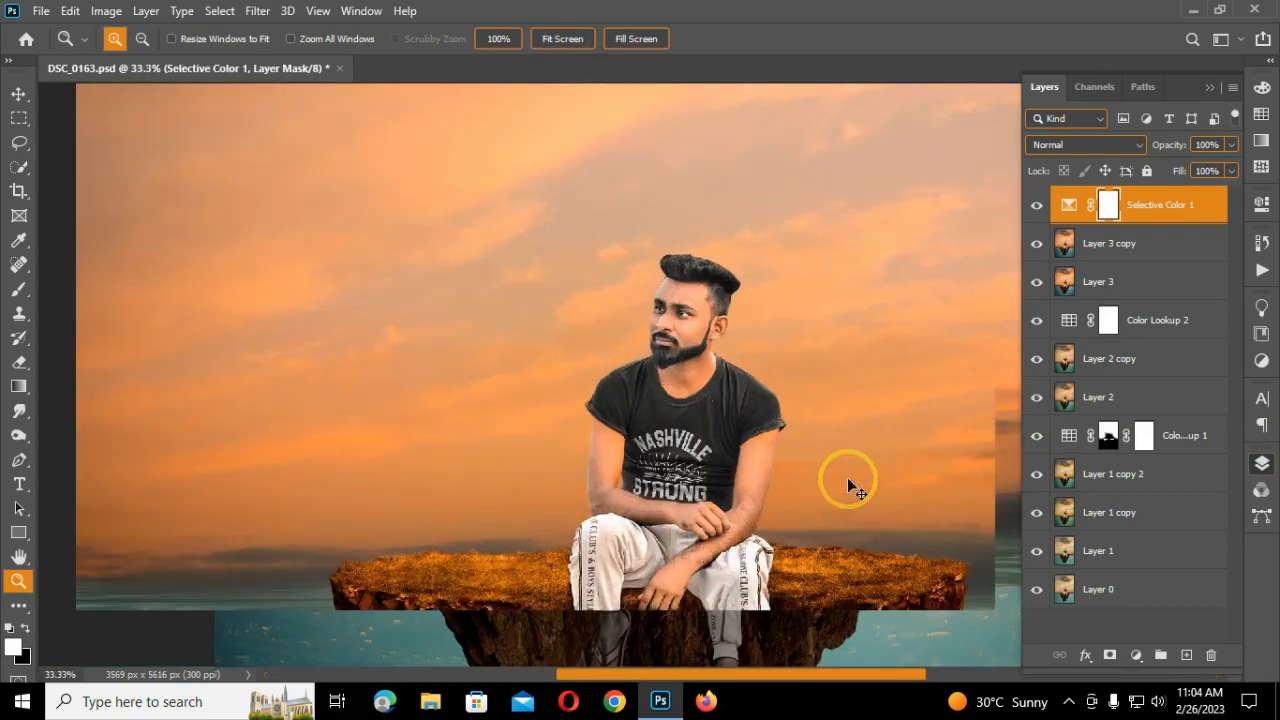
click(563, 39)
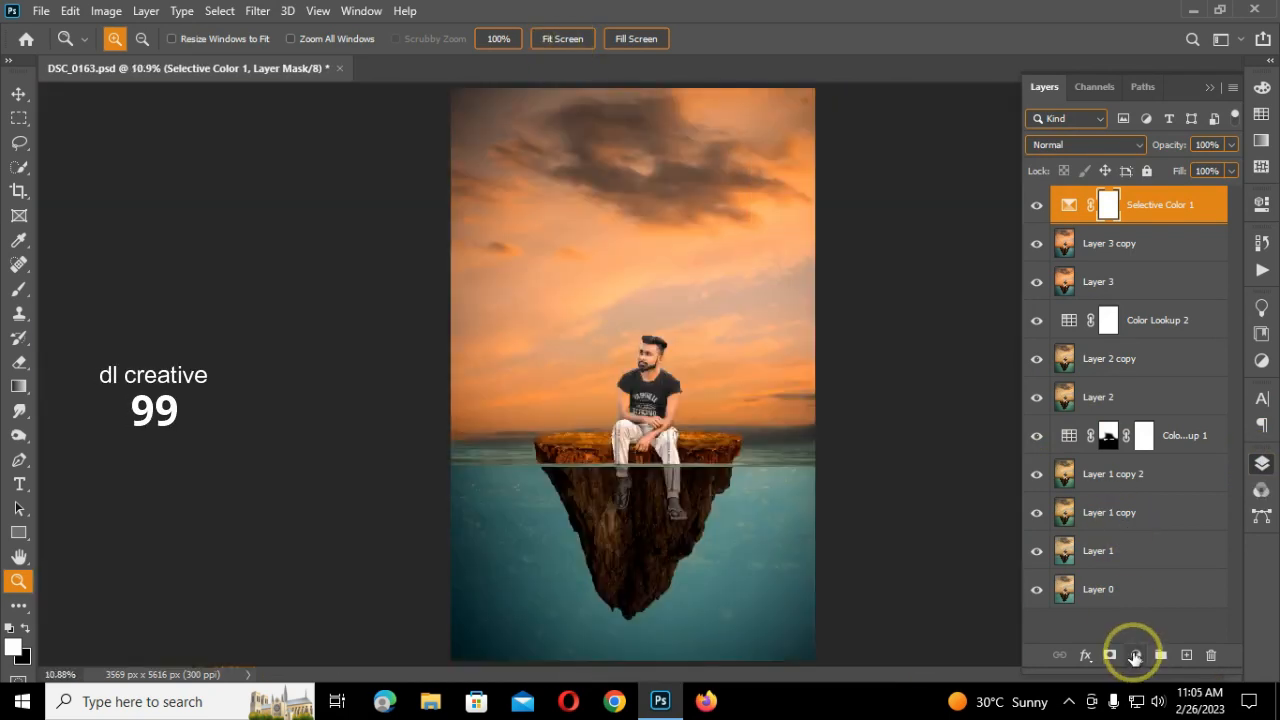
key(ctrl+shift+alt+e)
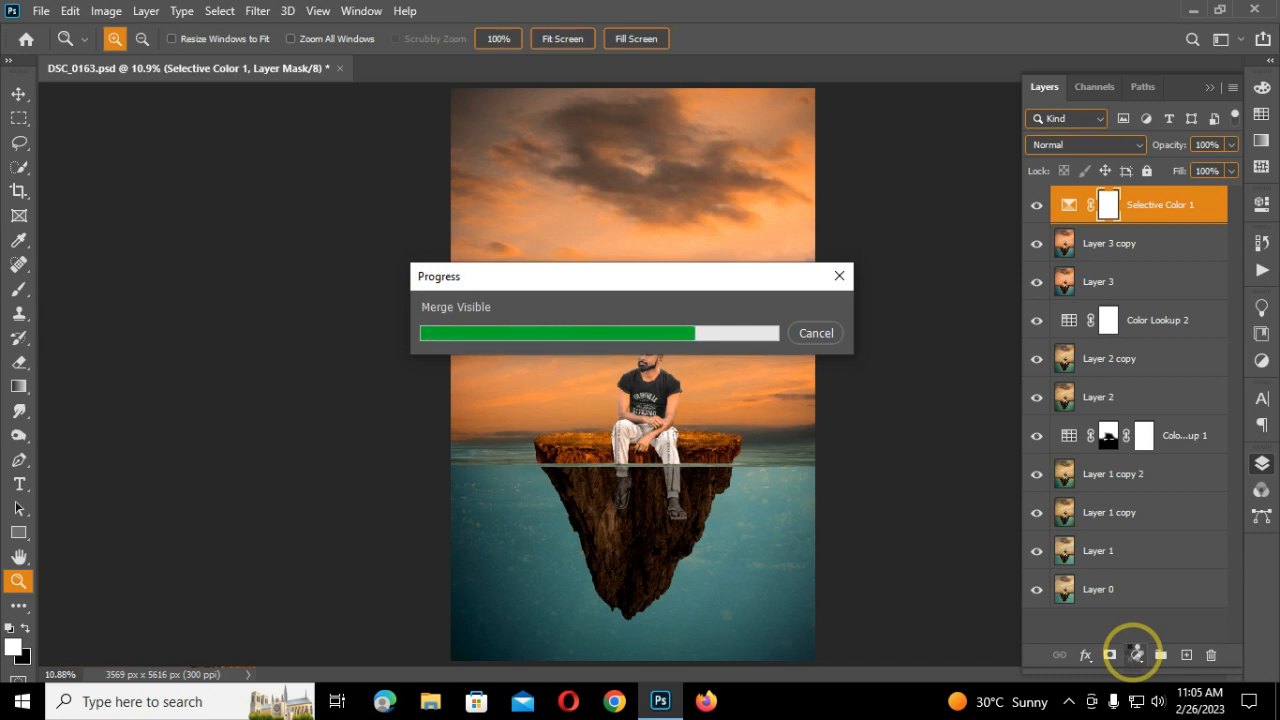
key(ctrl+j)
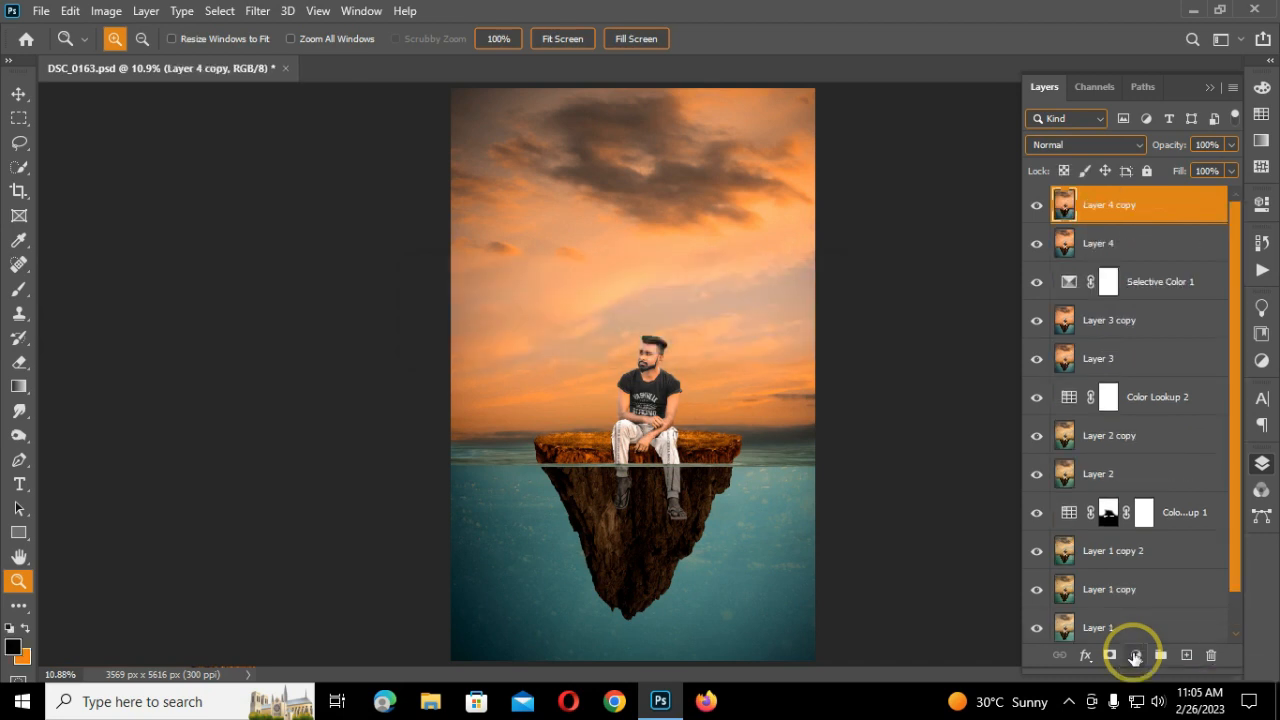
click(18, 93)
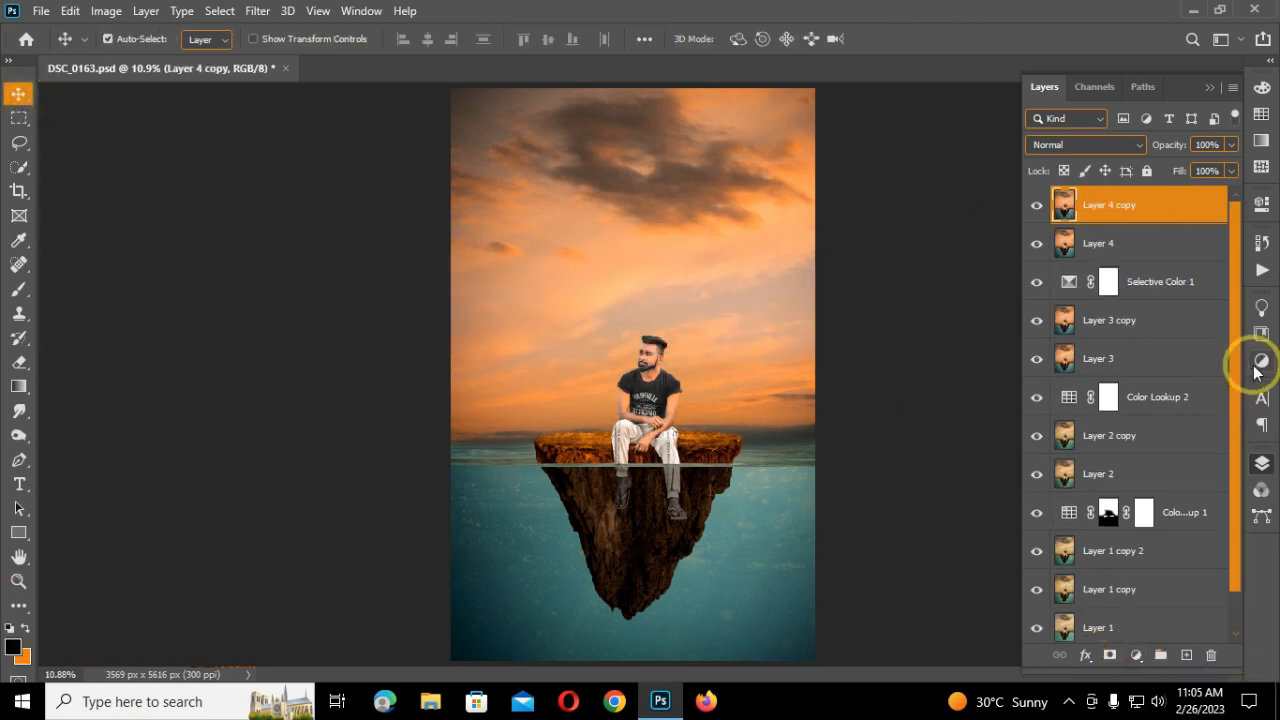
click(1262, 463)
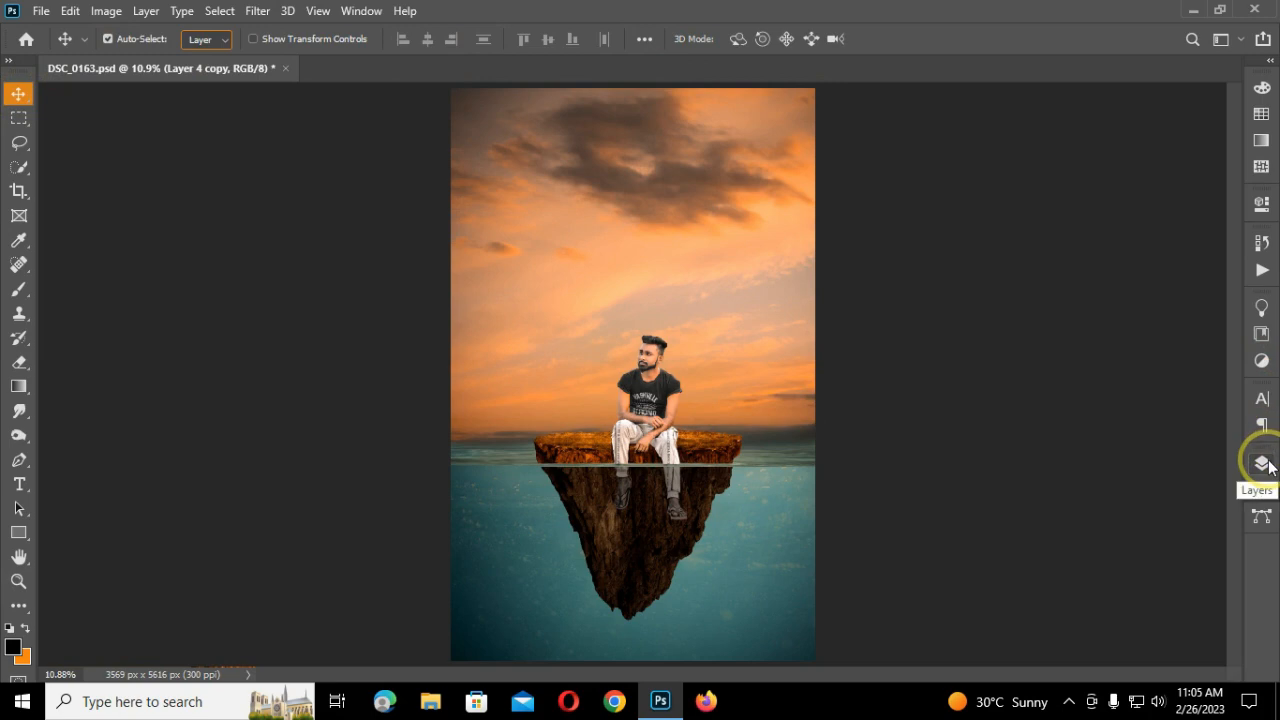